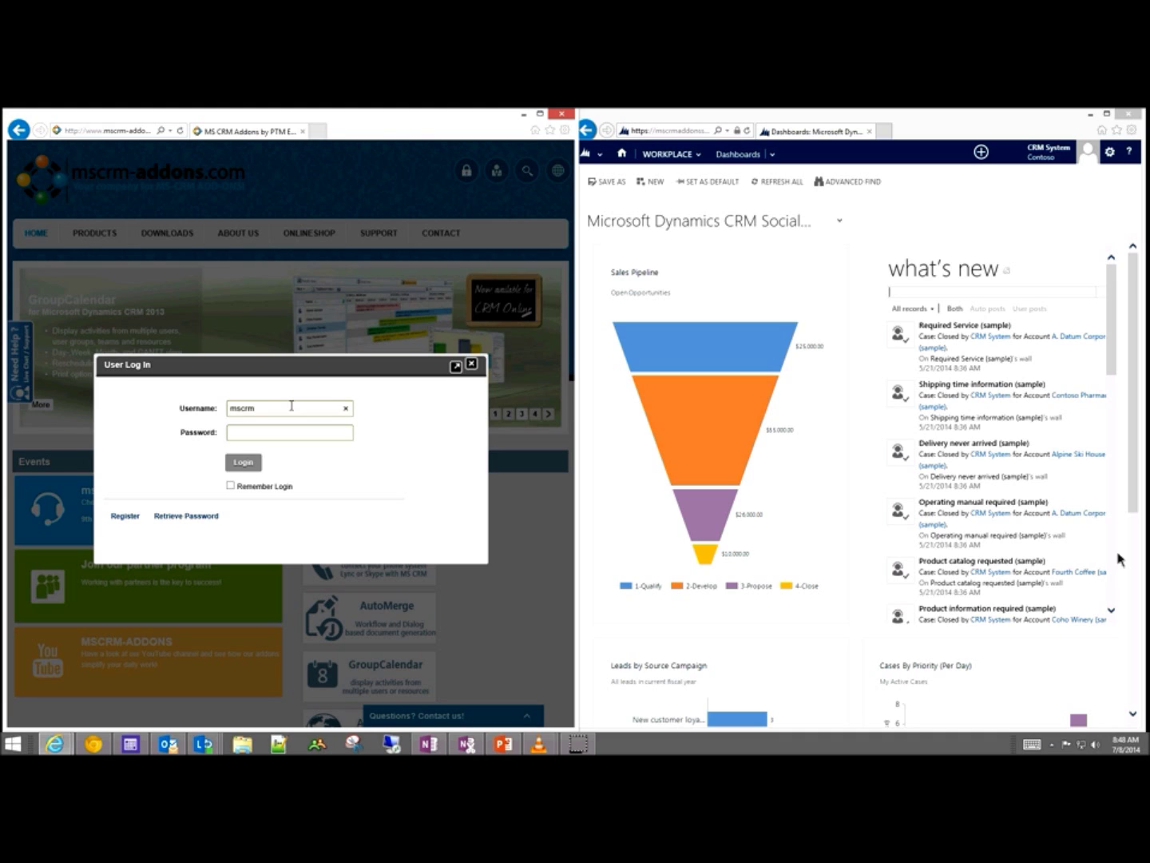
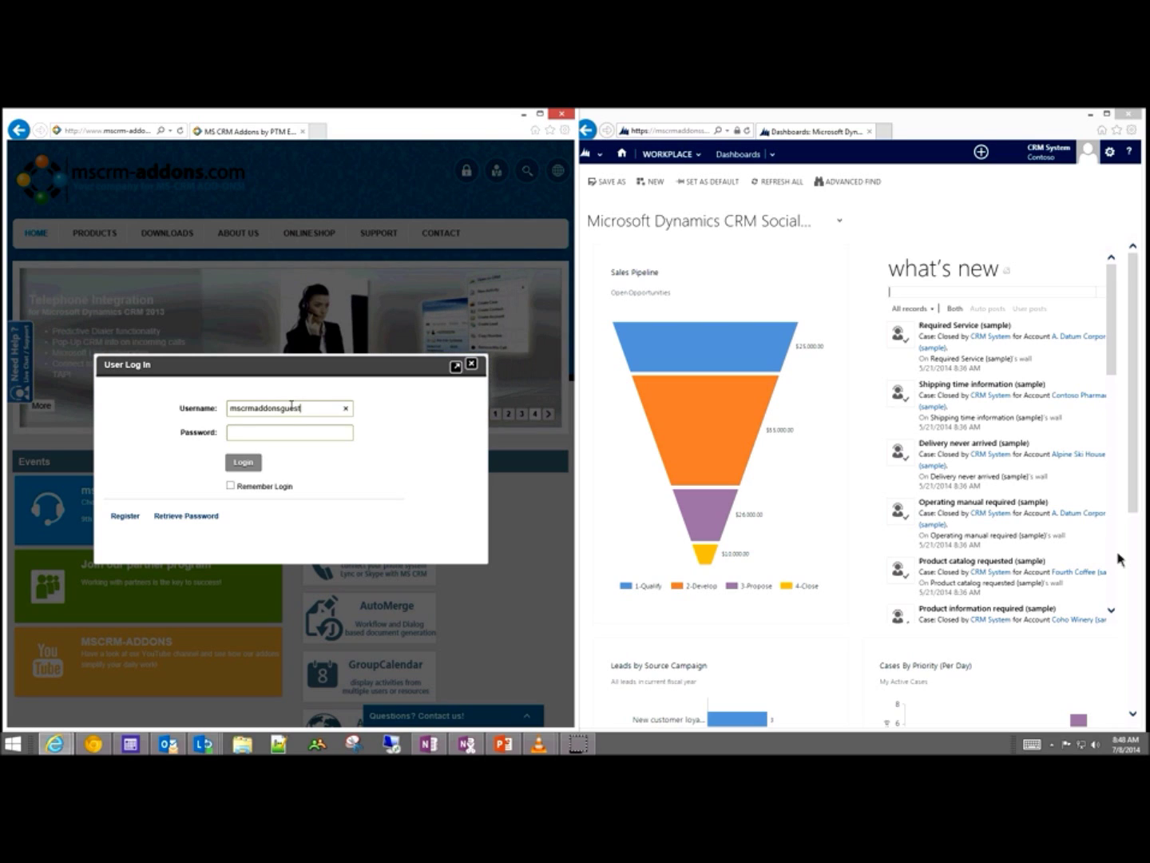
# Step: Sign in to mscrm-addons.com with the guest account's username and password
pyautogui.press('Tab')
pyautogui.press('Return')
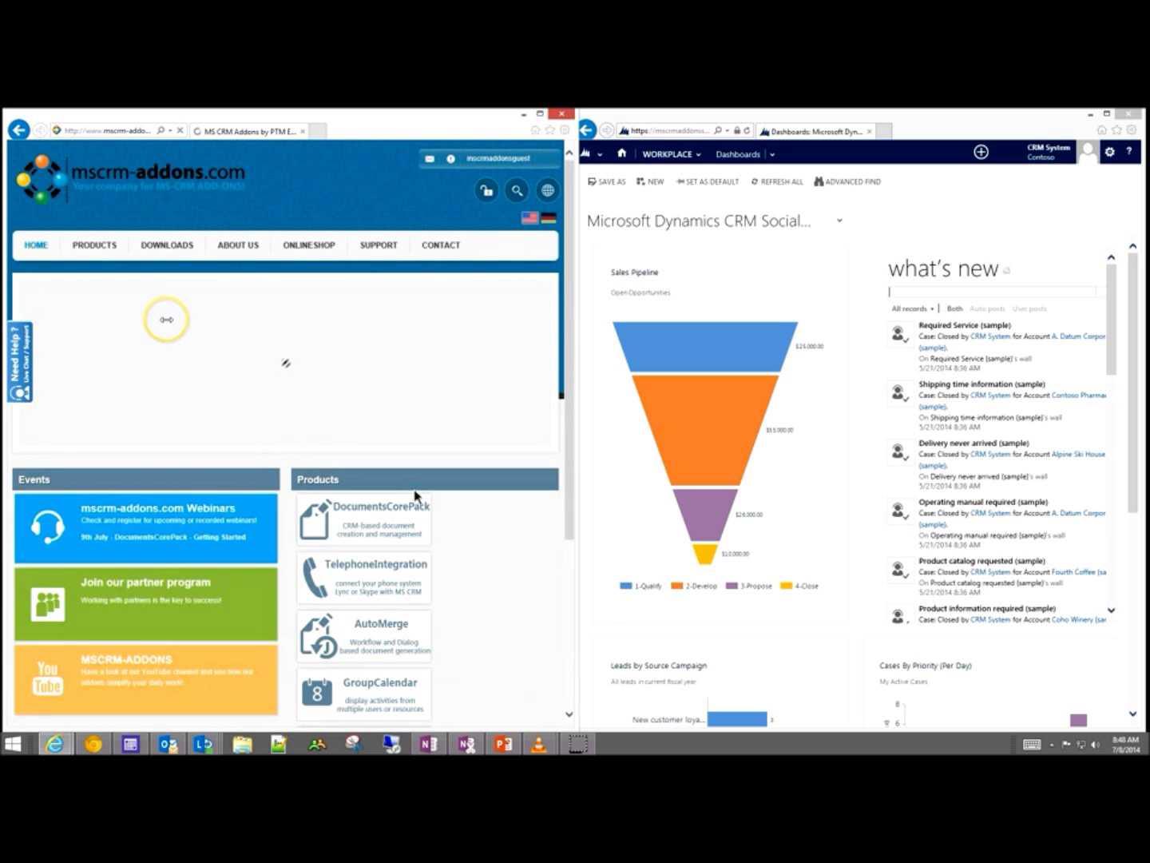
# Step: Go to Products > MS CRM 2013 > DocumentsCorePack > Cloud Service Configuration
pyautogui.moveTo(101, 249)
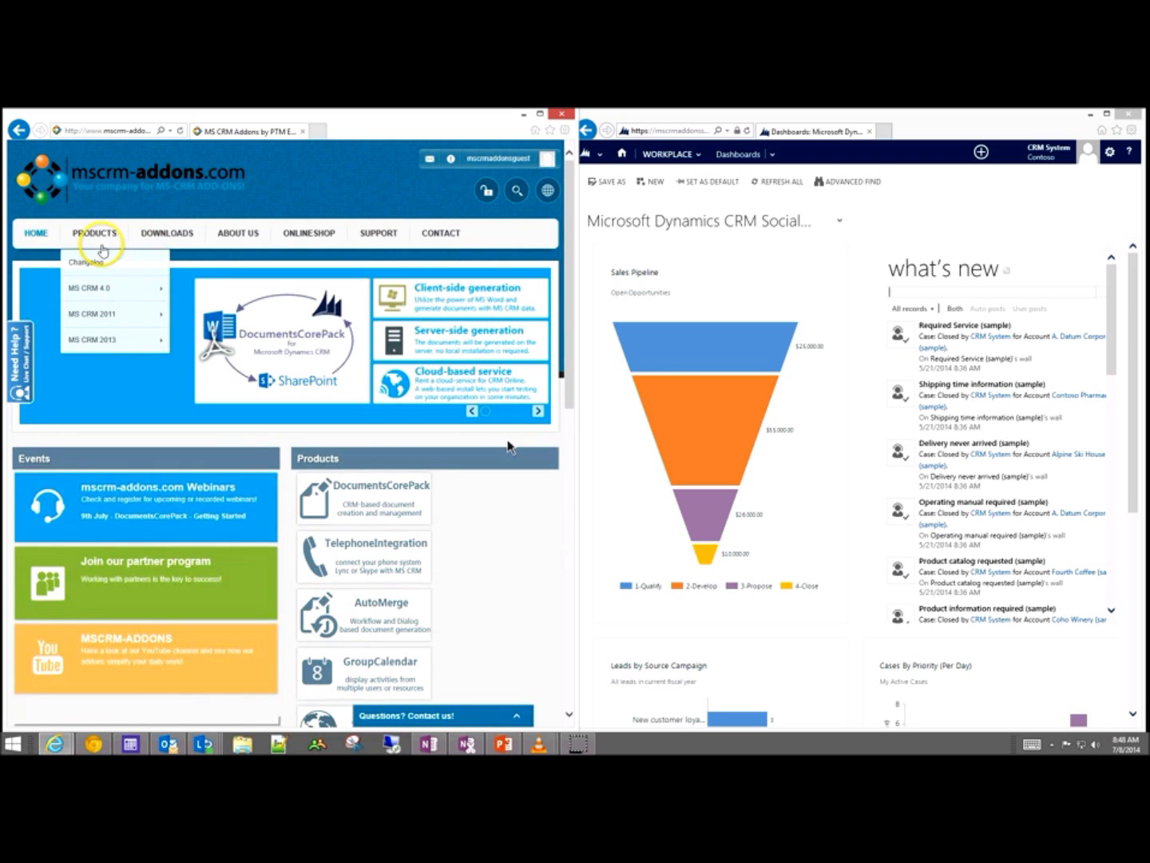
pyautogui.moveTo(120, 339)
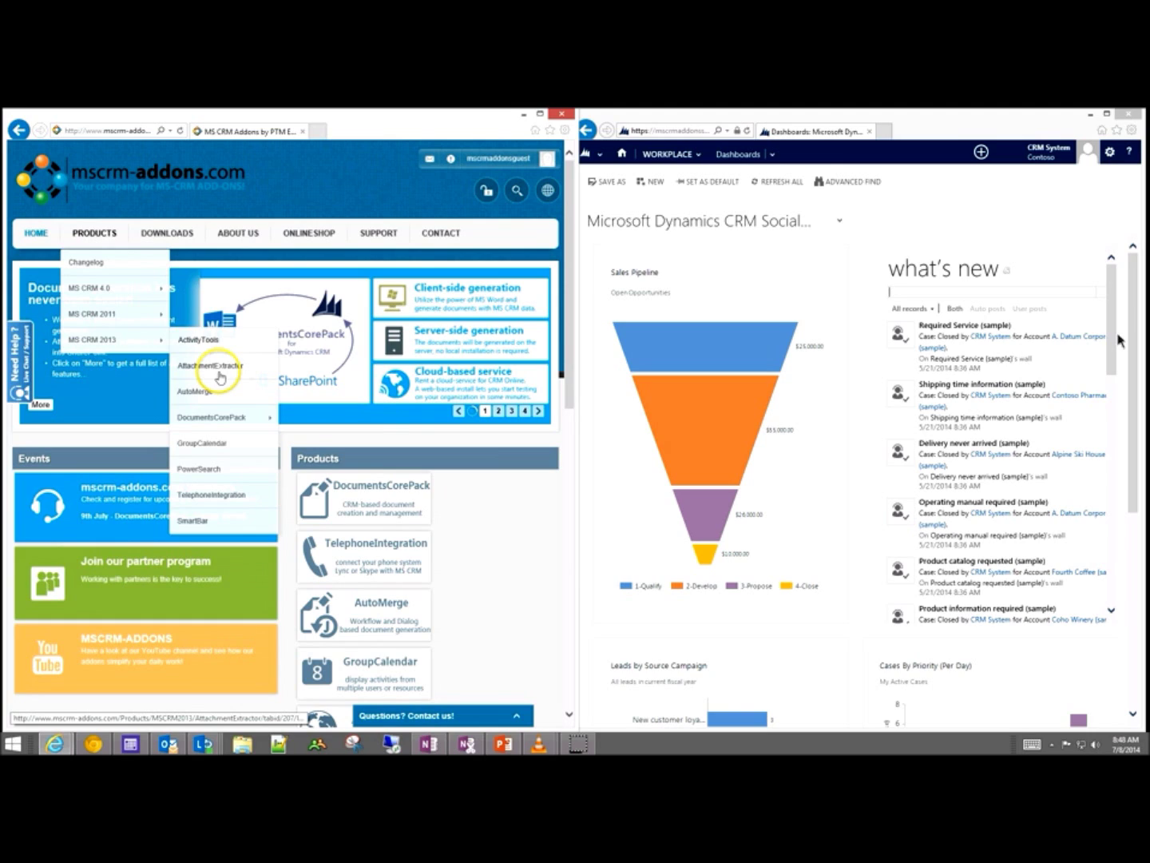
pyautogui.moveTo(255, 417)
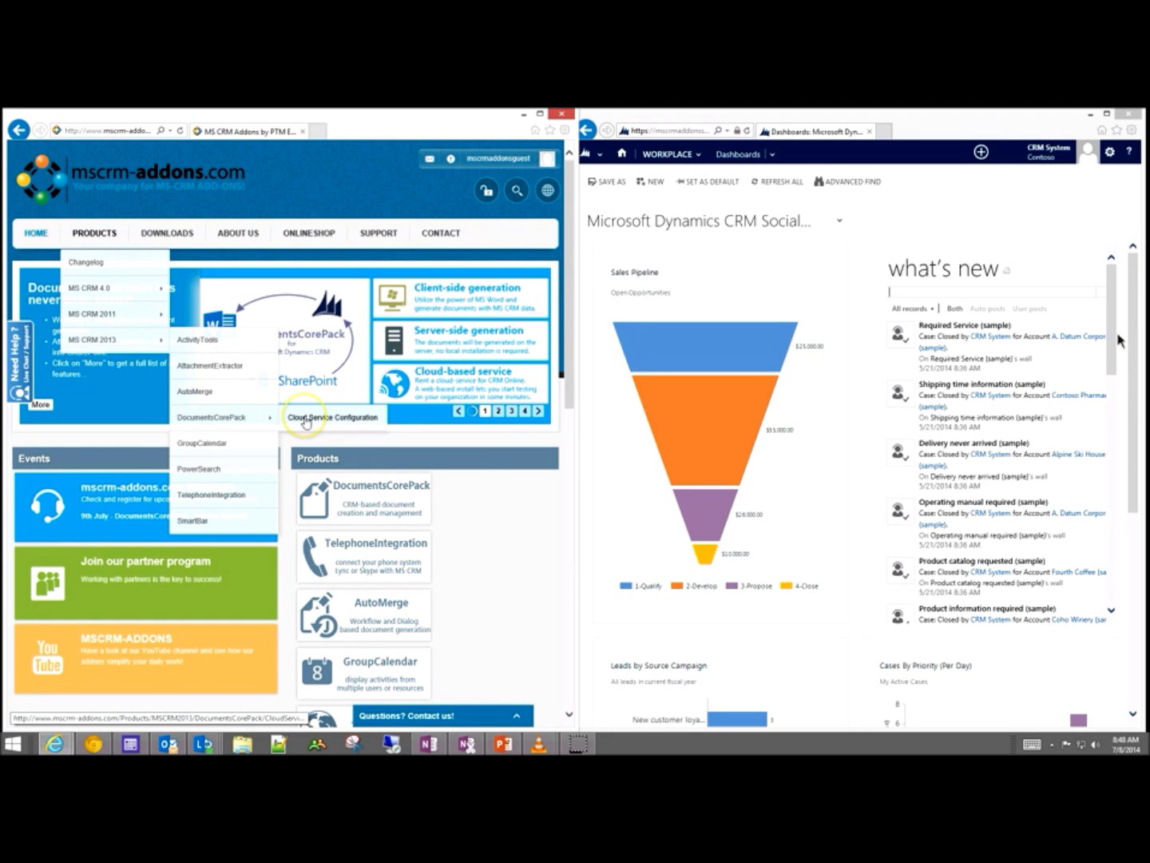
pyautogui.click(306, 422)
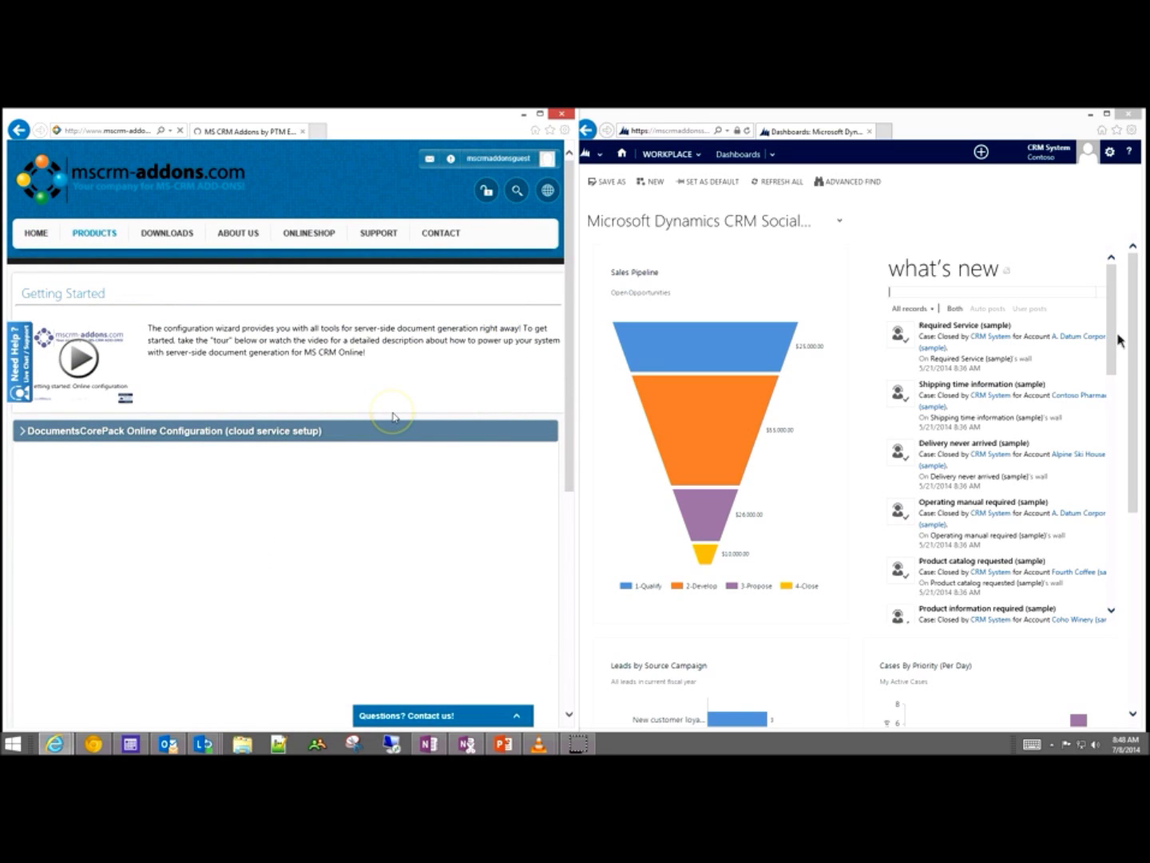
# Step: Skip the welcome tour with 'Not now' and start a new CRM connection profile
pyautogui.scroll(-3, 420, 410)
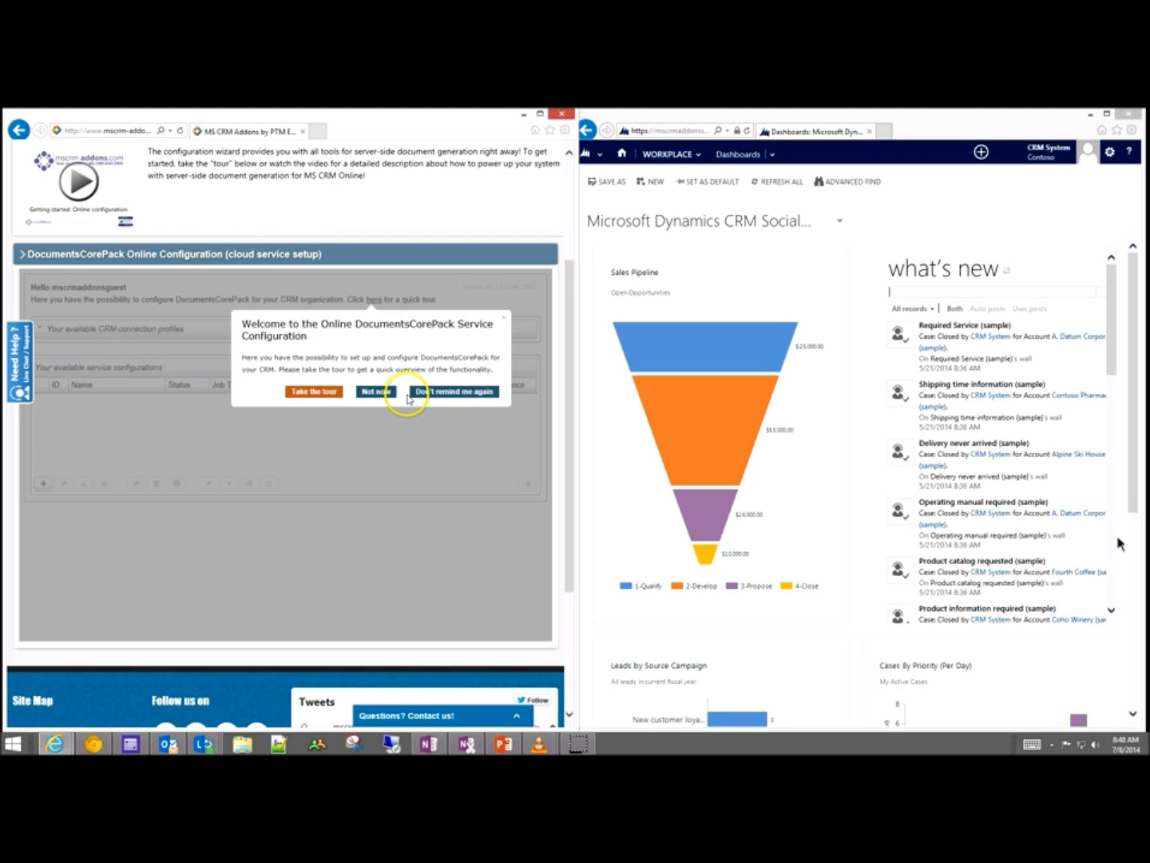
pyautogui.click(366, 393)
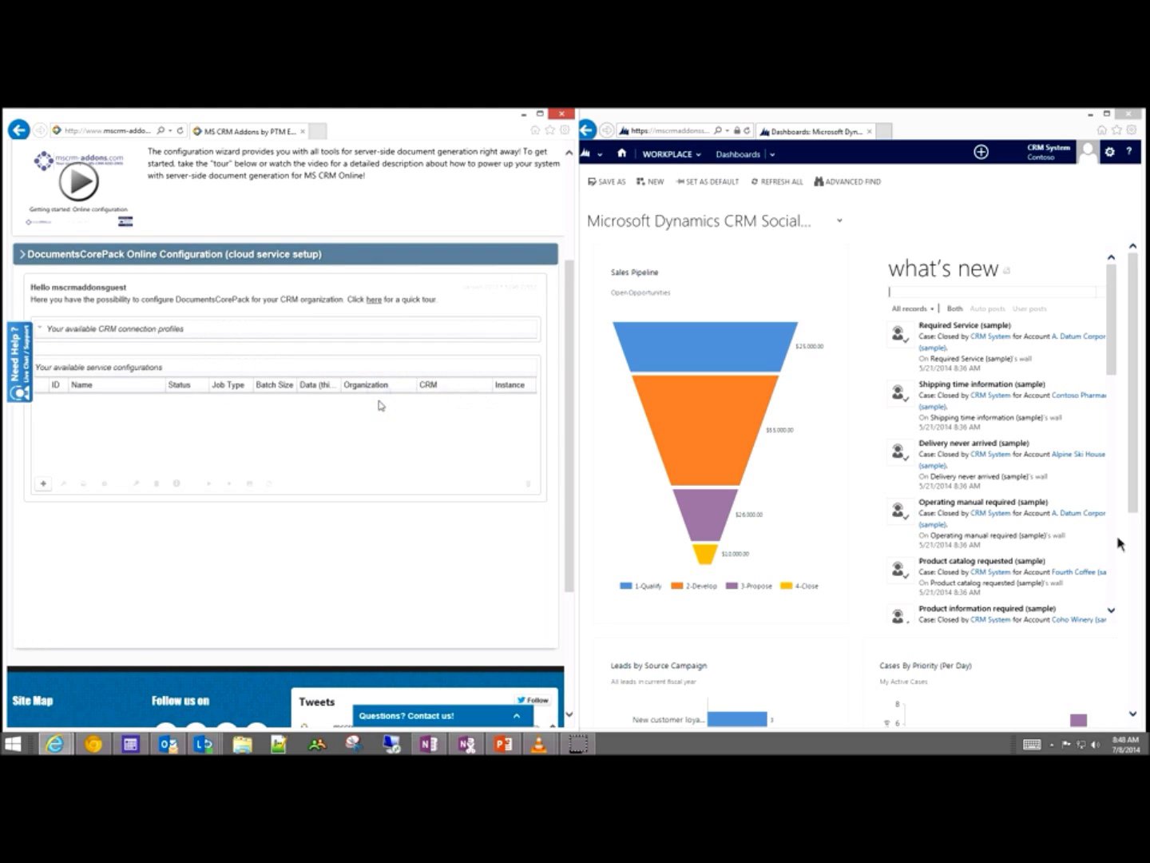
pyautogui.click(671, 154)
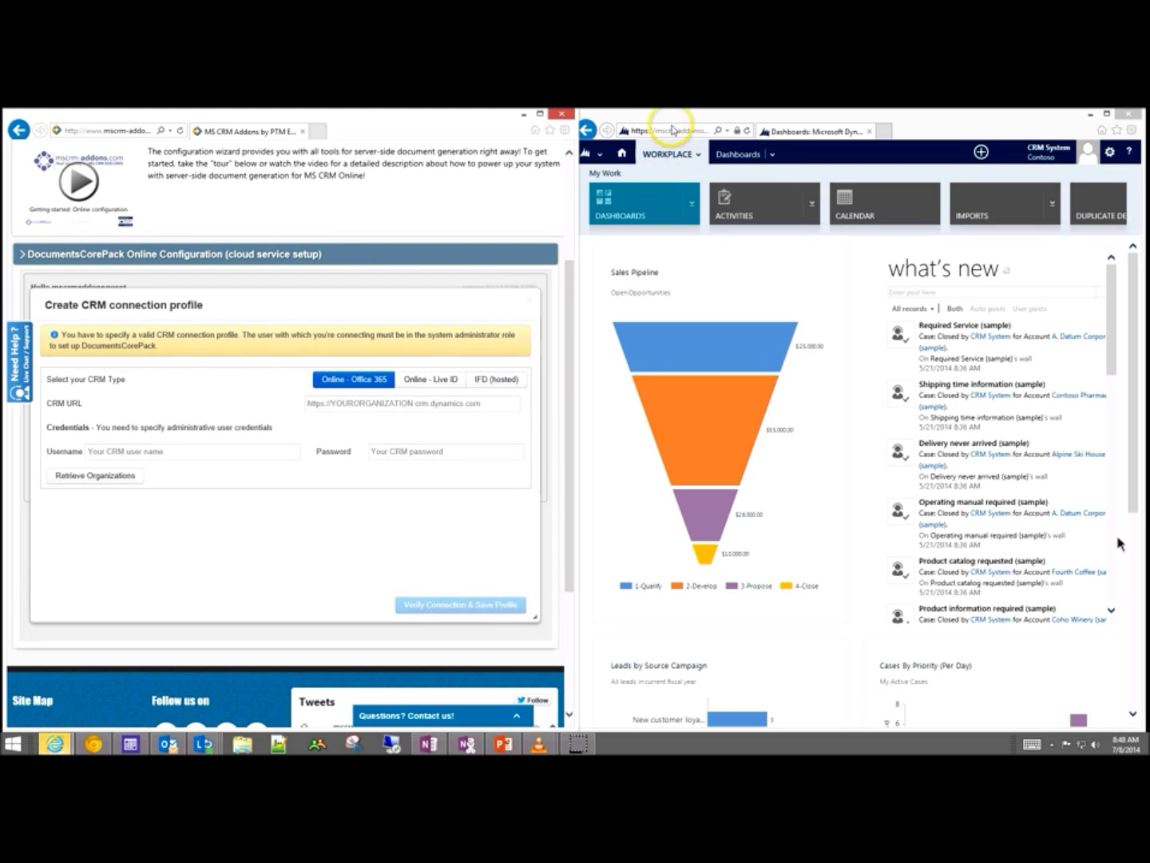
# Step: Copy the CRM dashboard's address into CRM URL, trimming off /main.aspx to leave the crm.dynamics.com base
pyautogui.click(675, 131)
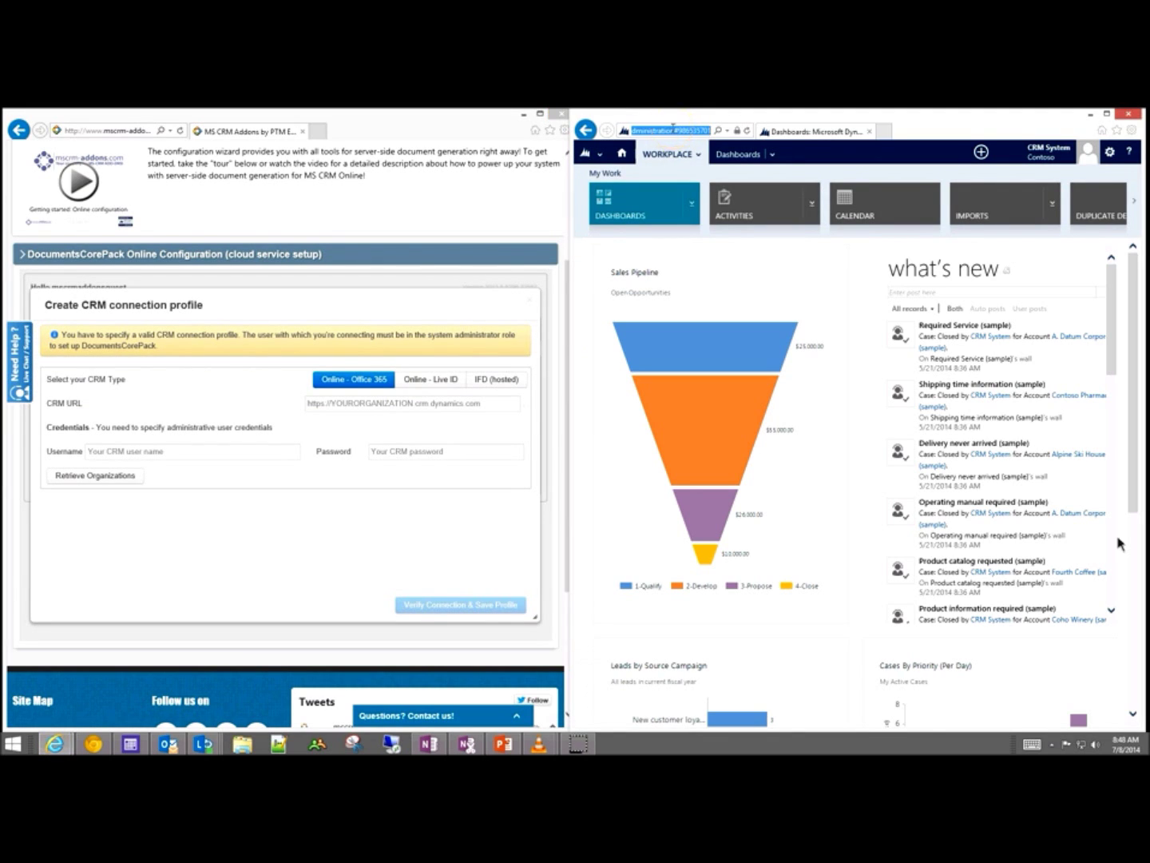
pyautogui.moveTo(657, 131)
pyautogui.mouseDown()
pyautogui.moveTo(620, 131)
pyautogui.moveTo(672, 131)
pyautogui.mouseUp()
pyautogui.tripleClick(674, 131)
pyautogui.doubleClick(667, 130)
pyautogui.click(652, 130)
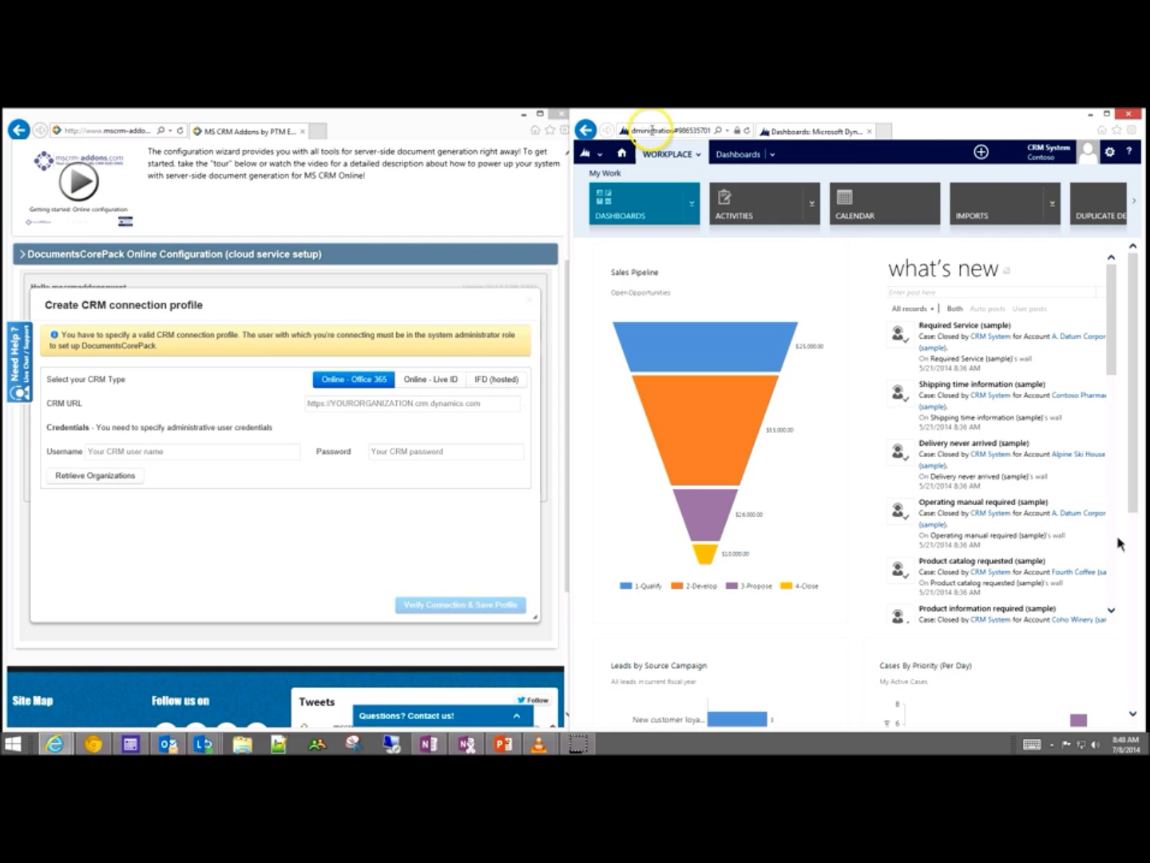
pyautogui.click(652, 130)
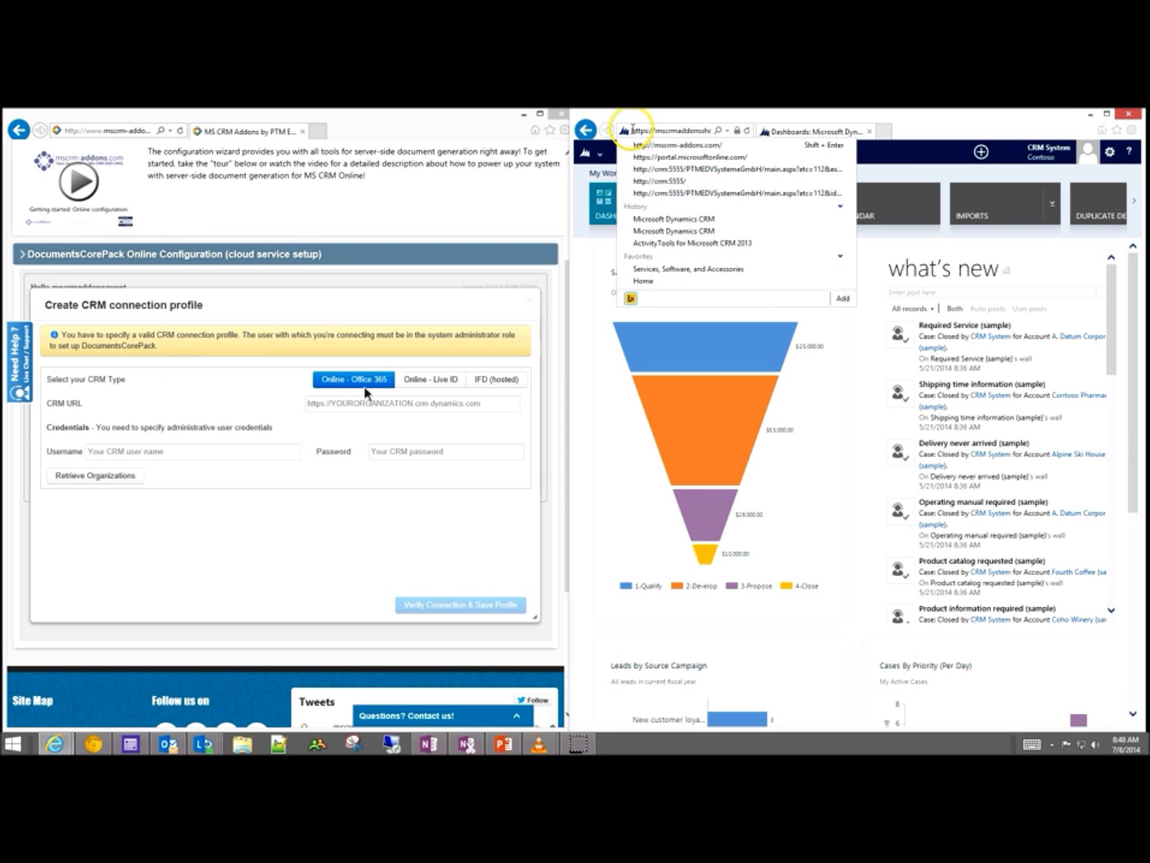
pyautogui.moveTo(686, 129); pyautogui.dragTo(641, 135)
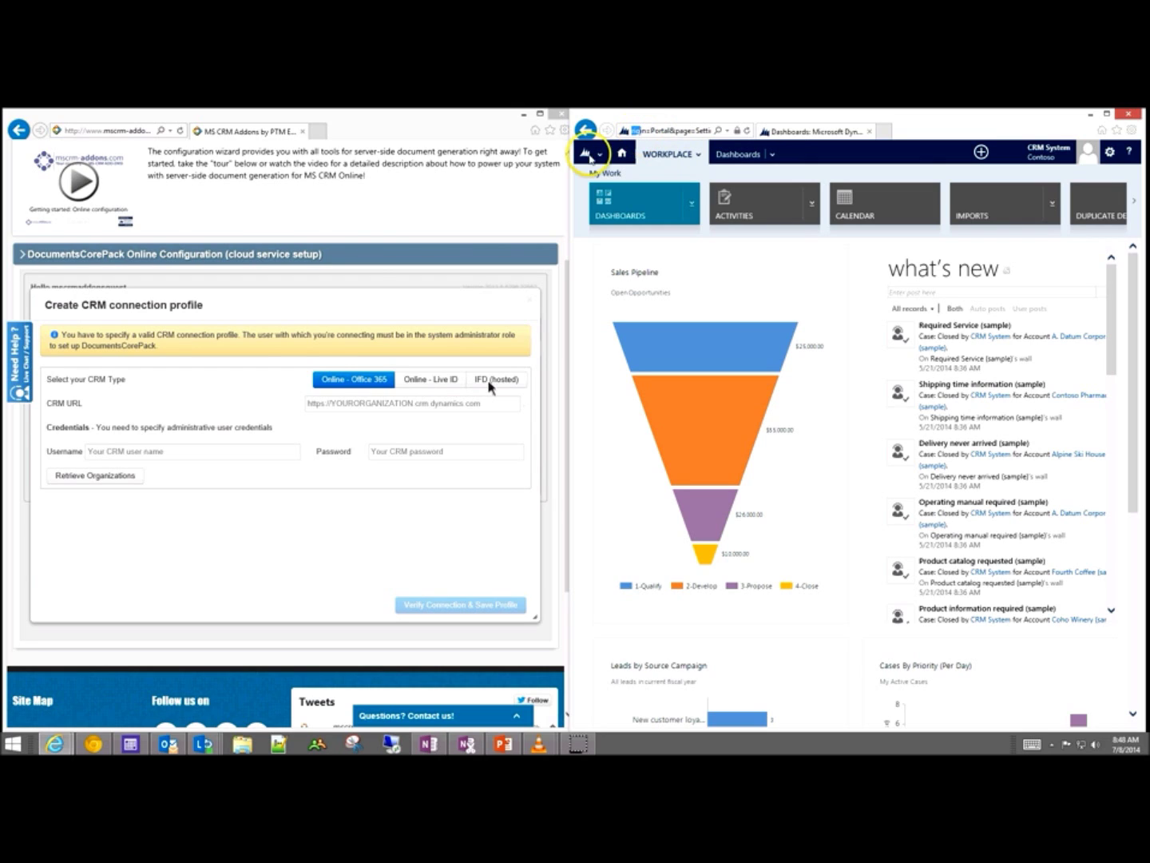
pyautogui.click(357, 406)
pyautogui.hotkey('ctrl', 'v')
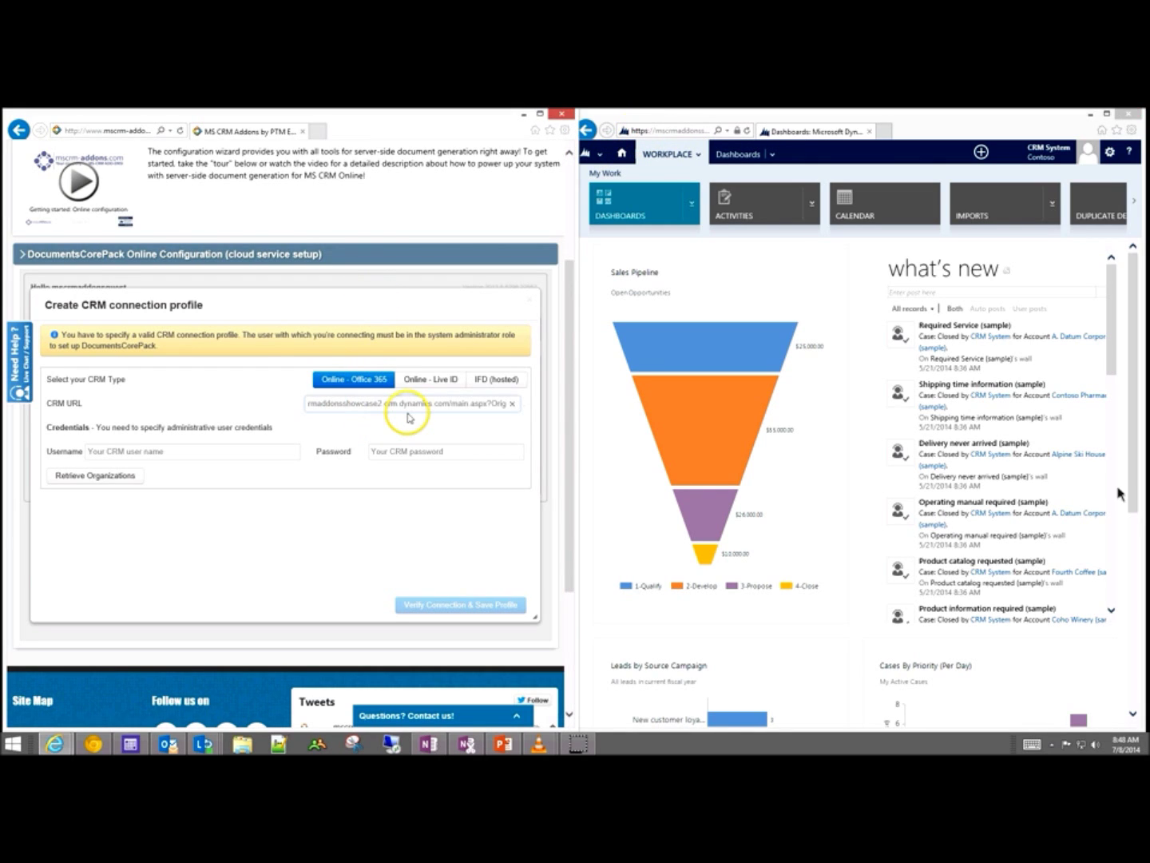
pyautogui.press('BackSpace')
pyautogui.press('BackSpace')
pyautogui.press('BackSpace')
pyautogui.press('BackSpace')
pyautogui.press('BackSpace')
pyautogui.press('BackSpace')
pyautogui.press('BackSpace')
pyautogui.press('BackSpace')
pyautogui.press('BackSpace')
pyautogui.press('BackSpace')
pyautogui.press('BackSpace')
pyautogui.press('BackSpace')
pyautogui.press('BackSpace')
pyautogui.press('BackSpace')
pyautogui.press('BackSpace')
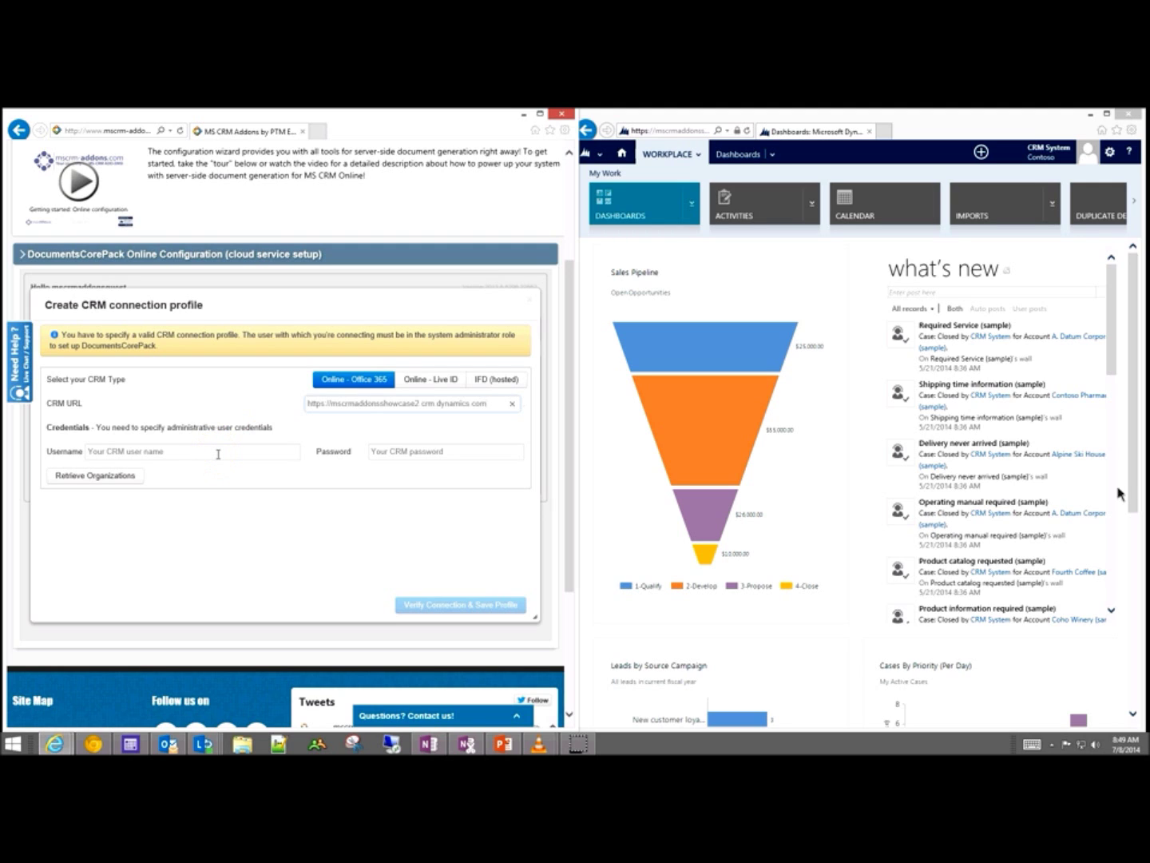
# Step: Enter the administrator's username and password, then retrieve organizations to get Contoso
pyautogui.click(218, 453)
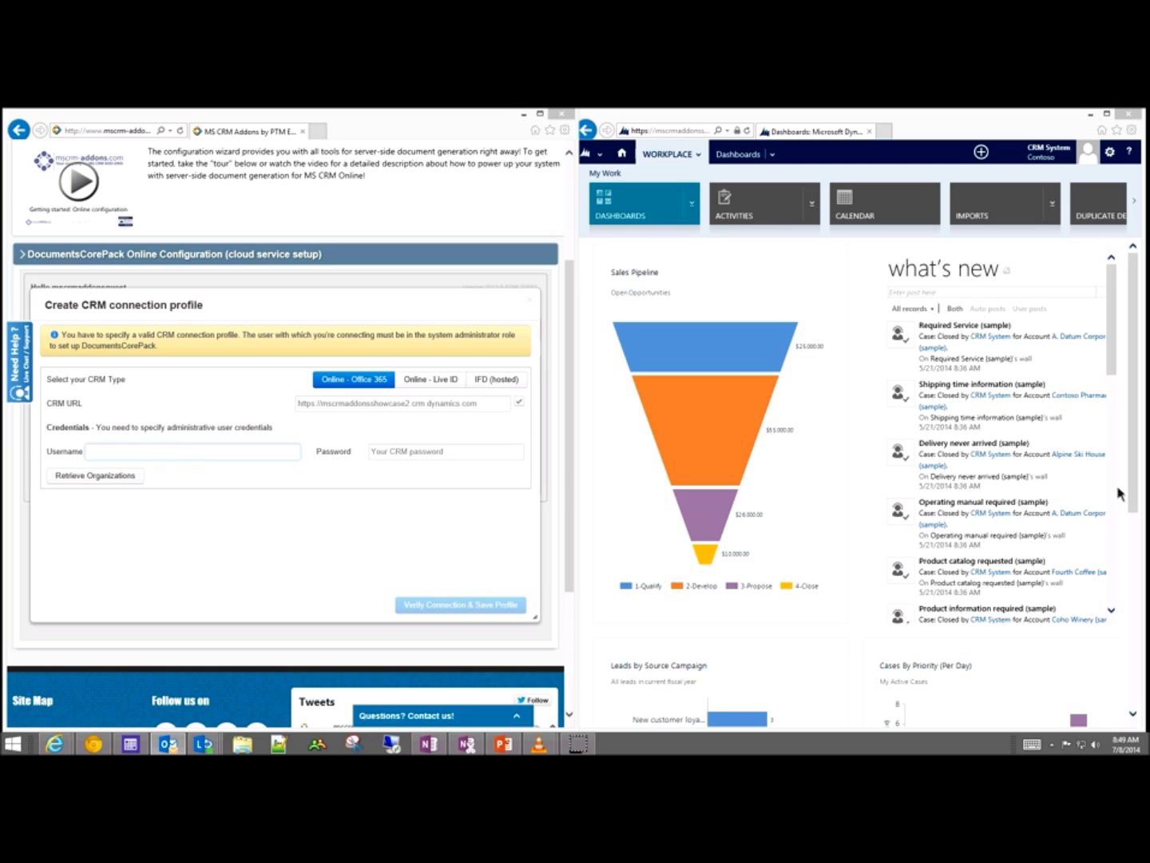
pyautogui.hotkey('ctrl', 'v')
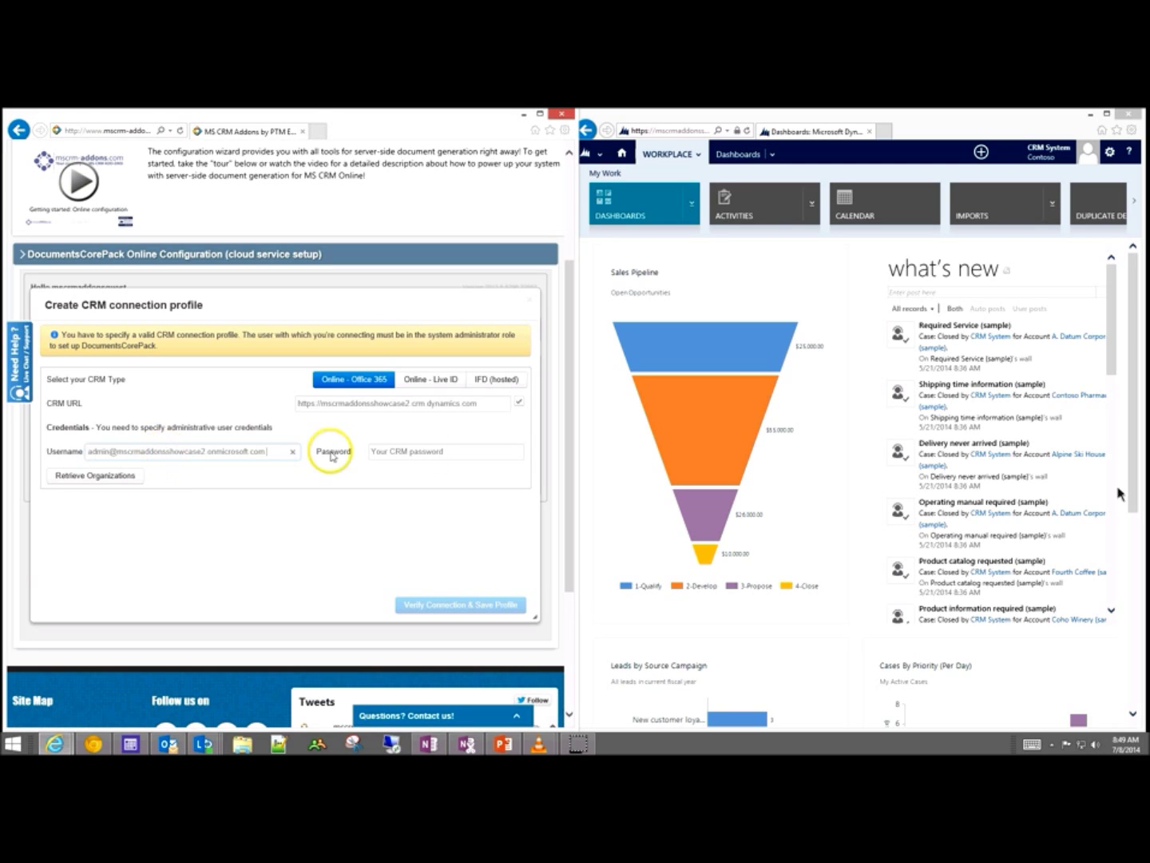
pyautogui.click(426, 451)
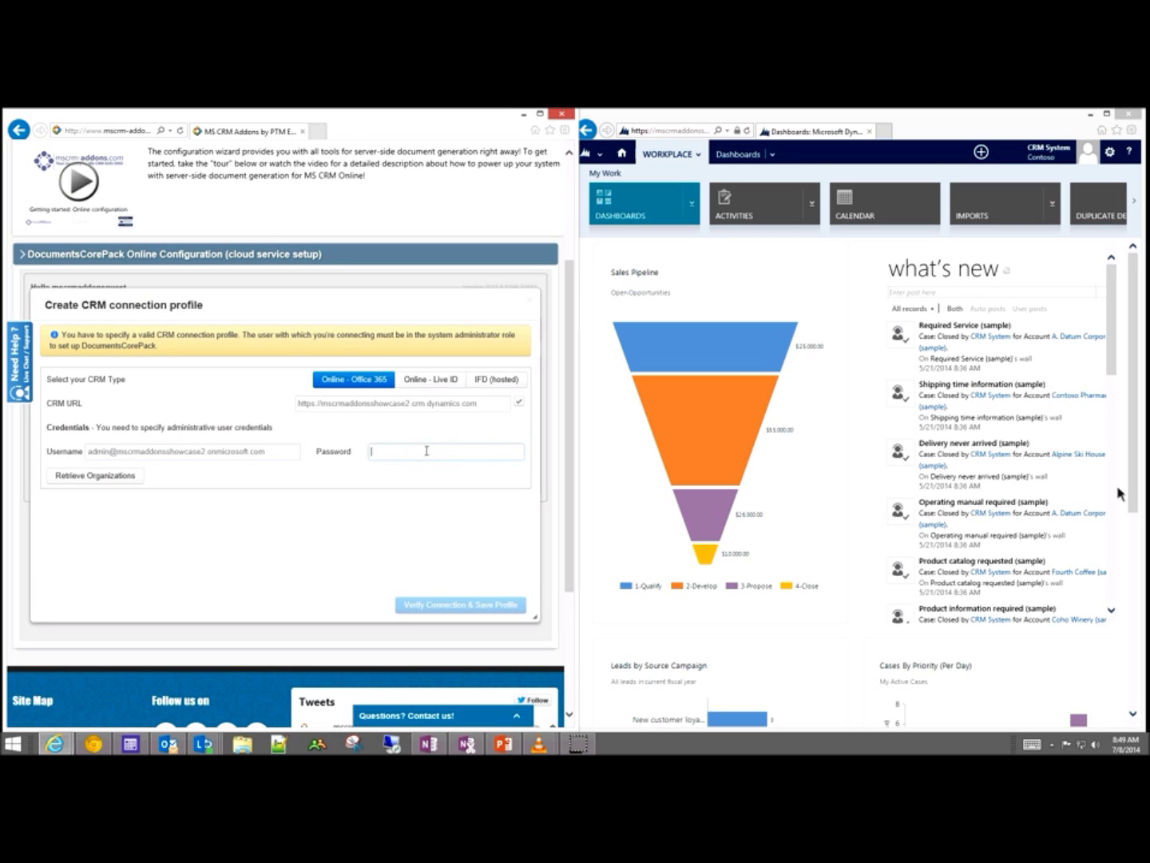
pyautogui.write('••••••••••')
pyautogui.click(95, 476)
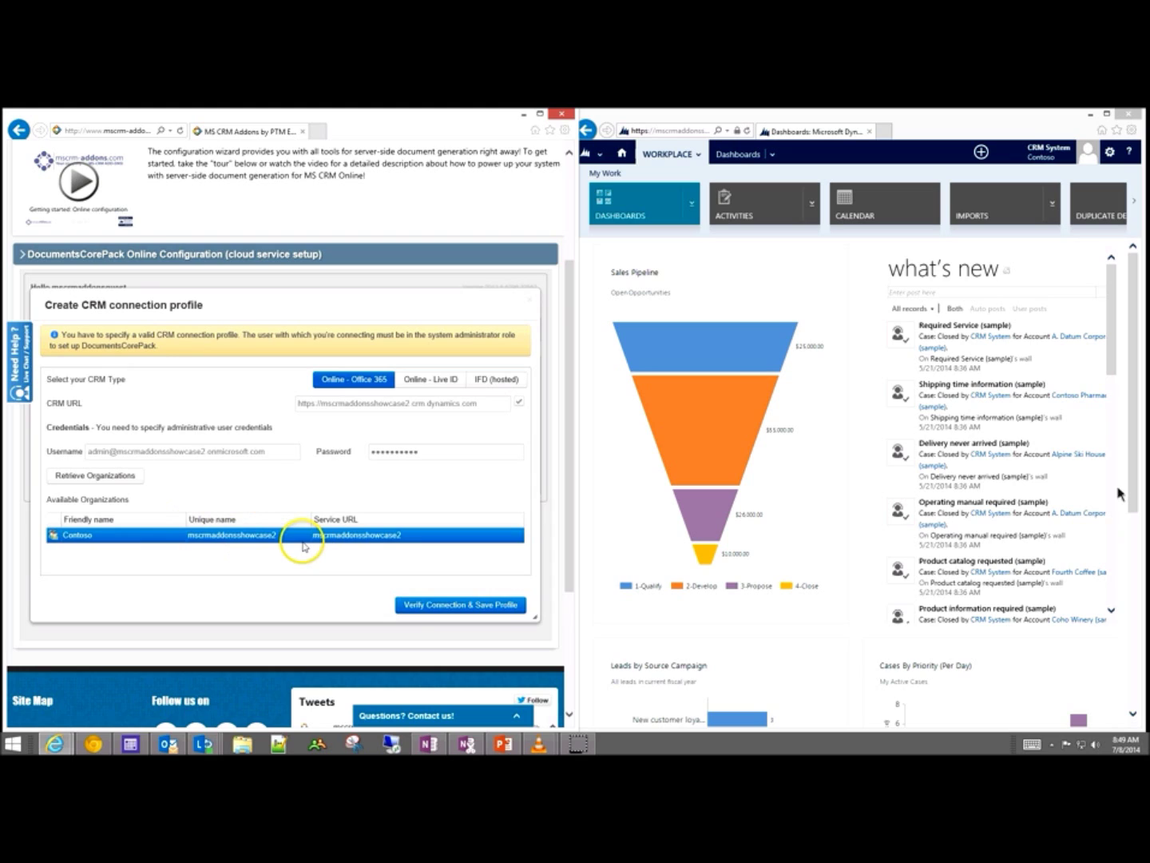
# Step: Verify the connection and save the Contoso profile, then close the CRM navigation tiles
pyautogui.click(442, 606)
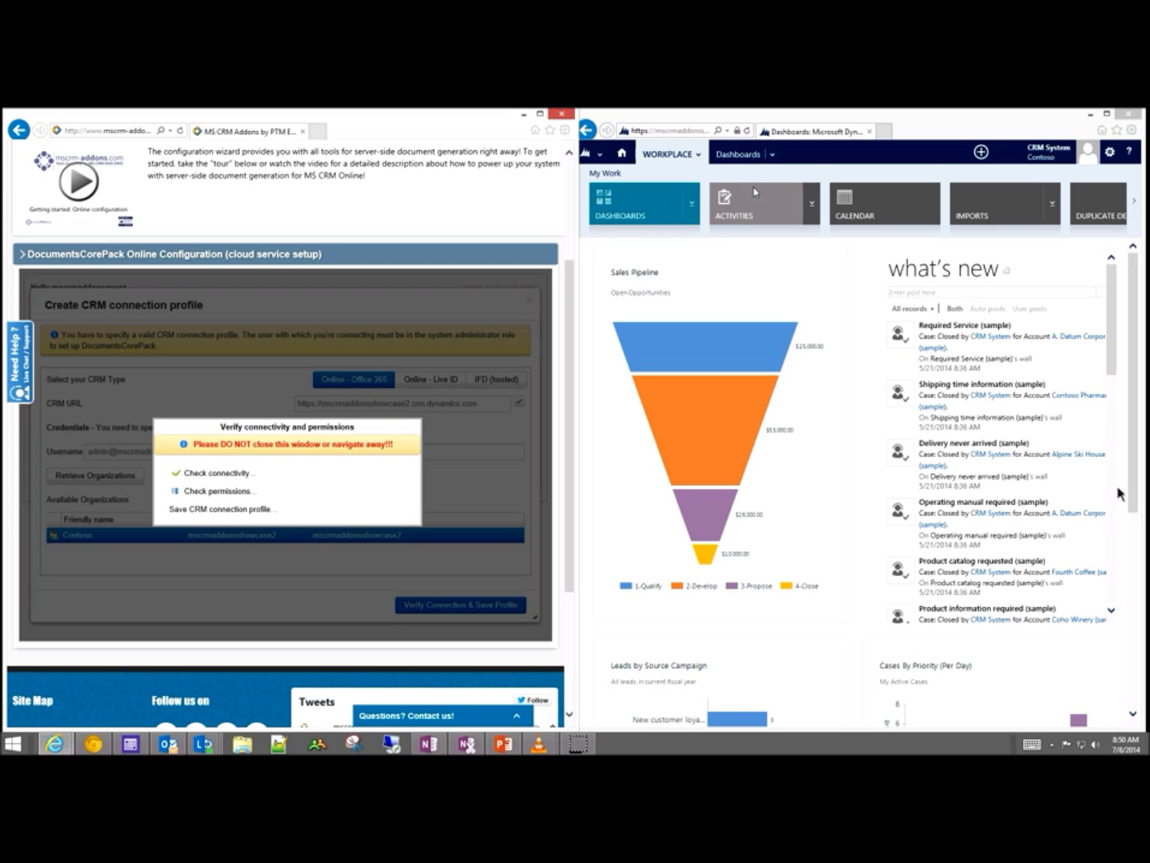
pyautogui.click(807, 152)
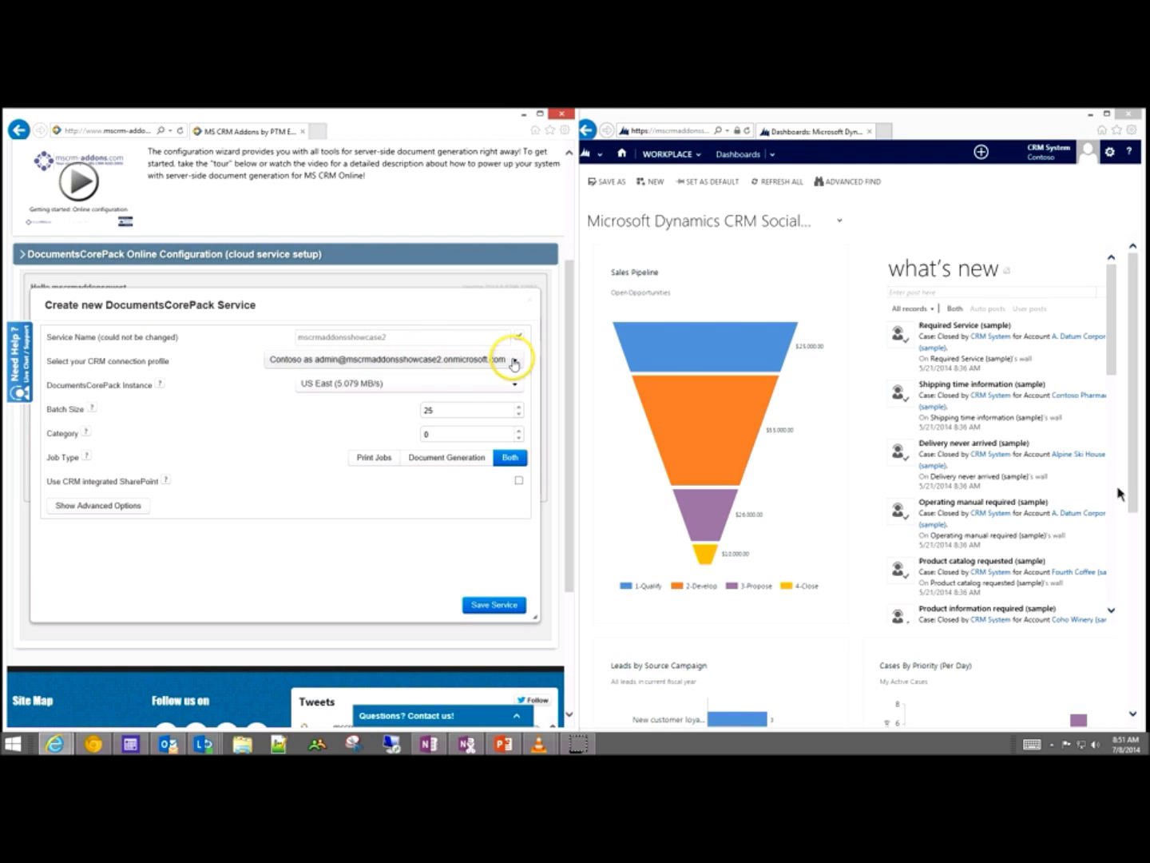
pyautogui.click(513, 362)
pyautogui.click(514, 363)
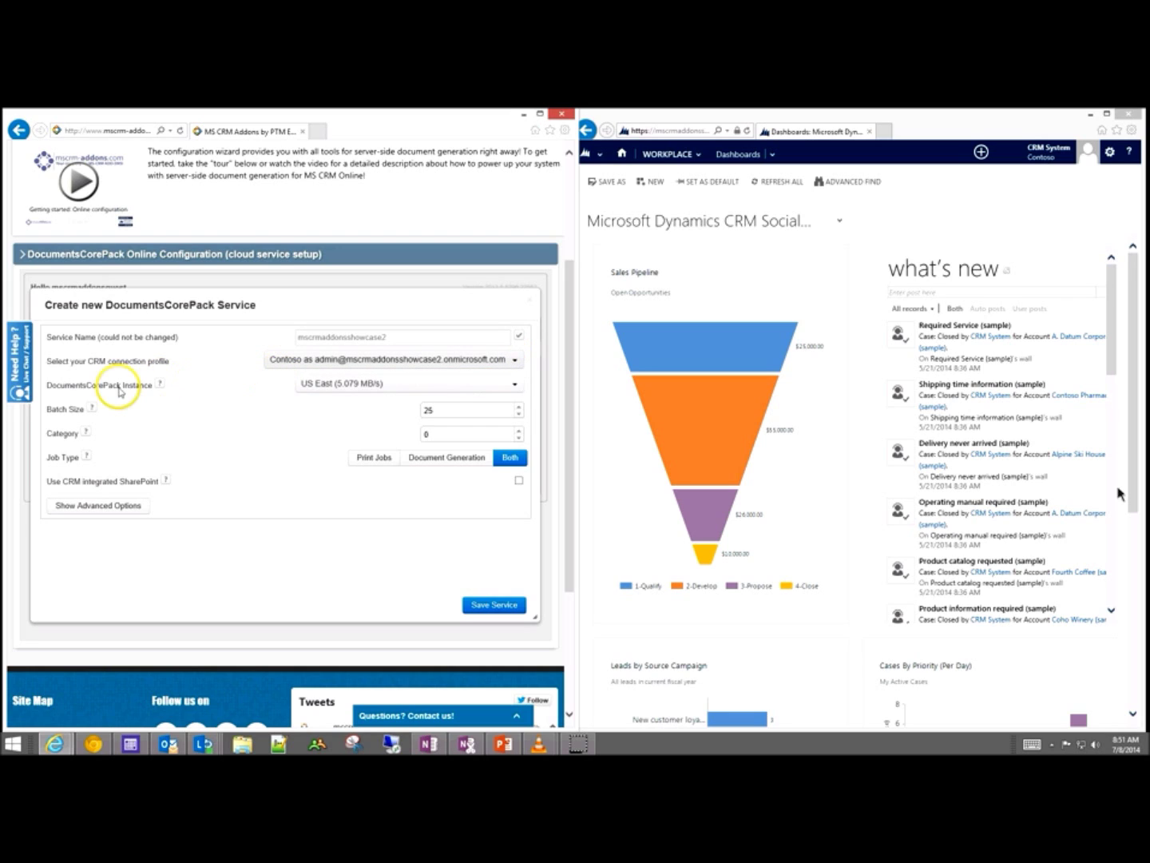
pyautogui.click(510, 385)
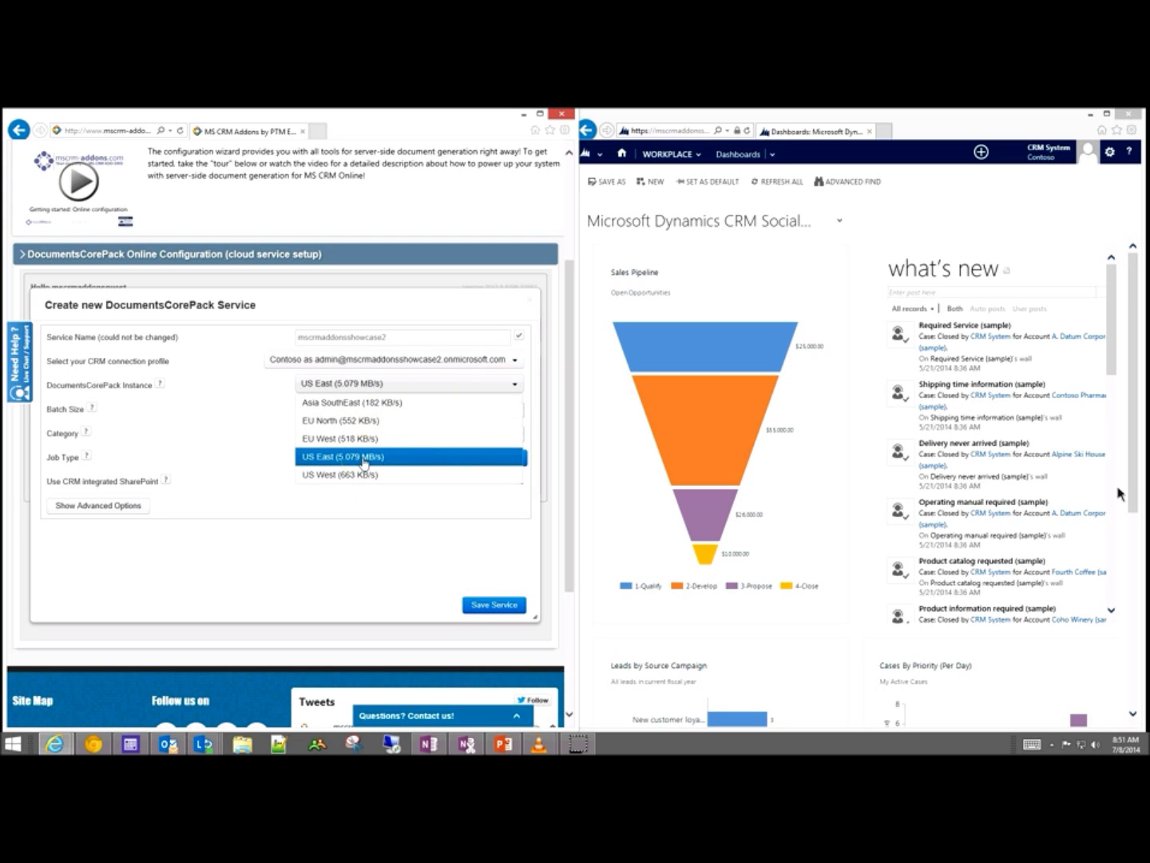
pyautogui.click(364, 459)
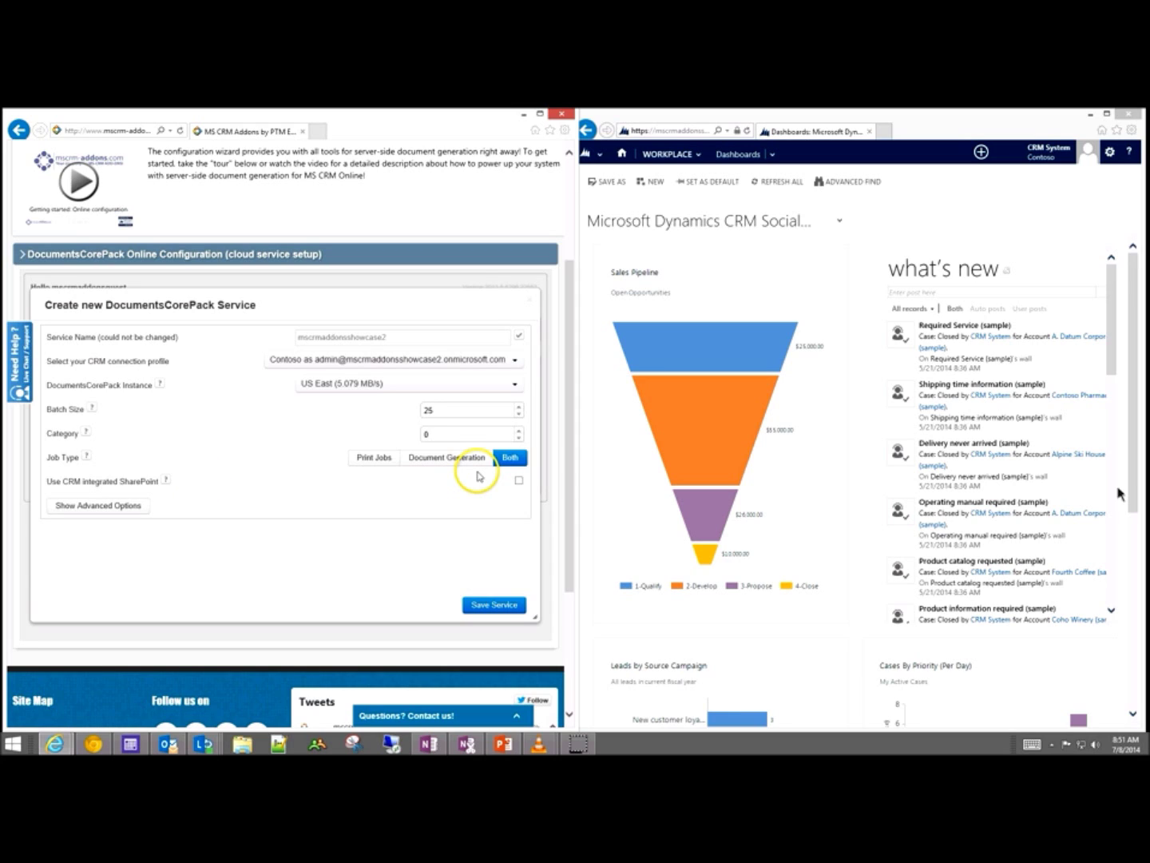
# Step: Enable CRM integrated SharePoint with its username and password, and show advanced options (Server Version 2013.22)
pyautogui.moveTo(165, 480)
pyautogui.click(519, 483)
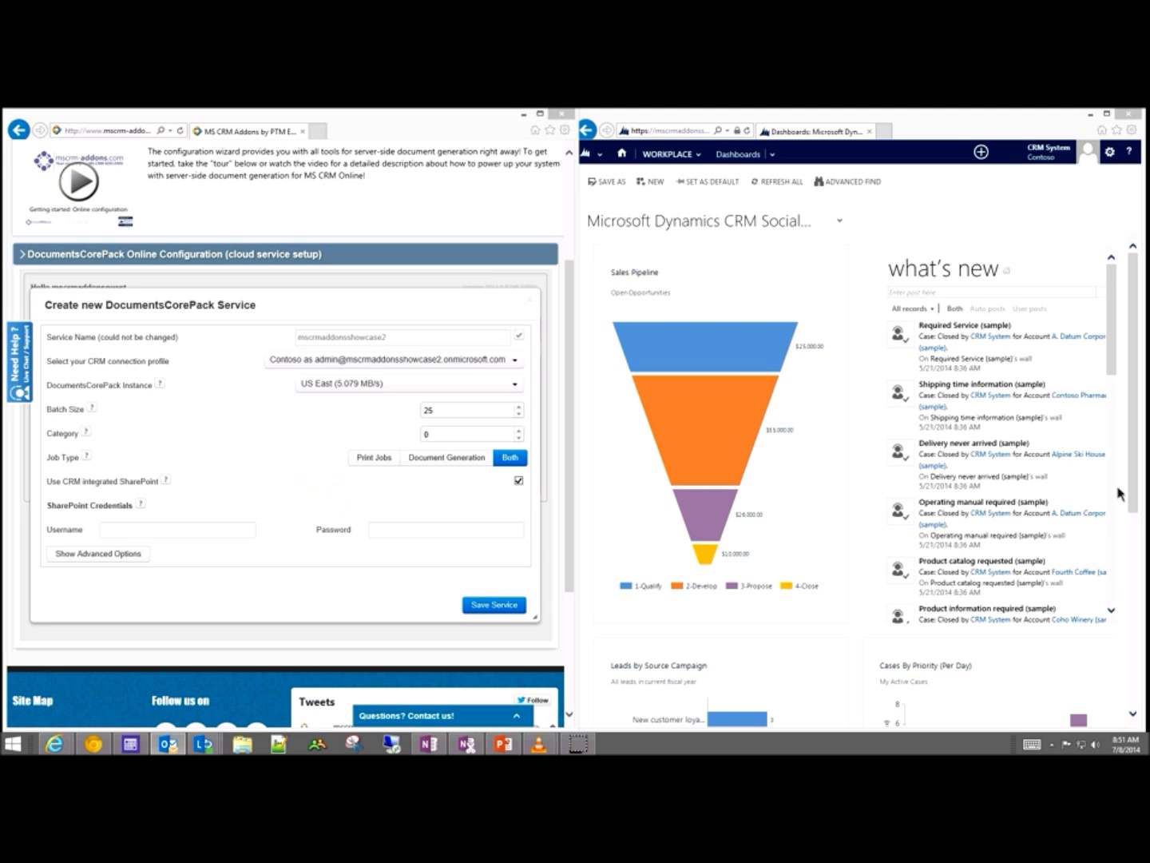
pyautogui.click(100, 530)
pyautogui.click(160, 528)
pyautogui.hotkey('ctrl', 'v')
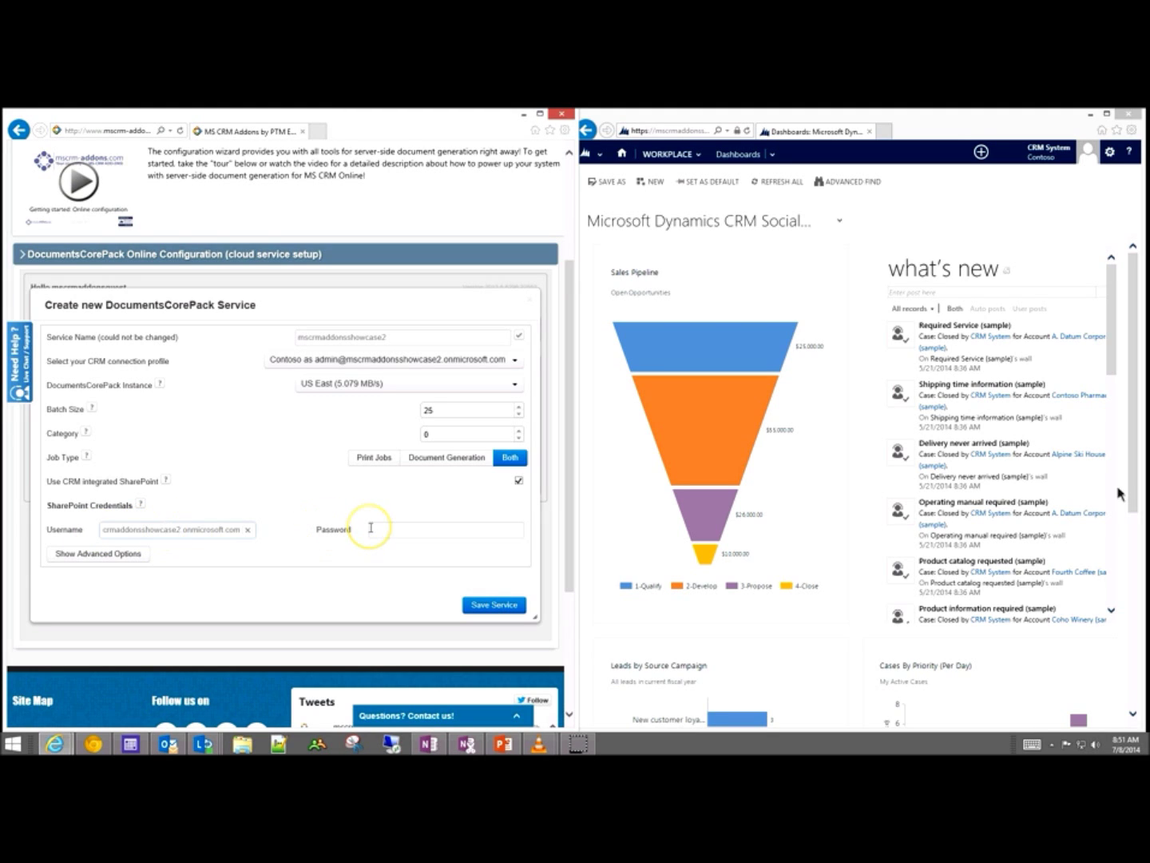
pyautogui.click(371, 527)
pyautogui.write('**********')
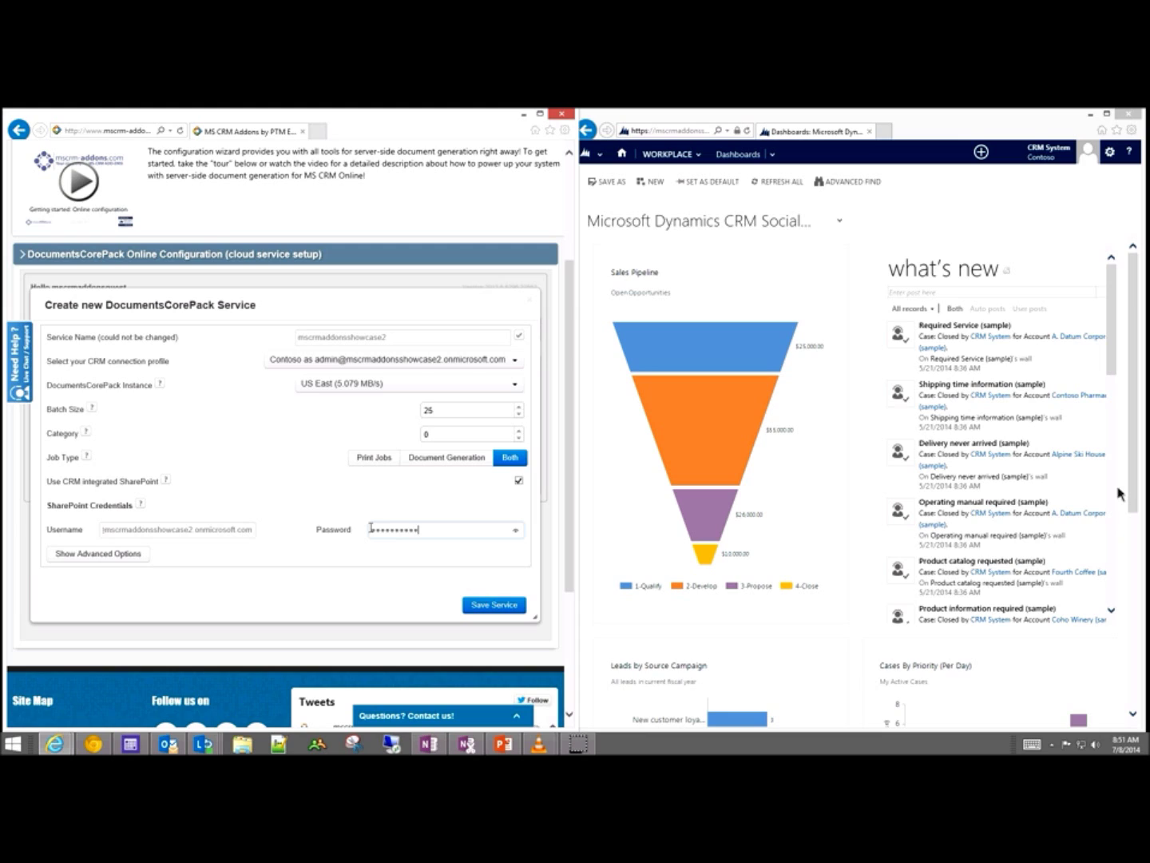
pyautogui.click(106, 554)
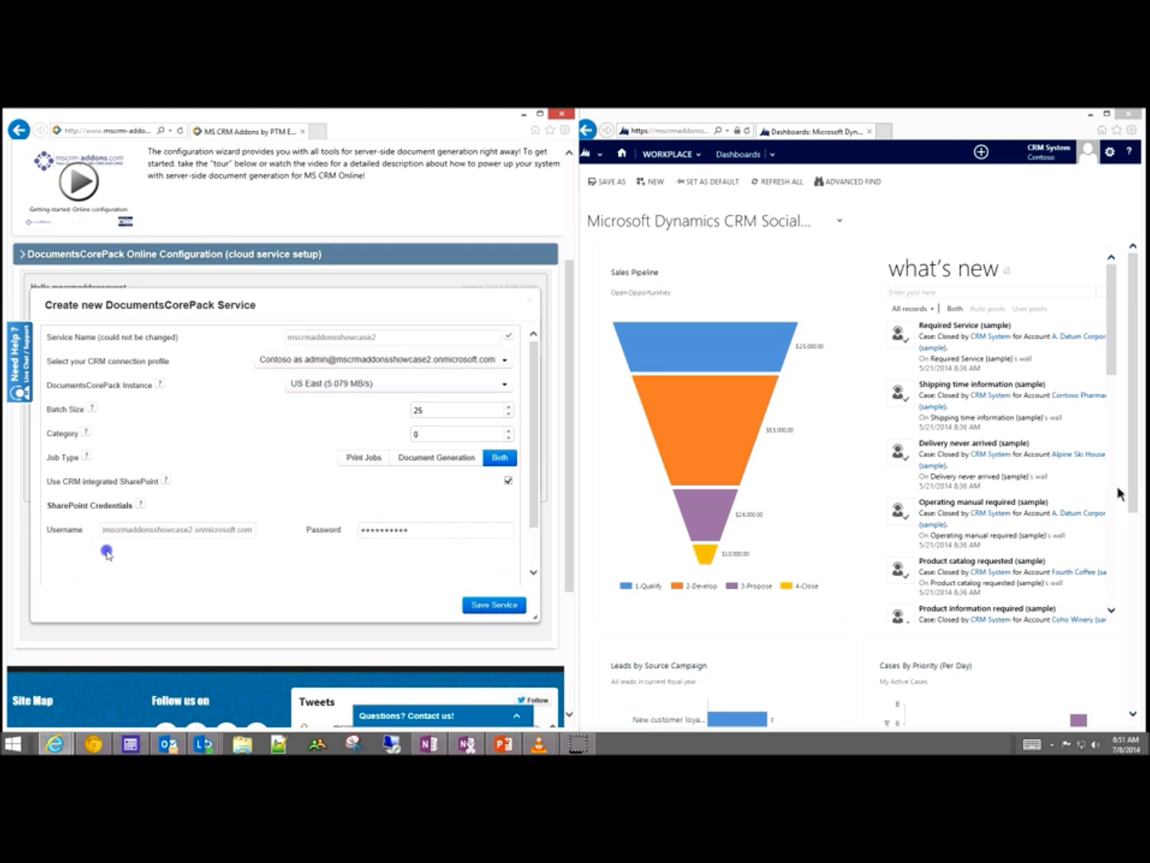
pyautogui.moveTo(533, 438); pyautogui.dragTo(531, 488)
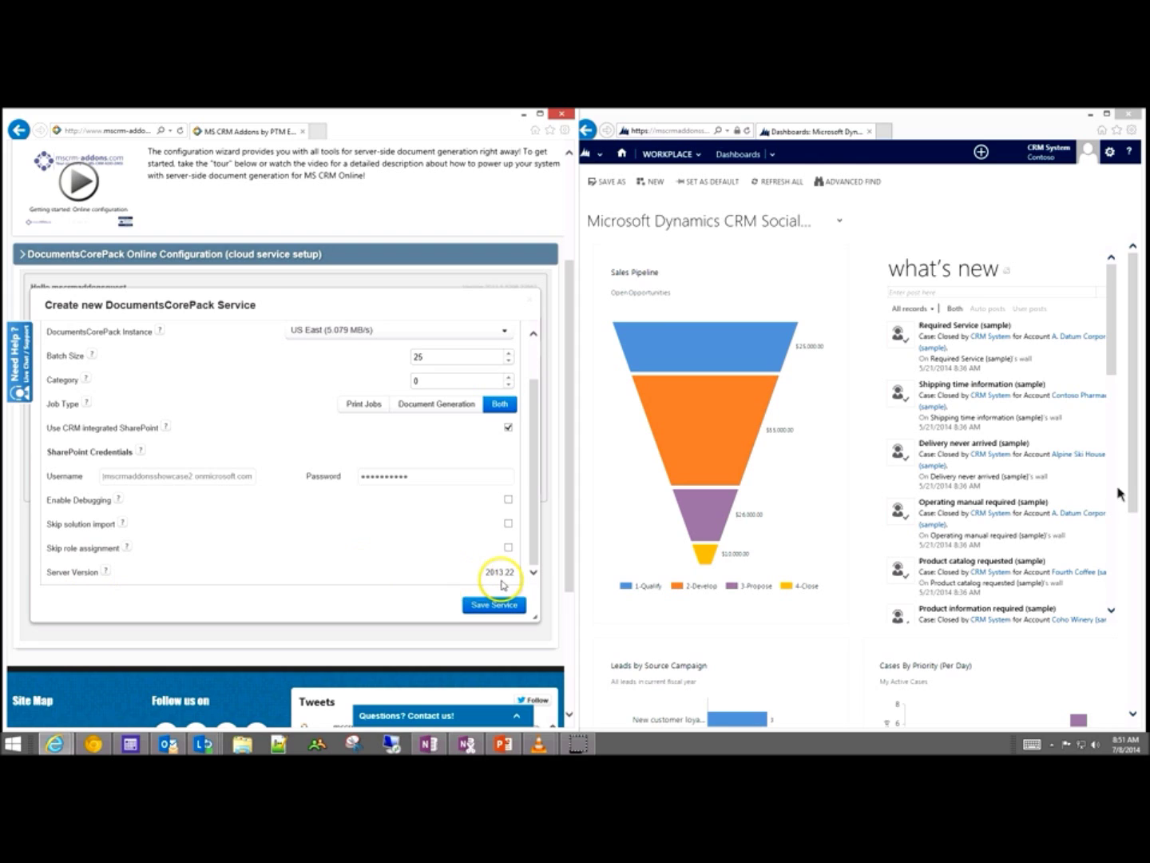
# Step: Save and confirm the new DocumentsCorePack service, then open a blank tab in the CRM browser
pyautogui.click(492, 613)
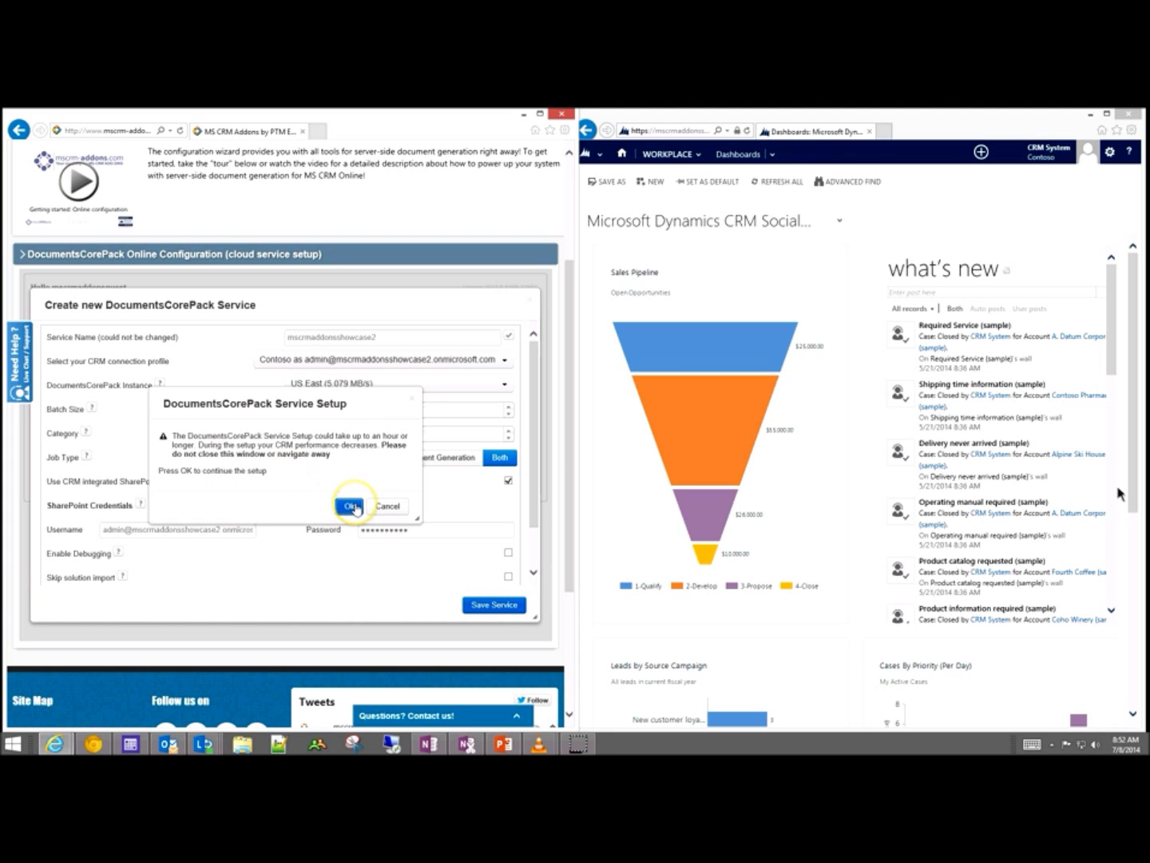
pyautogui.click(350, 506)
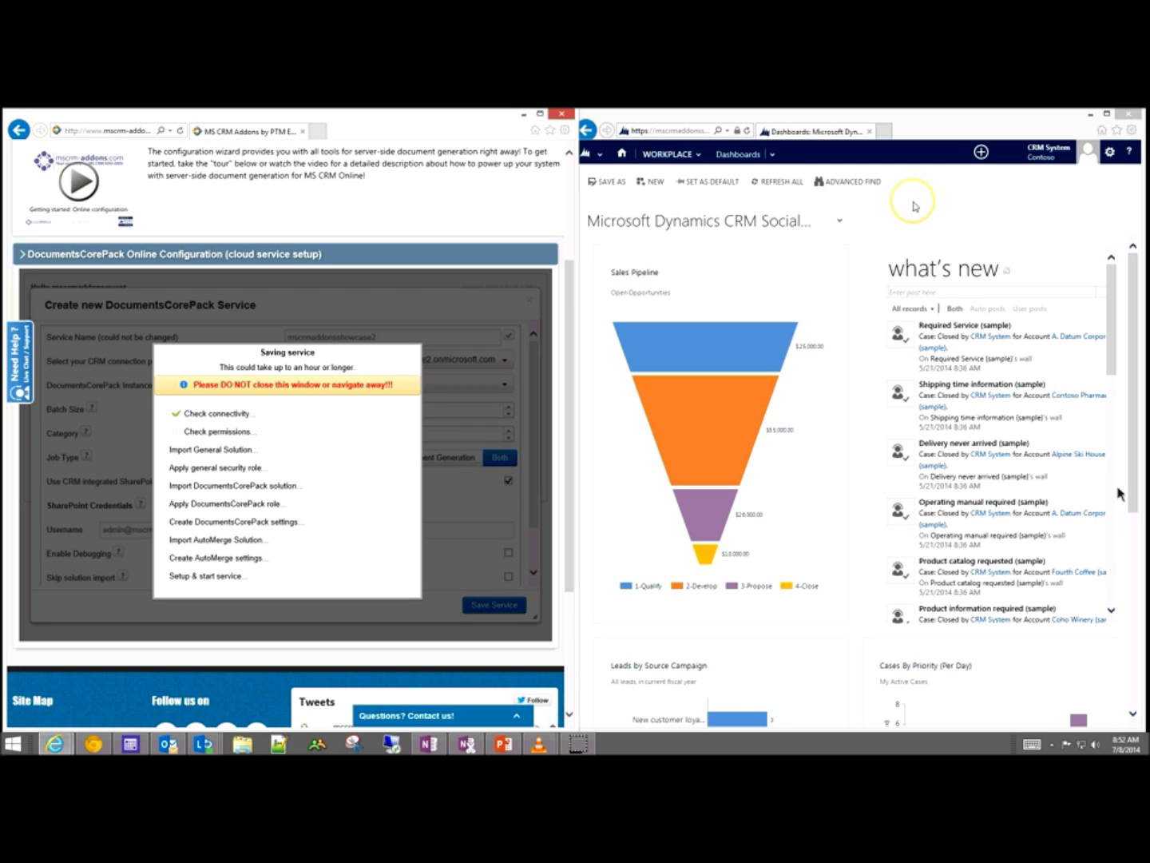
pyautogui.click(914, 204)
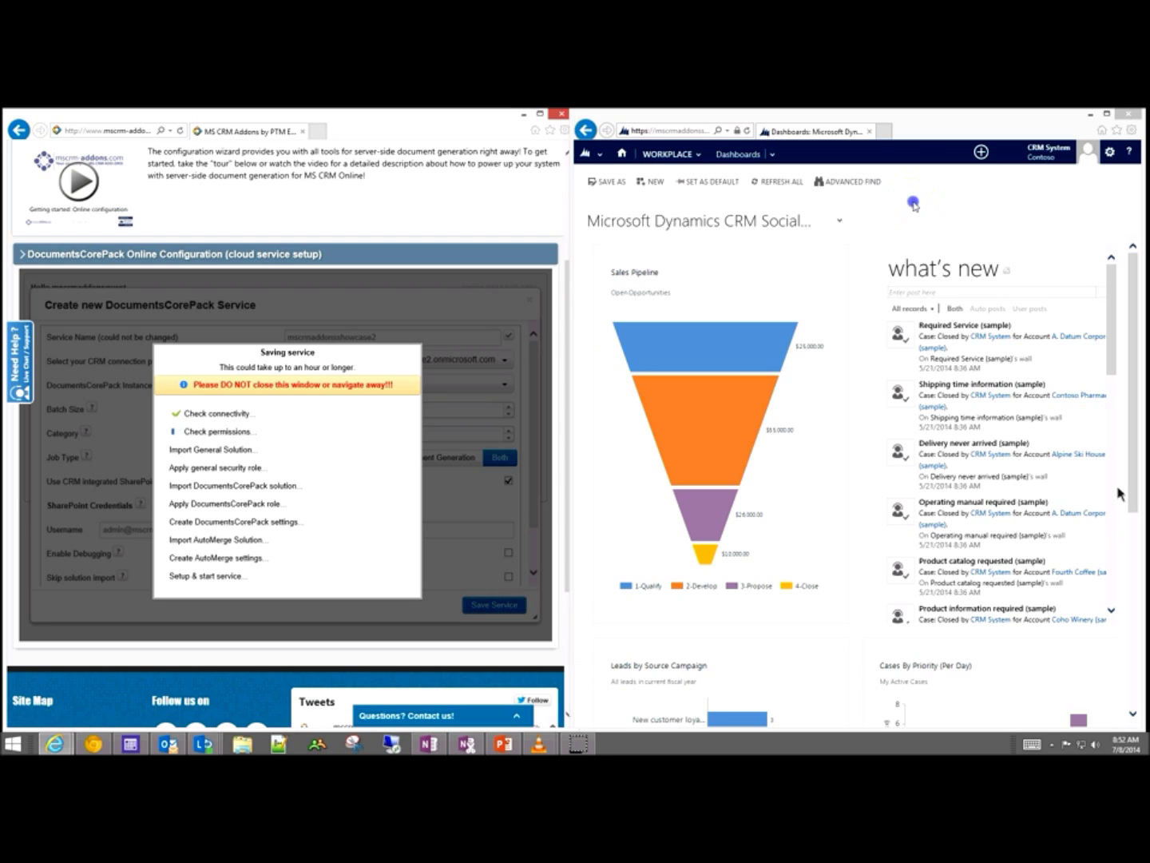
pyautogui.click(883, 131)
# Step: Download and open the DocumentsCorePack Client setup zip from mscrm-addons.com's CRM 2013 downloads
pyautogui.click(694, 129)
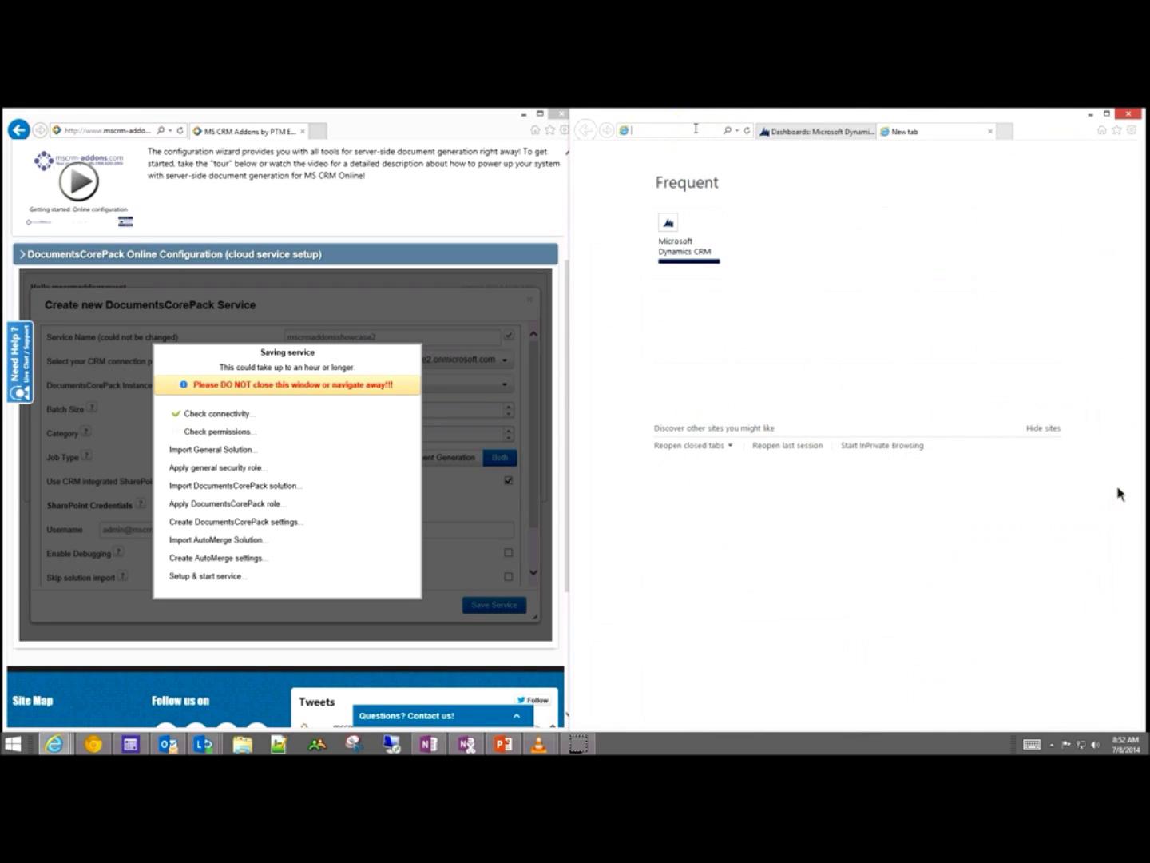
pyautogui.write('mscrm-addons.com/')
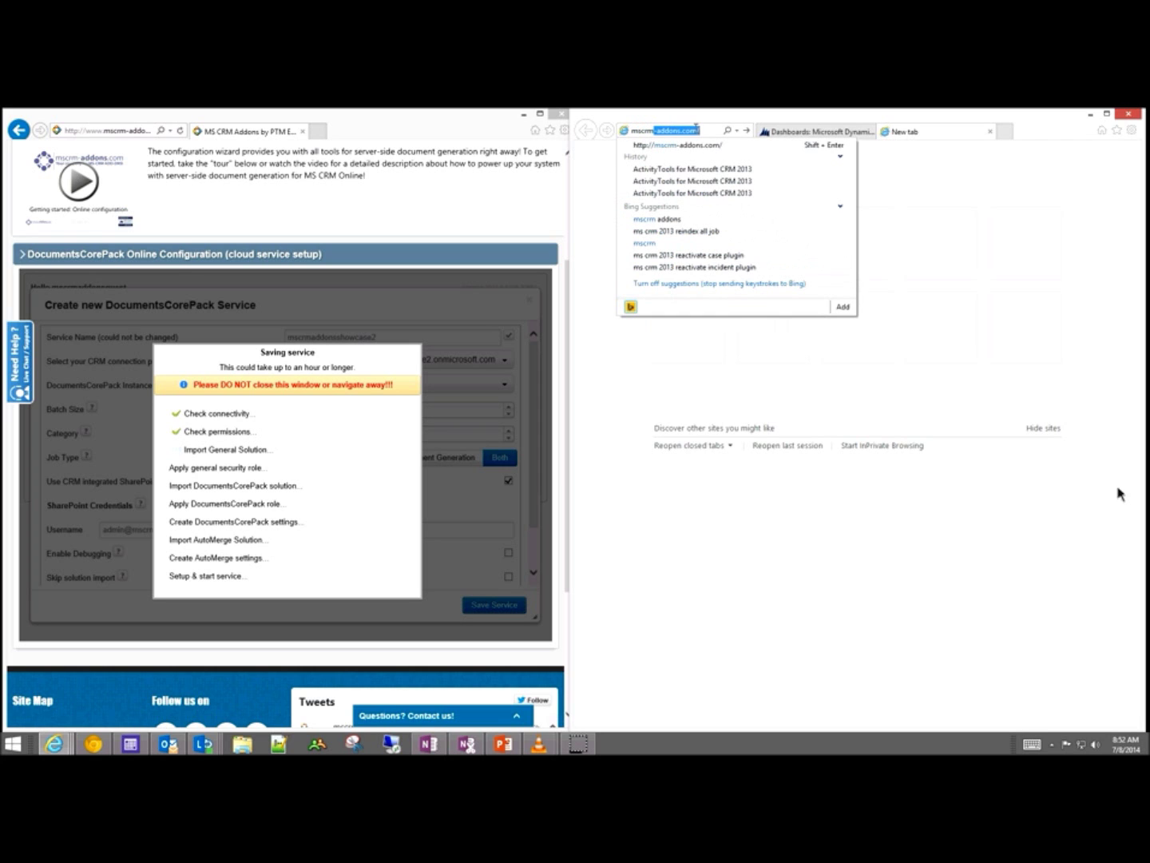
pyautogui.press('Return')
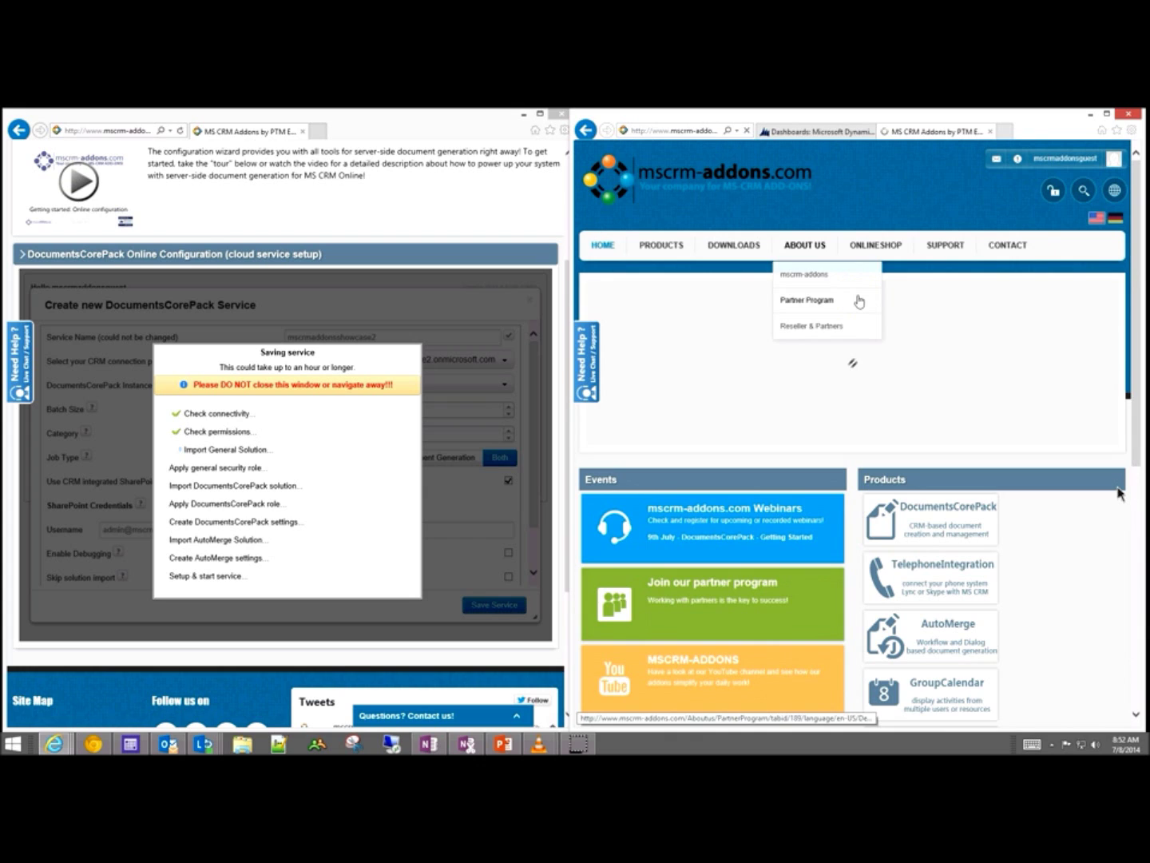
pyautogui.click(735, 238)
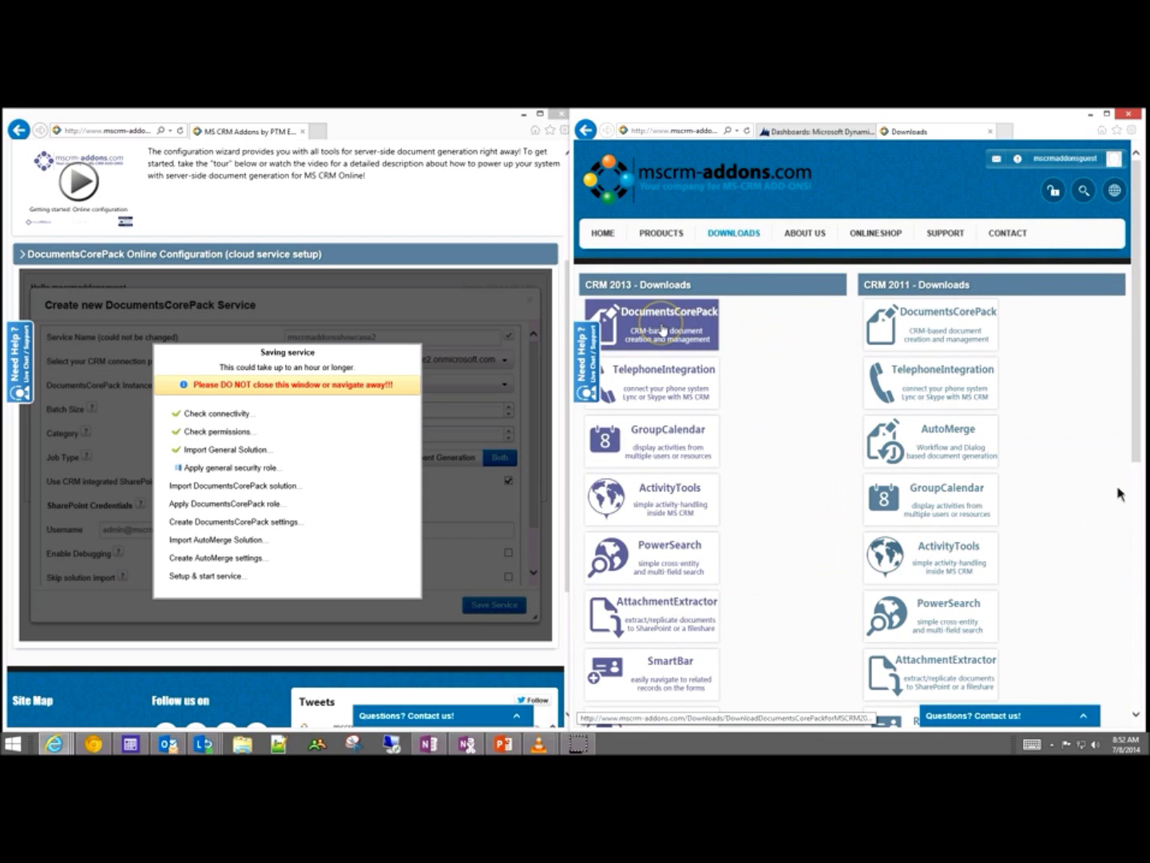
pyautogui.click(662, 329)
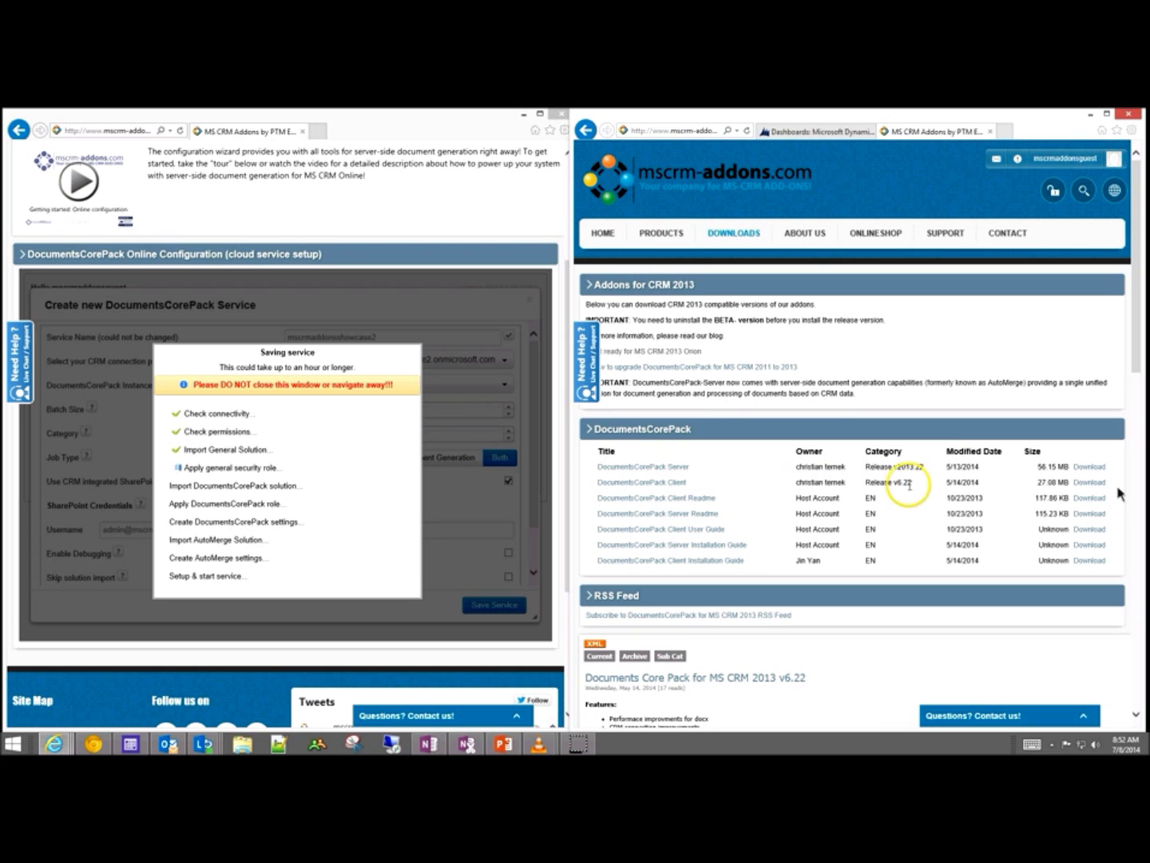
pyautogui.click(664, 483)
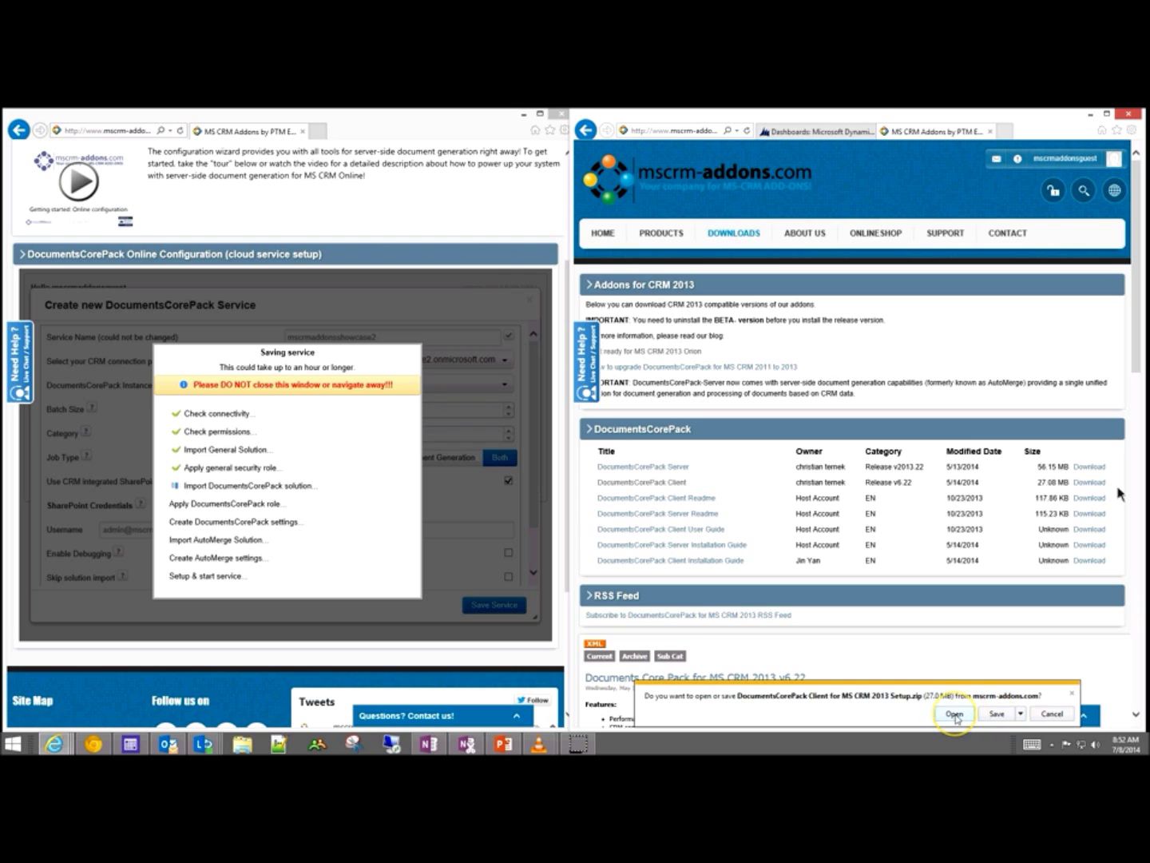
pyautogui.click(967, 716)
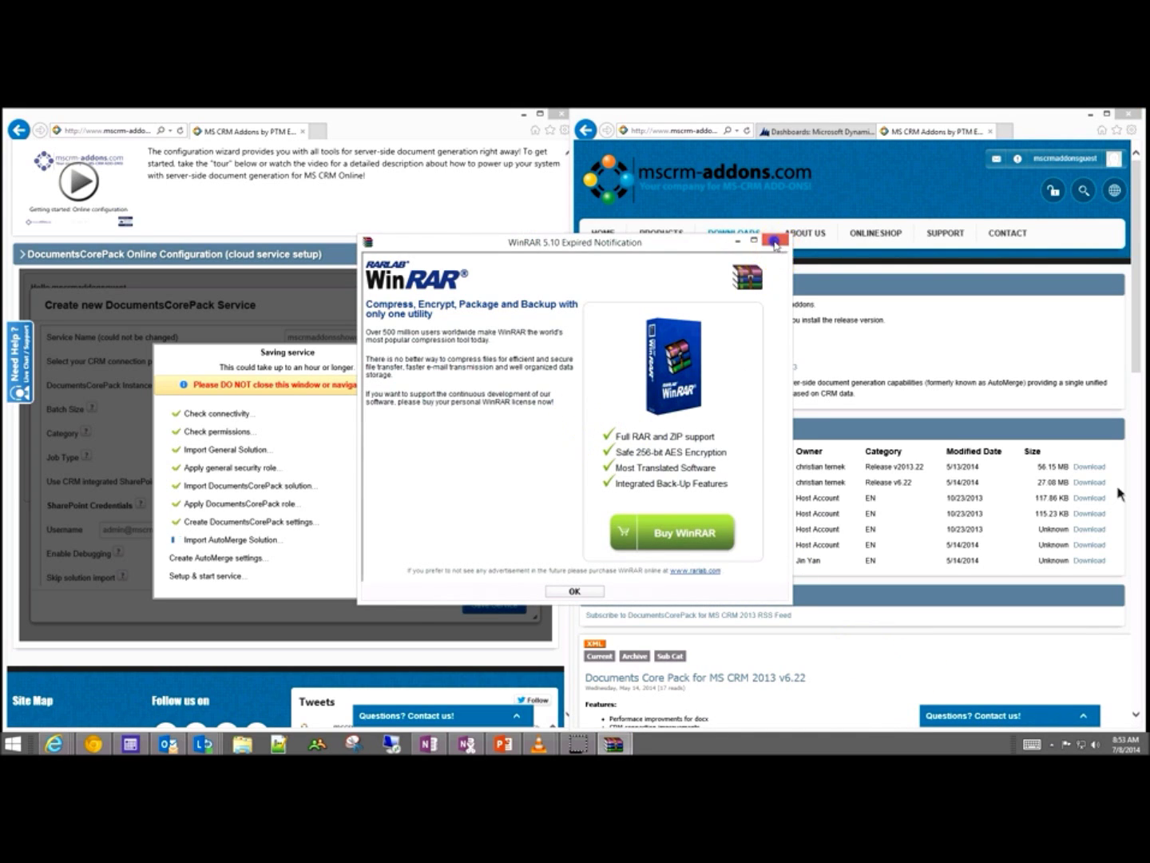
# Step: Dismiss WinRAR's 5.10 evaluation-expired notification
pyautogui.click(775, 240)
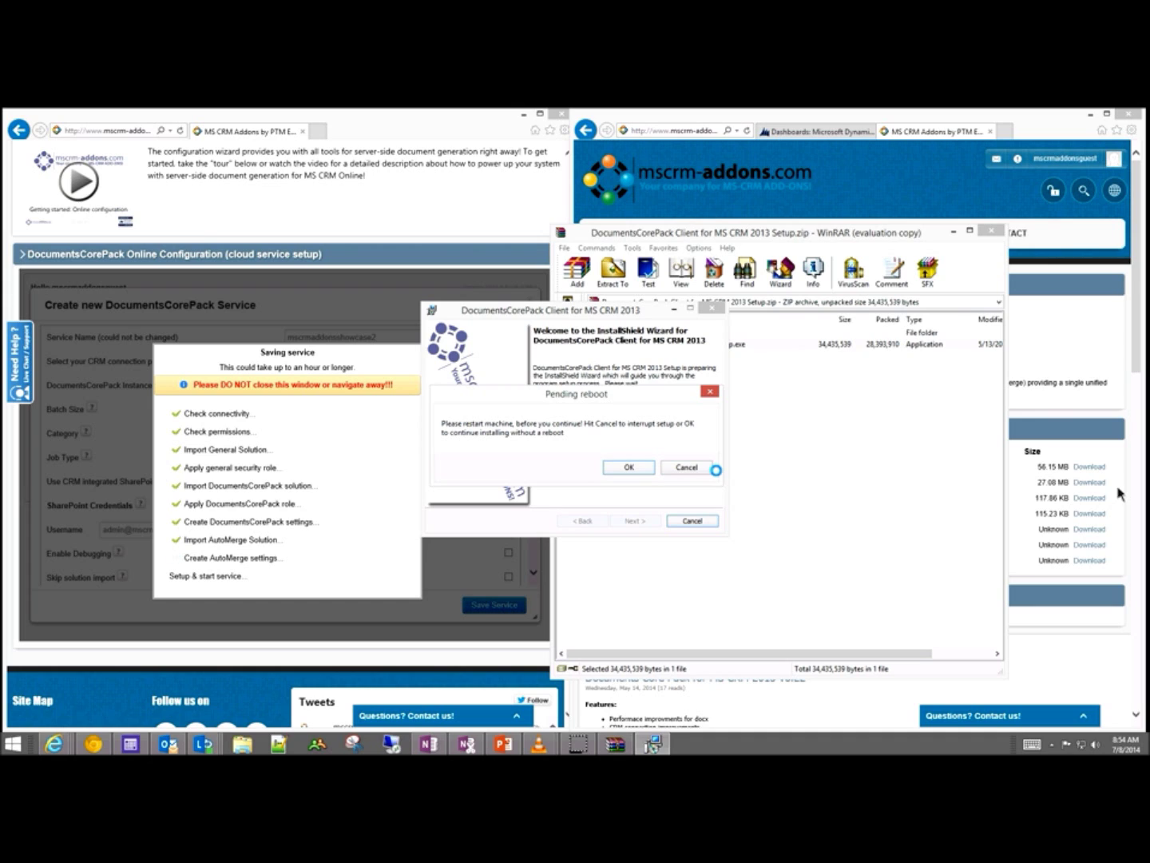
# Step: Install the DocumentsCorePack Client with licence accepted and default start menu and folder, then close WinRAR
pyautogui.click(632, 467)
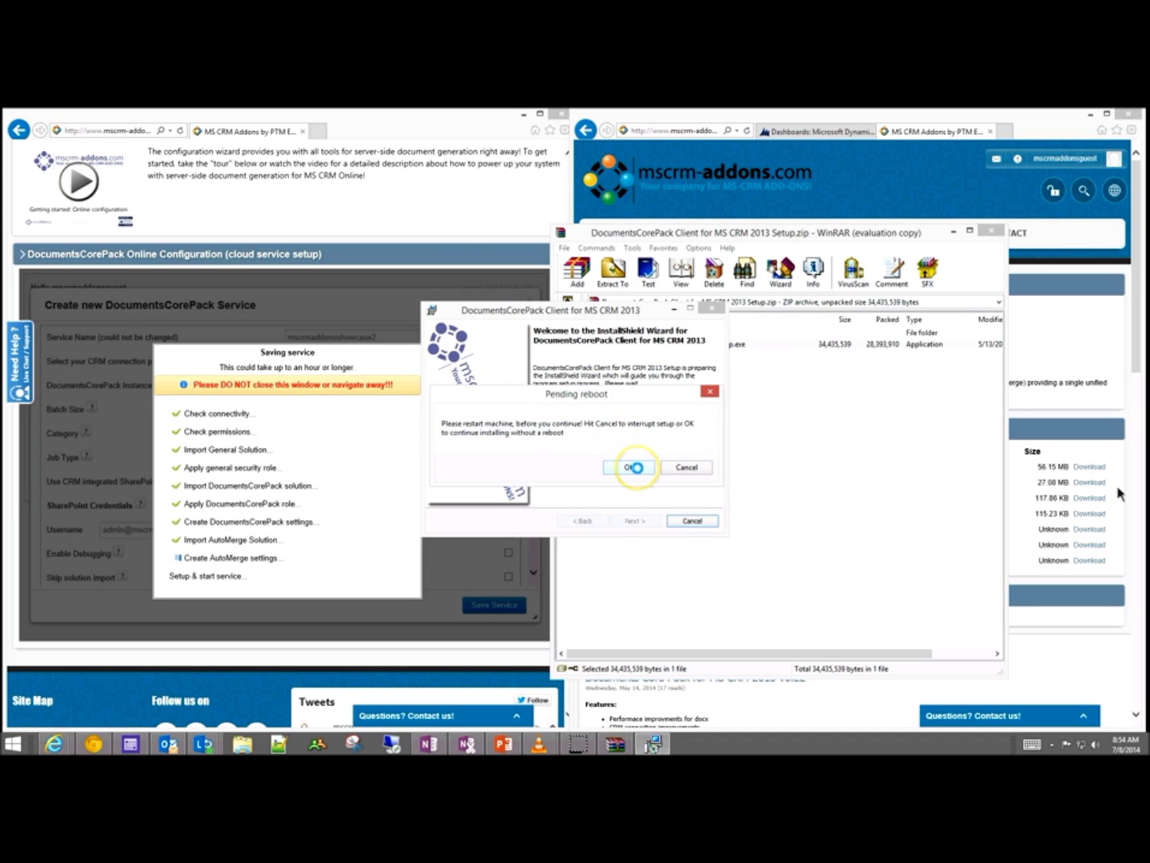
pyautogui.click(633, 468)
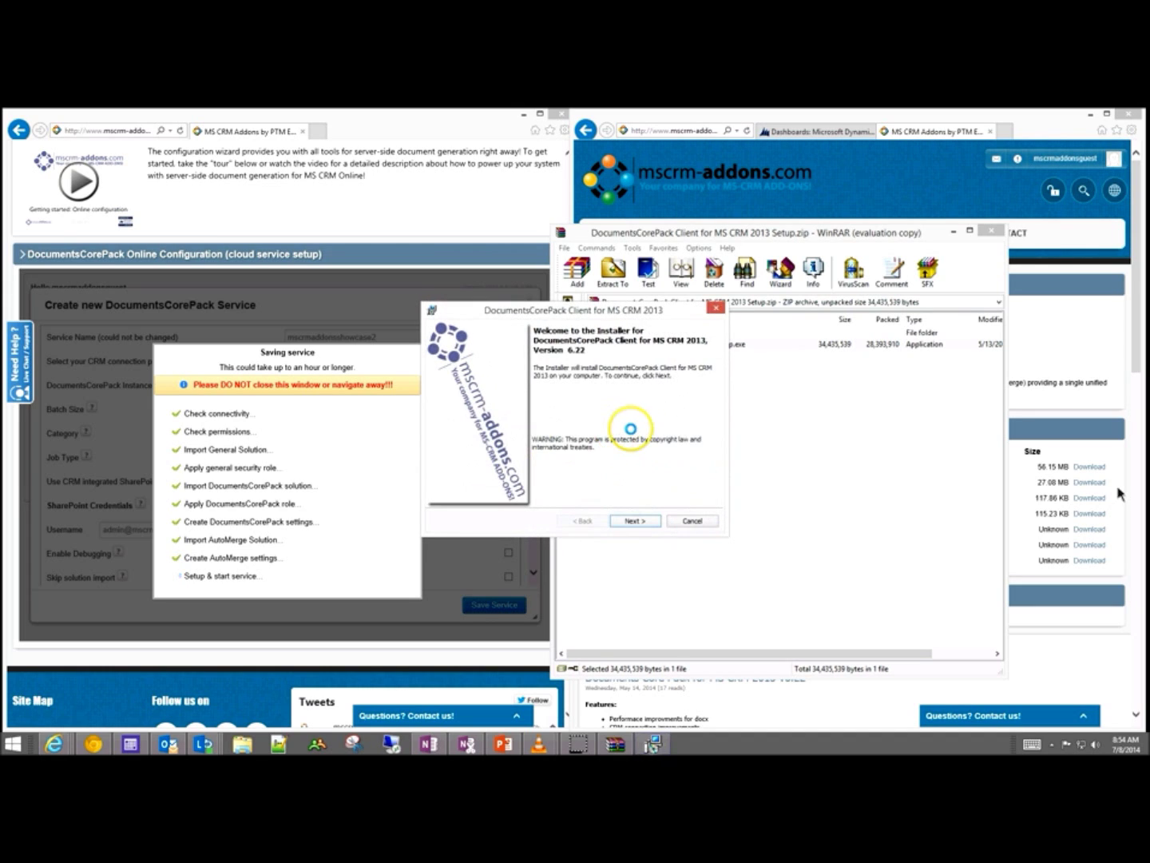
pyautogui.click(634, 520)
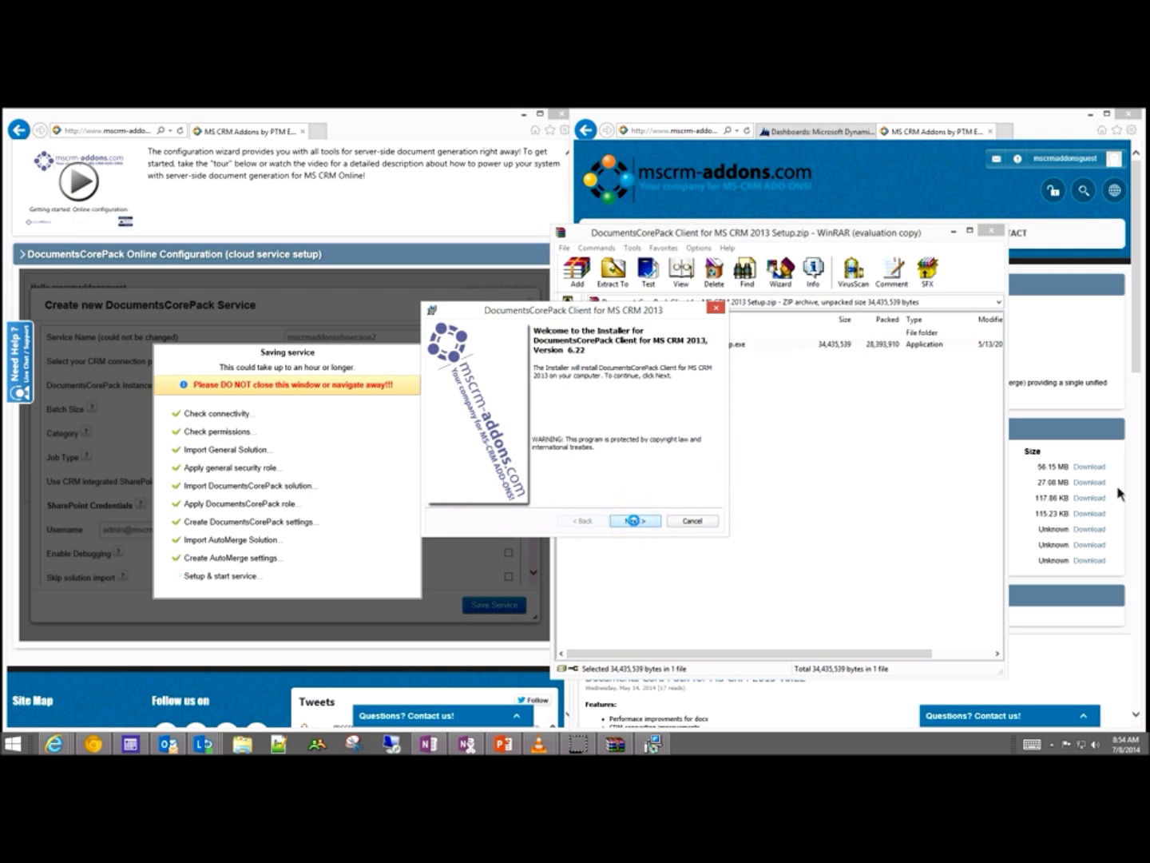
pyautogui.click(637, 395)
pyautogui.click(551, 434)
pyautogui.click(435, 477)
pyautogui.click(635, 520)
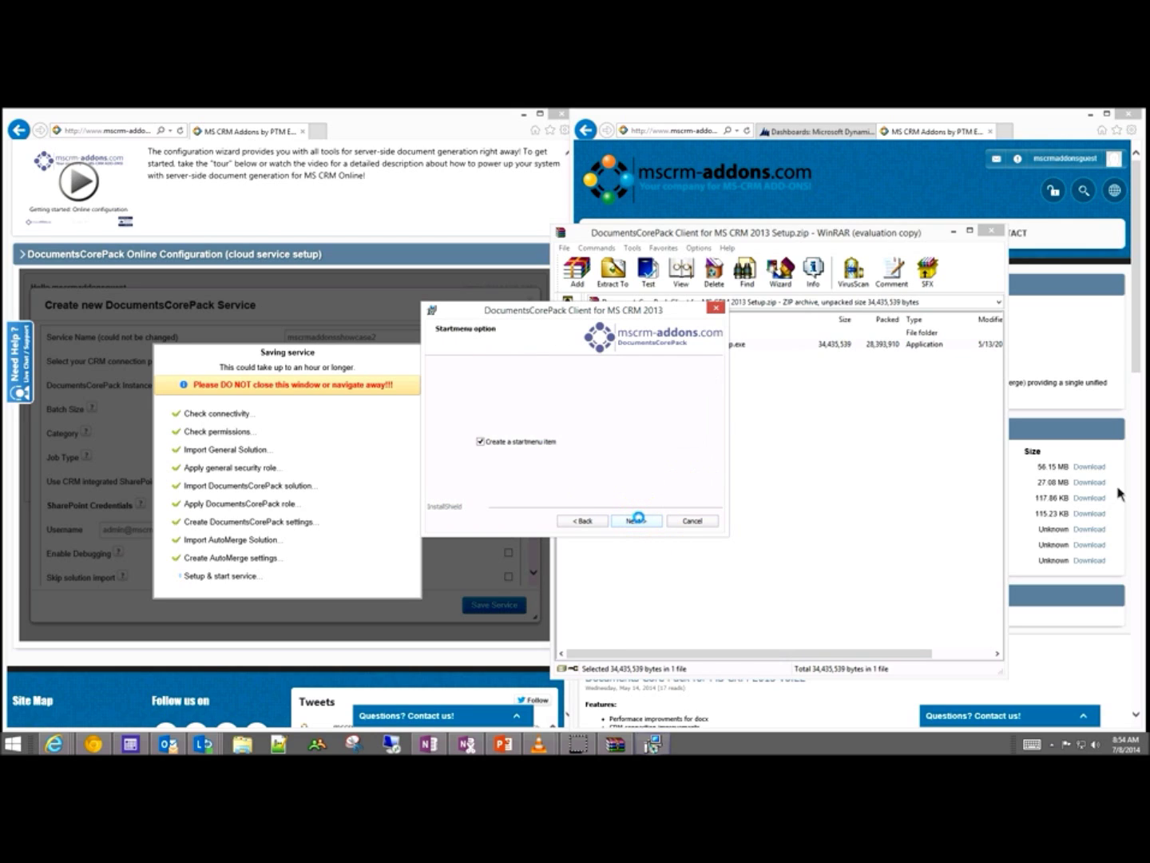
pyautogui.click(521, 456)
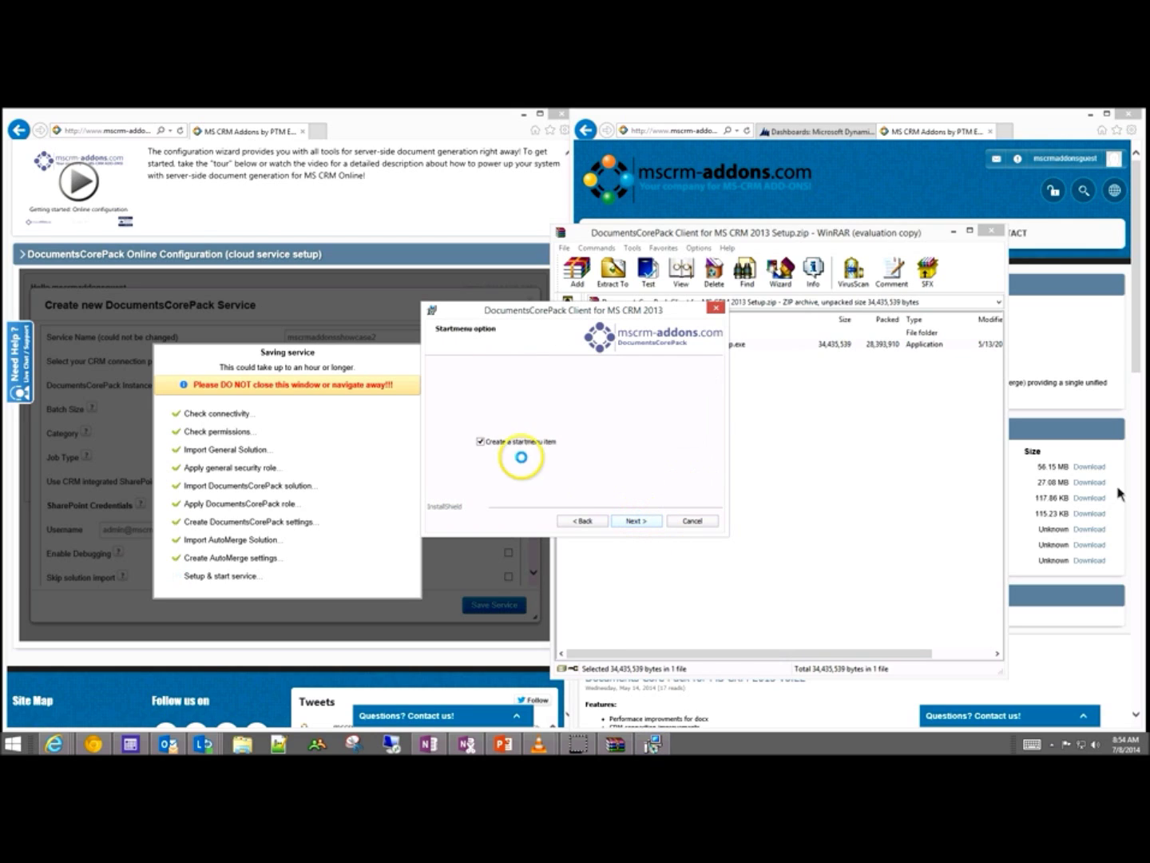
pyautogui.click(635, 520)
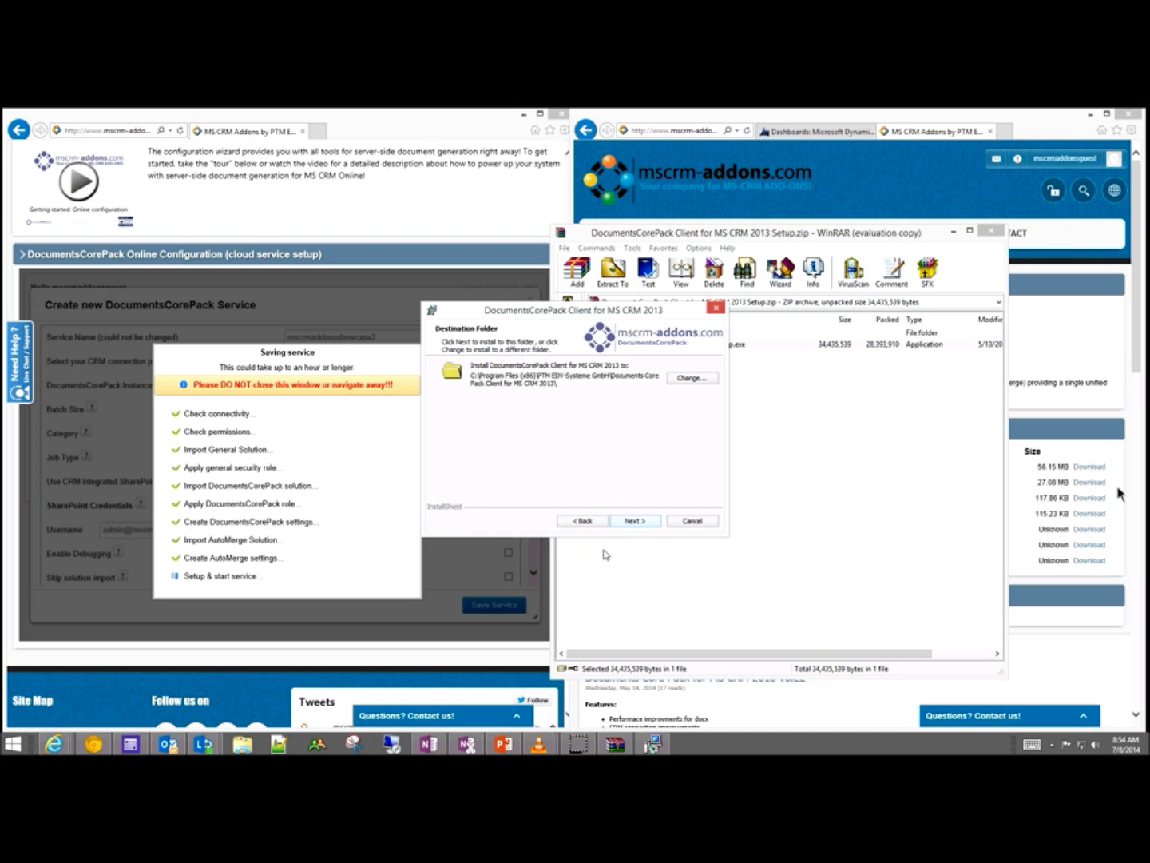
pyautogui.press('Return')
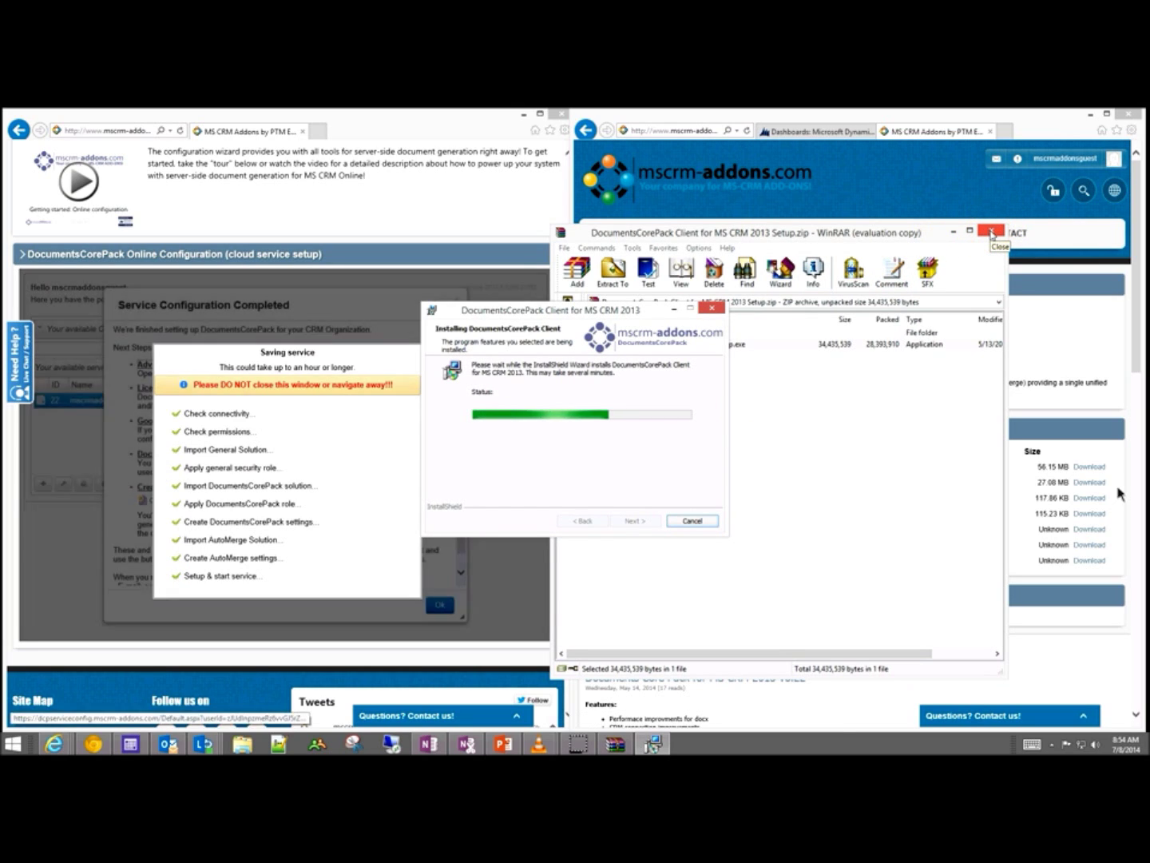
pyautogui.click(992, 234)
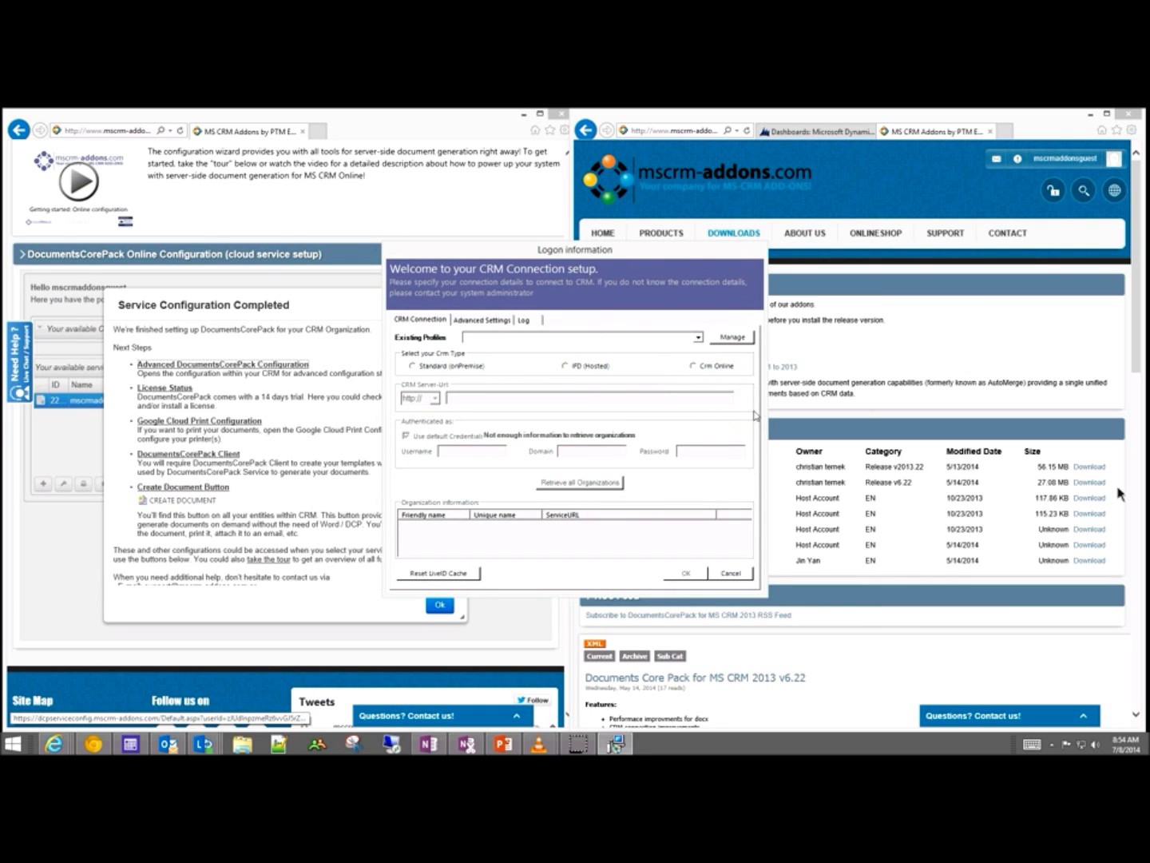
# Step: Select Crm Online and copy the organisation address from the CRM tab into CRM Server-Url
pyautogui.click(693, 366)
pyautogui.moveTo(713, 241); pyautogui.dragTo(476, 316)
pyautogui.click(783, 134)
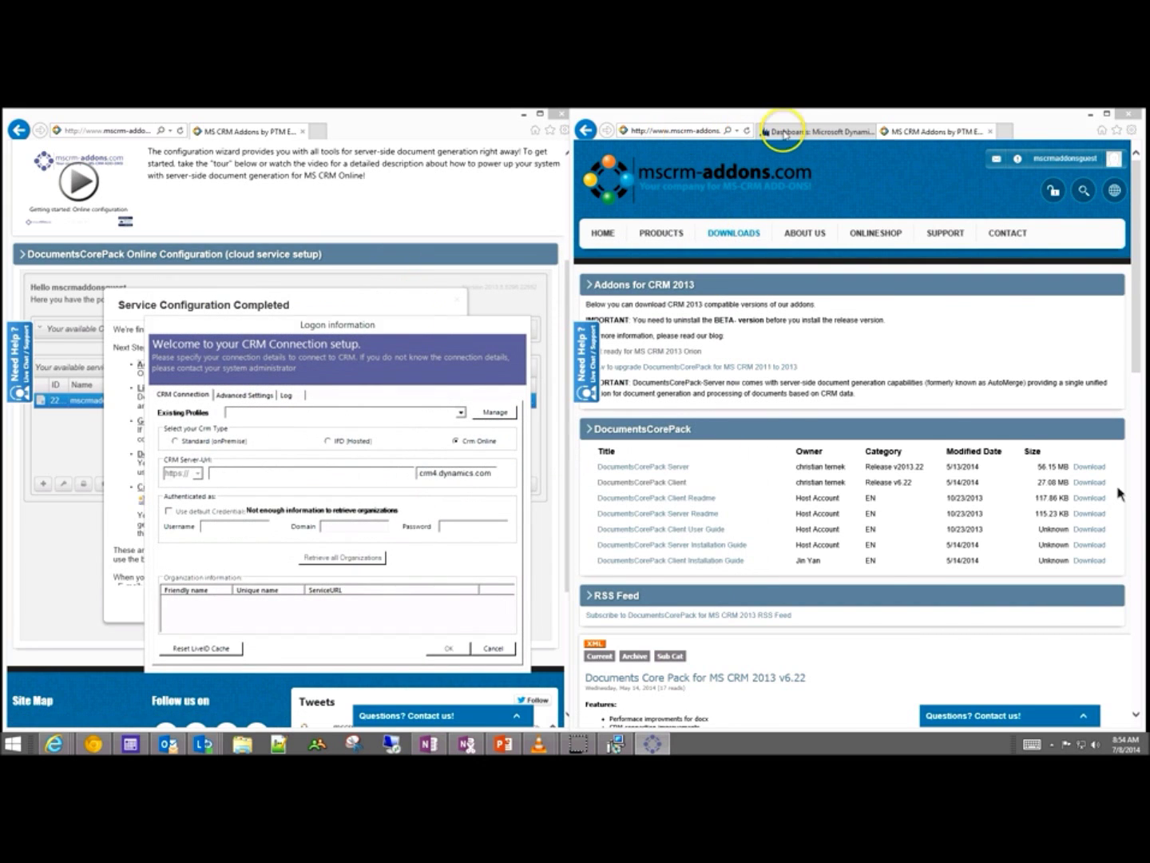
pyautogui.click(689, 133)
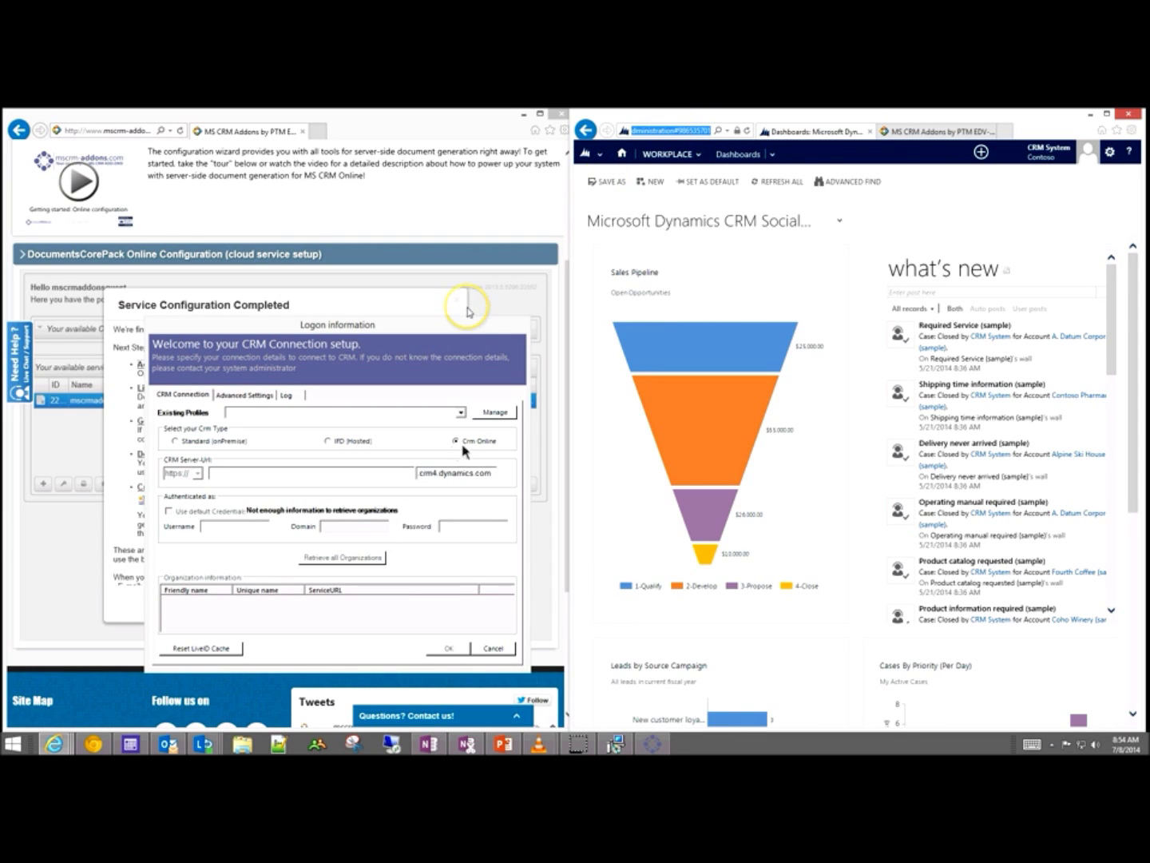
pyautogui.click(235, 472)
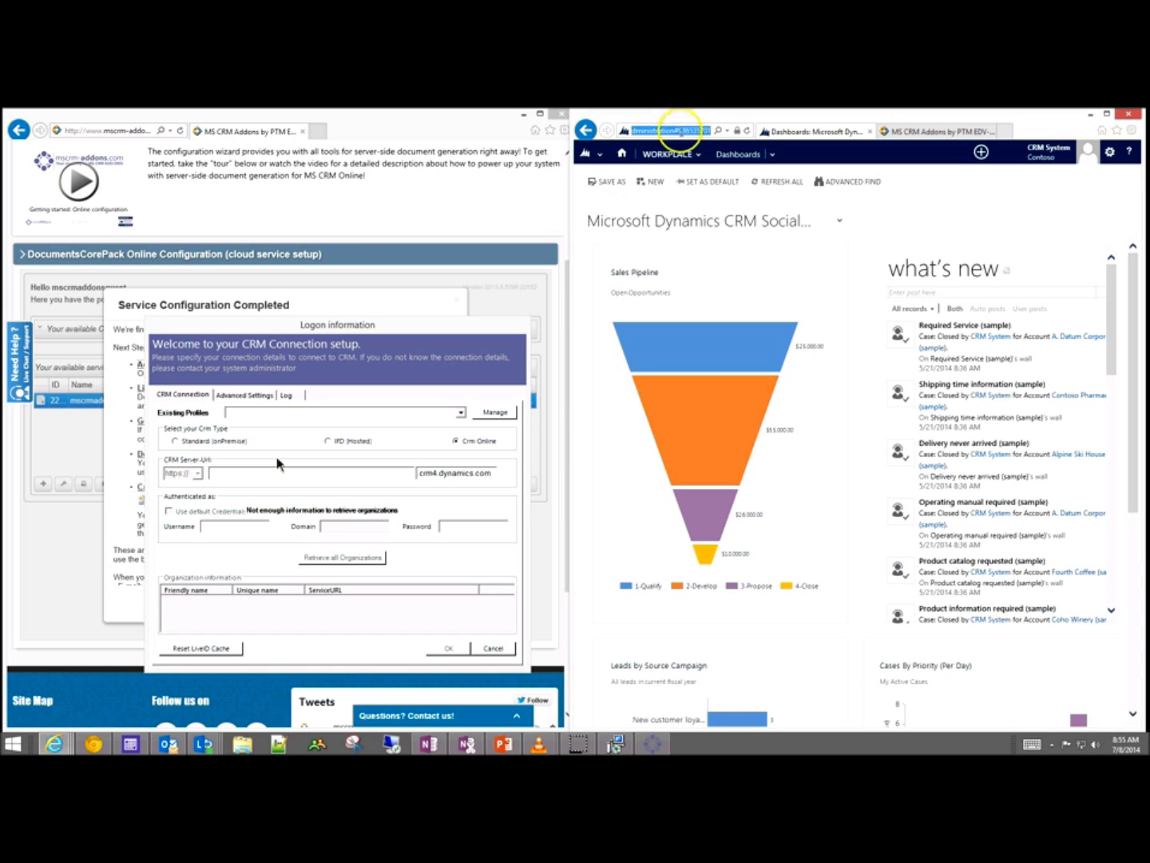
pyautogui.click(667, 130)
pyautogui.click(684, 130)
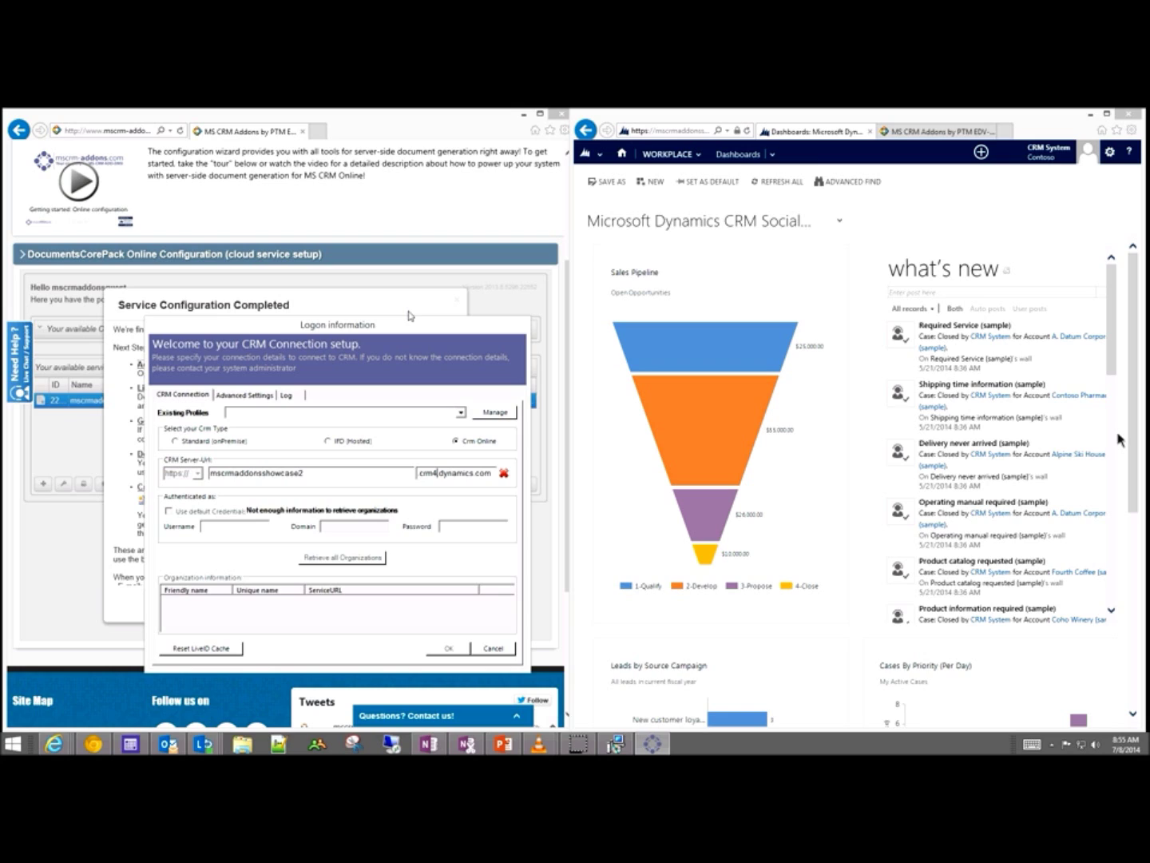
# Step: Change crm4.dynamics.com to crm.dynamics.com so mscrmaddonsshowcase2.crm.dynamics.com is accepted as valid
pyautogui.press('BackSpace')
pyautogui.click(425, 549)
pyautogui.hotkey('alt', 'Tab')
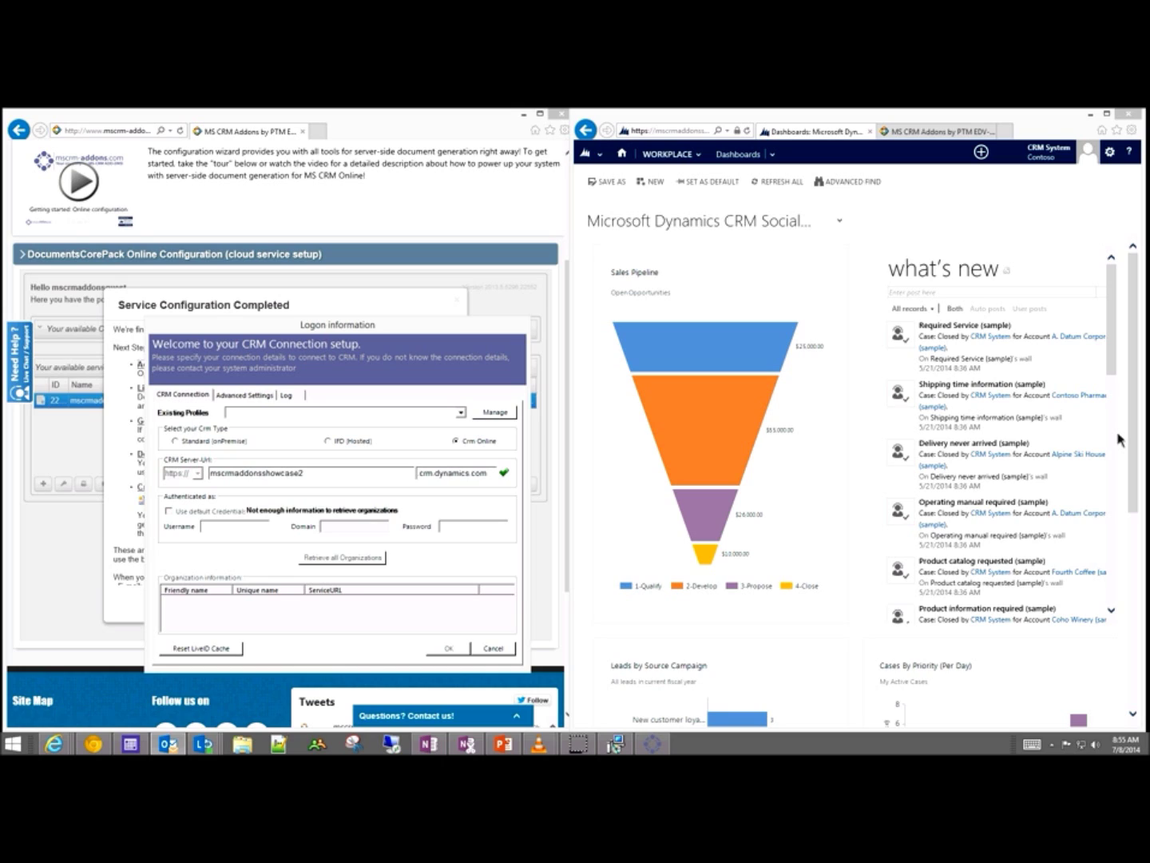
pyautogui.hotkey('alt', 'Tab')
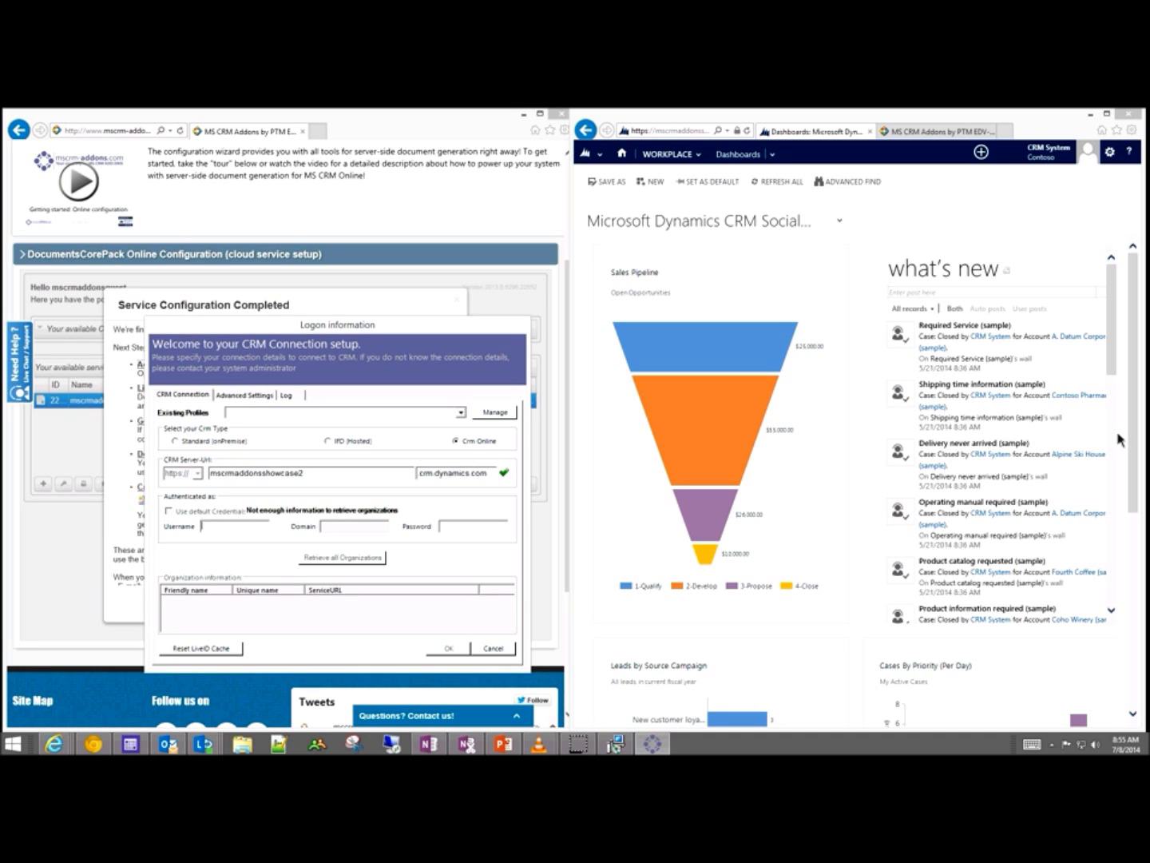
# Step: Paste the admin account from clipboard history into Username and enter the account password
pyautogui.hotkey('ctrl', '`')
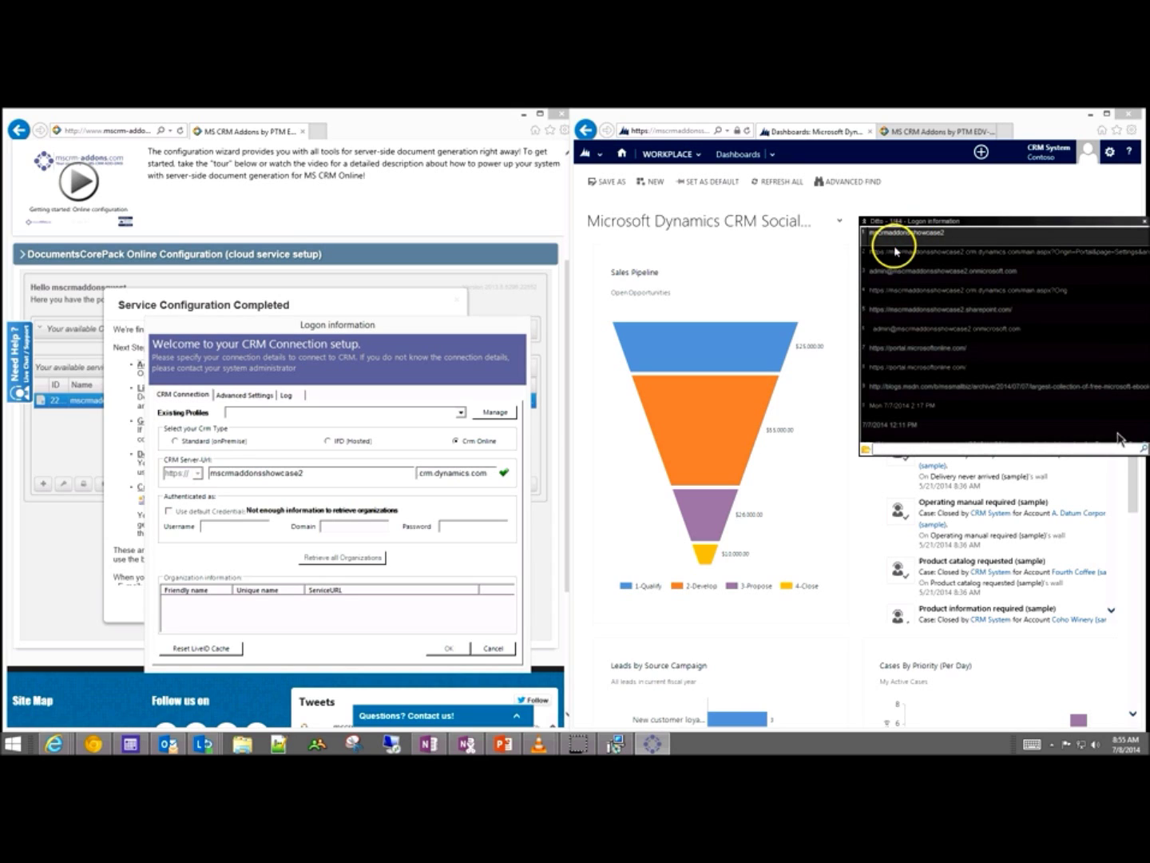
pyautogui.click(926, 276)
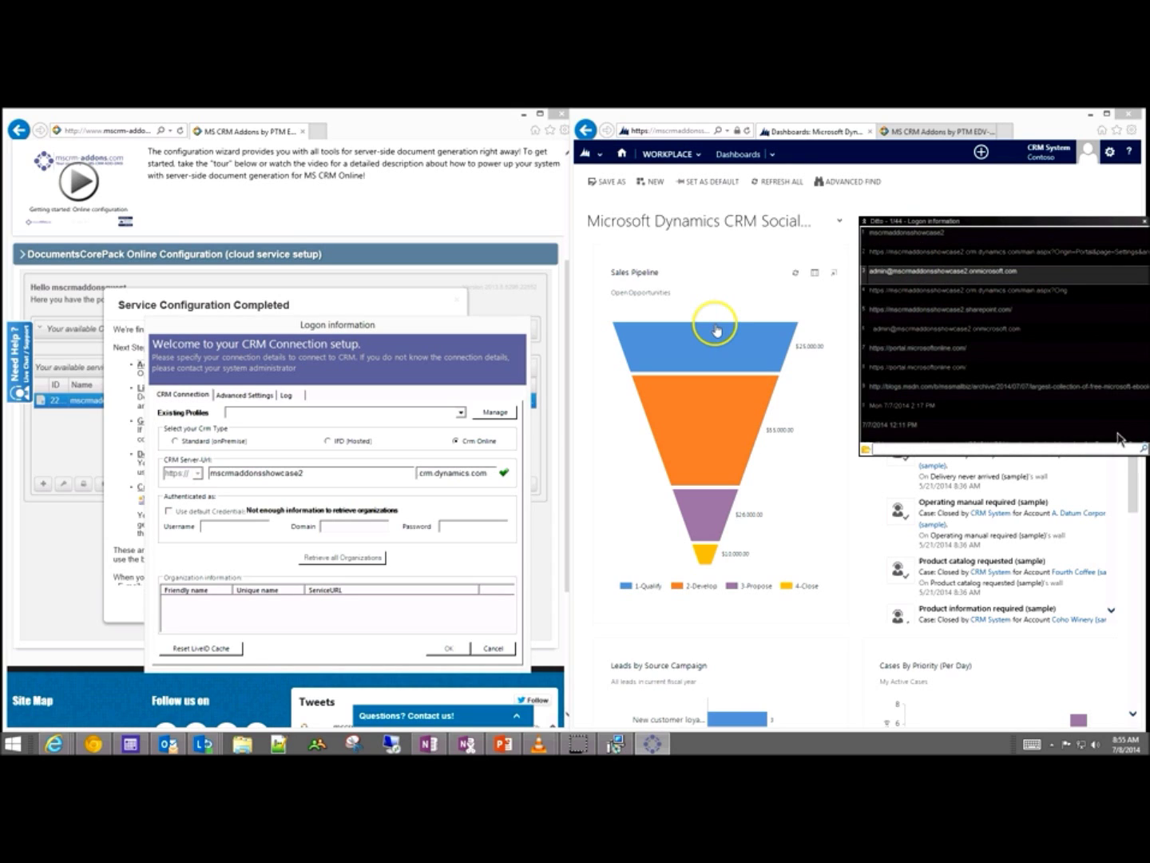
pyautogui.doubleClick(996, 270)
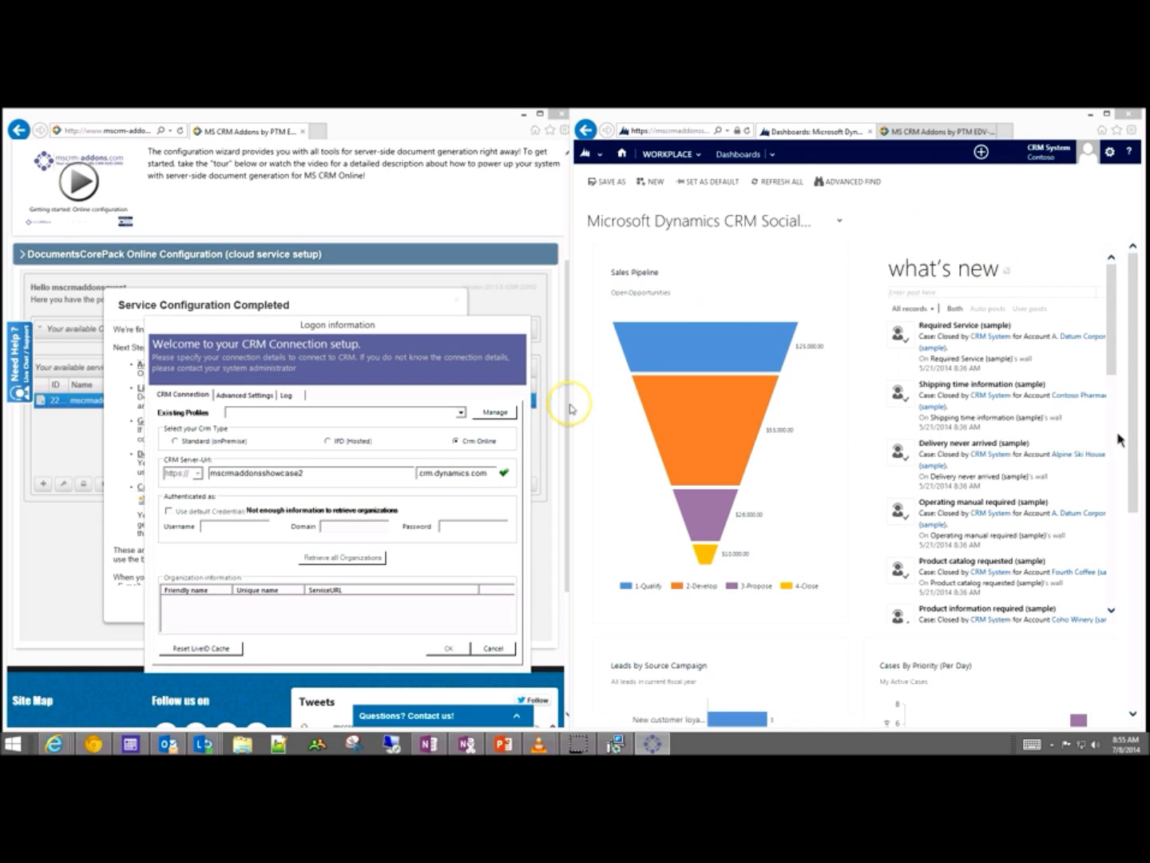
pyautogui.hotkey('ctrl', 'v')
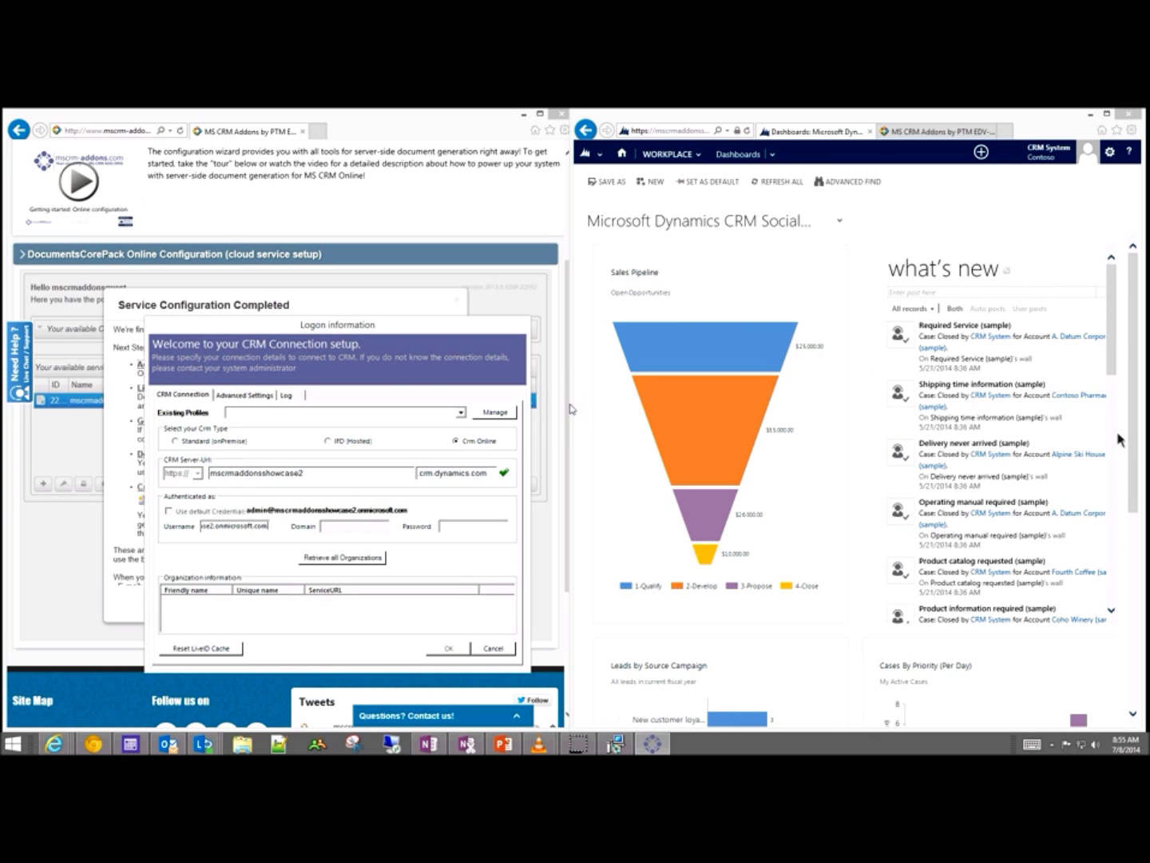
pyautogui.write('****')
pyautogui.click(461, 528)
pyautogui.write('****')
pyautogui.write('*')
# Step: Retrieve all organizations, choose Contoso, and confirm the CRM connection settings
pyautogui.click(342, 557)
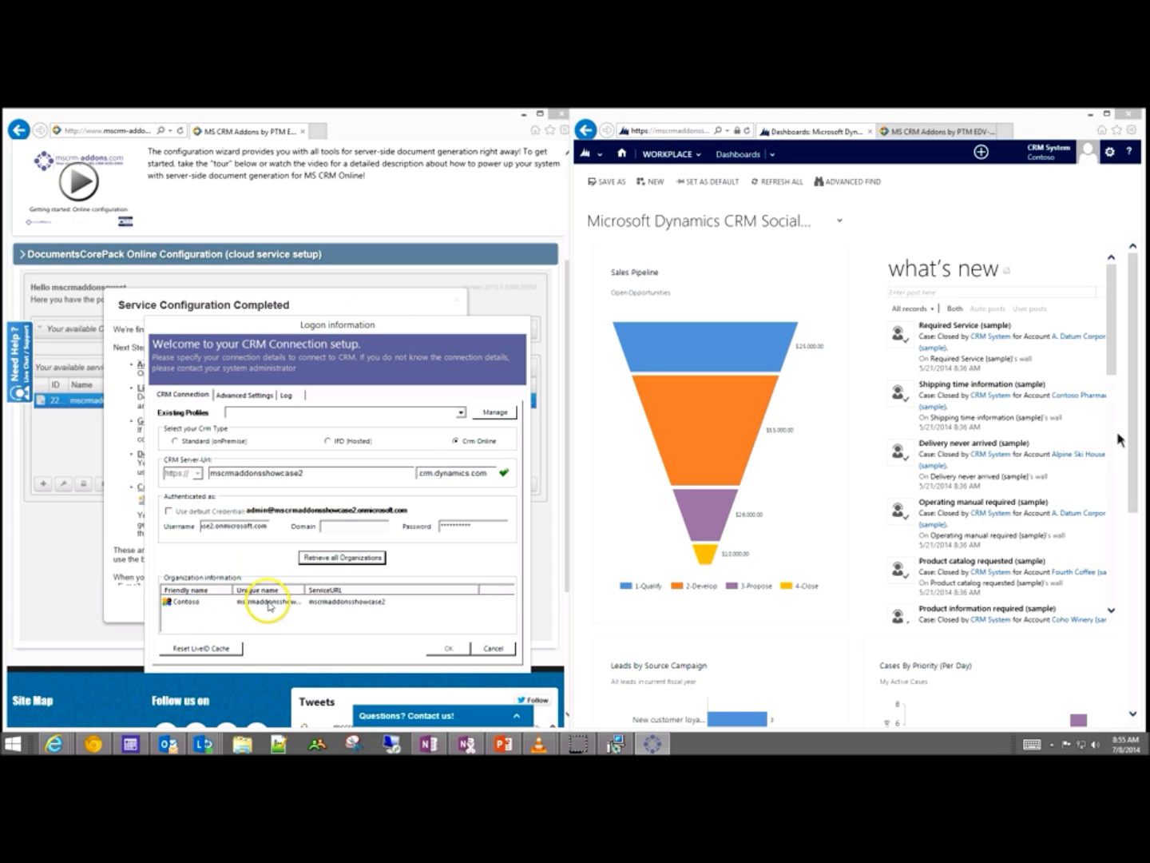
pyautogui.click(265, 601)
pyautogui.click(444, 648)
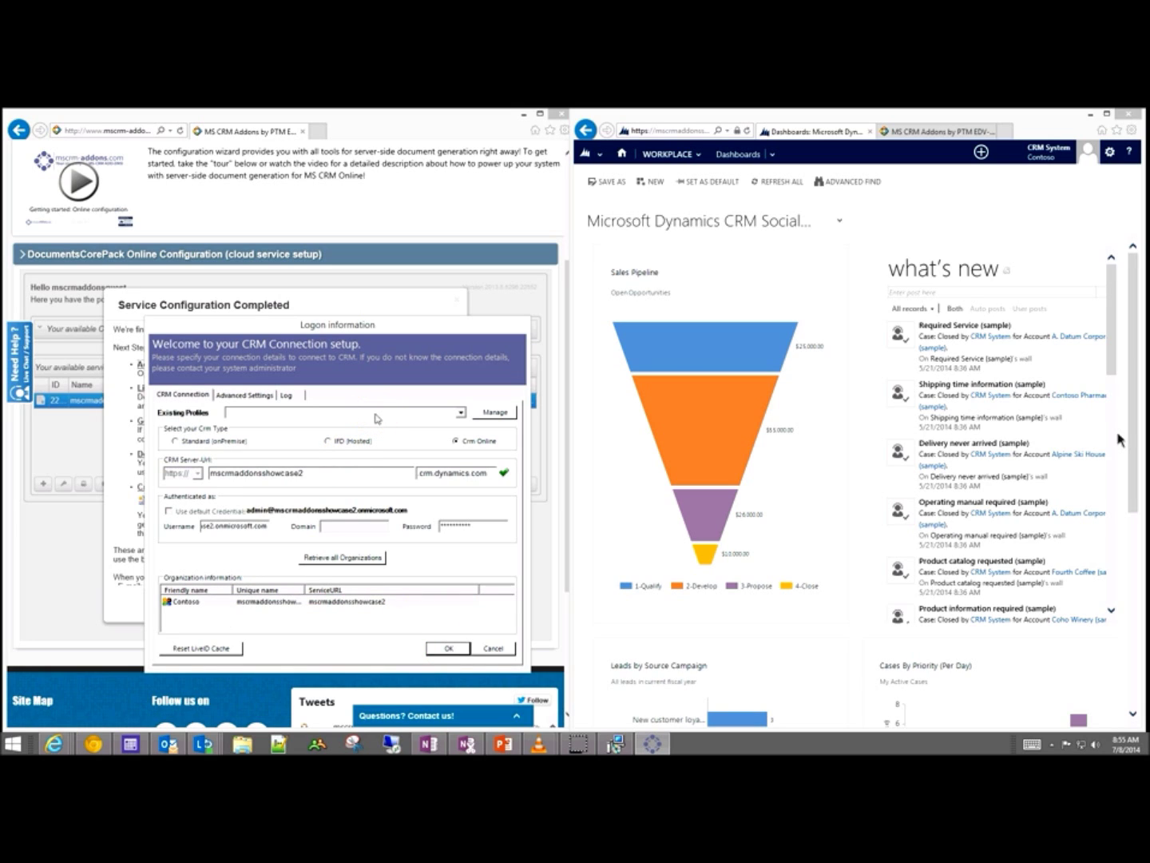
# Step: Save the connection profile and let the client installer run until Documents Core Pack Options appears
pyautogui.click(616, 742)
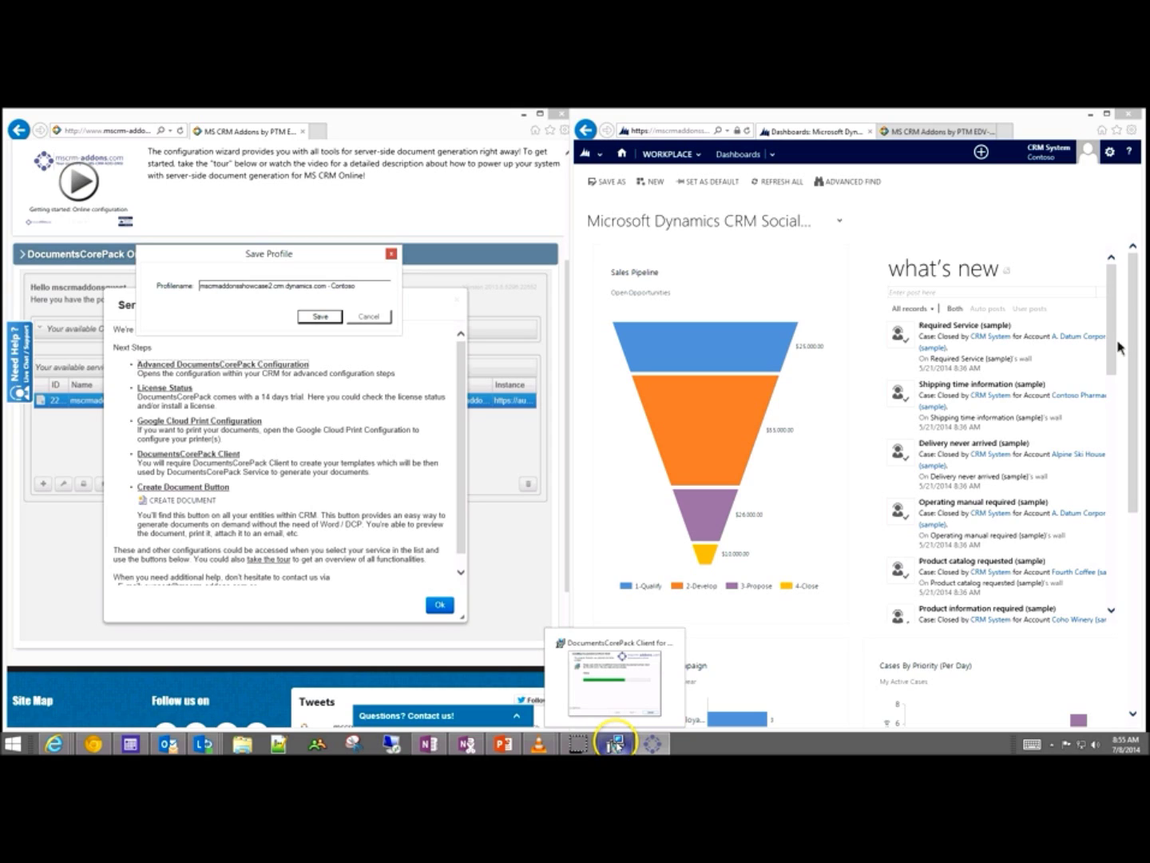
pyautogui.click(320, 316)
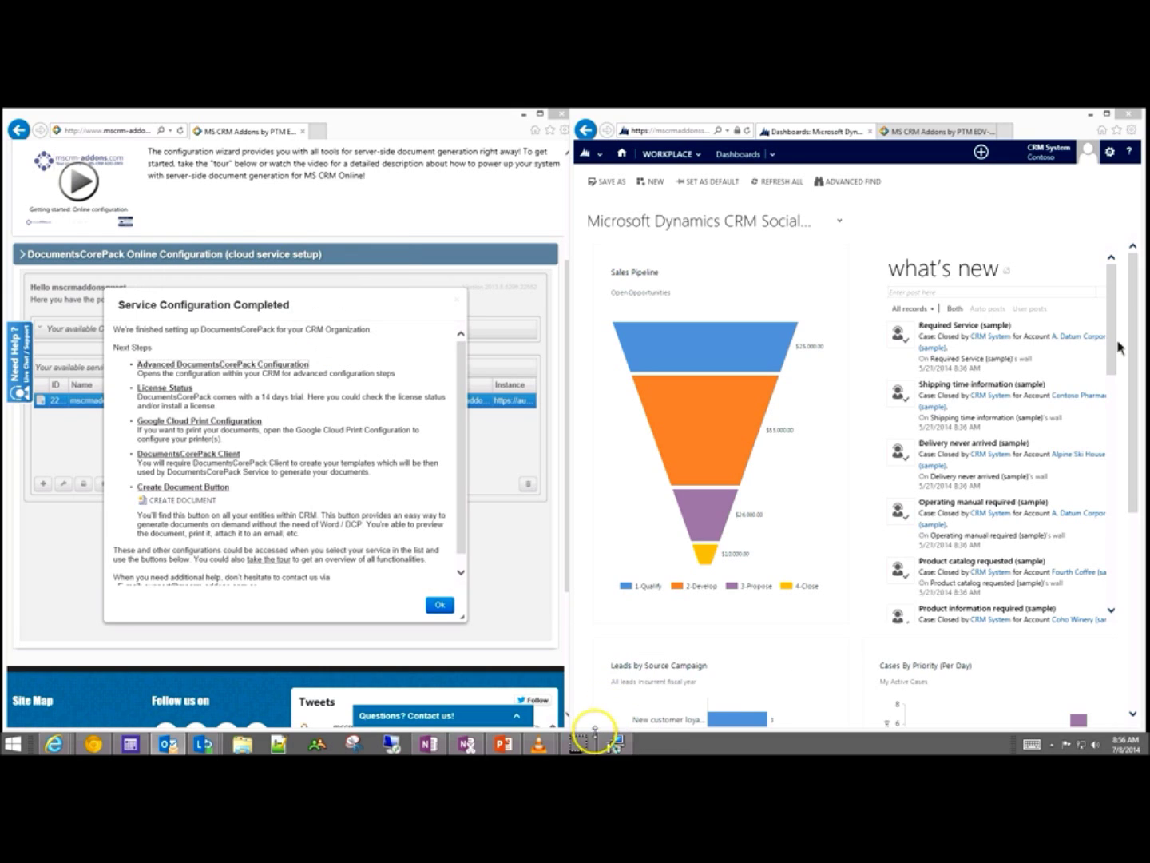
pyautogui.click(616, 744)
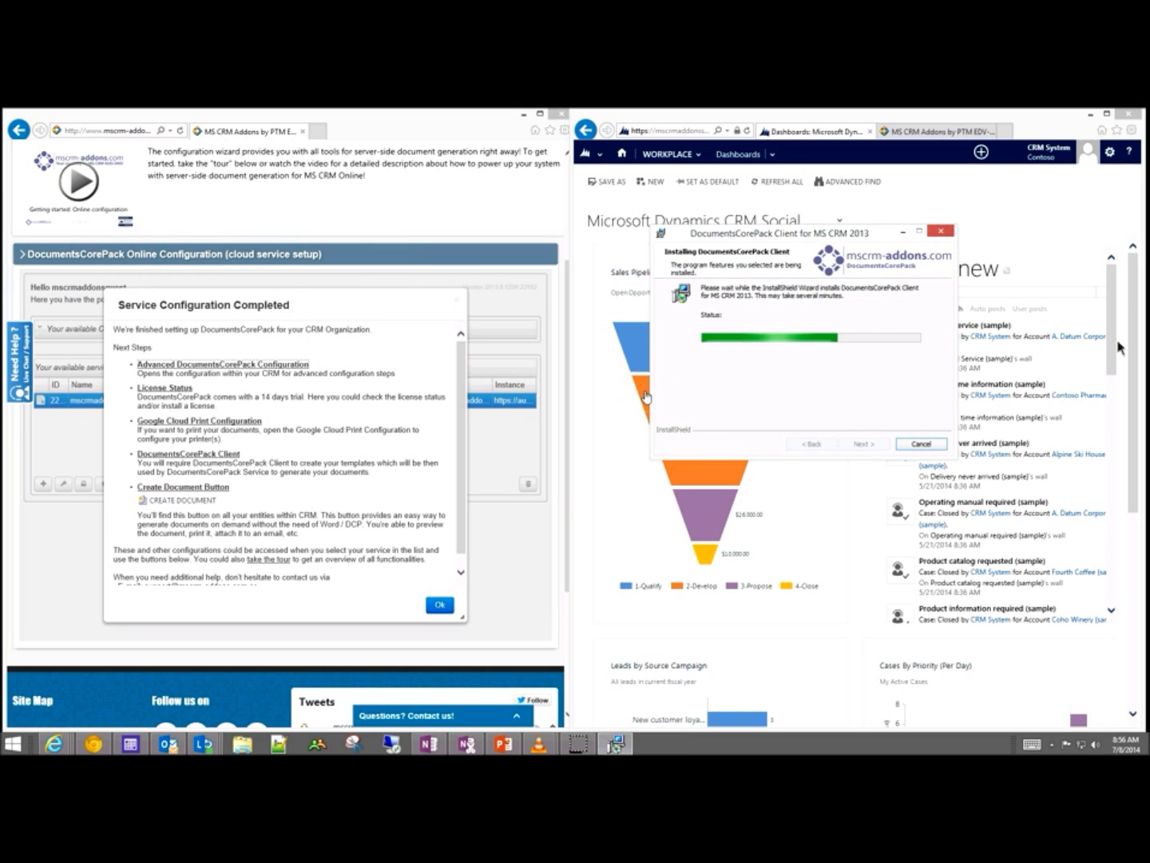
pyautogui.click(449, 342)
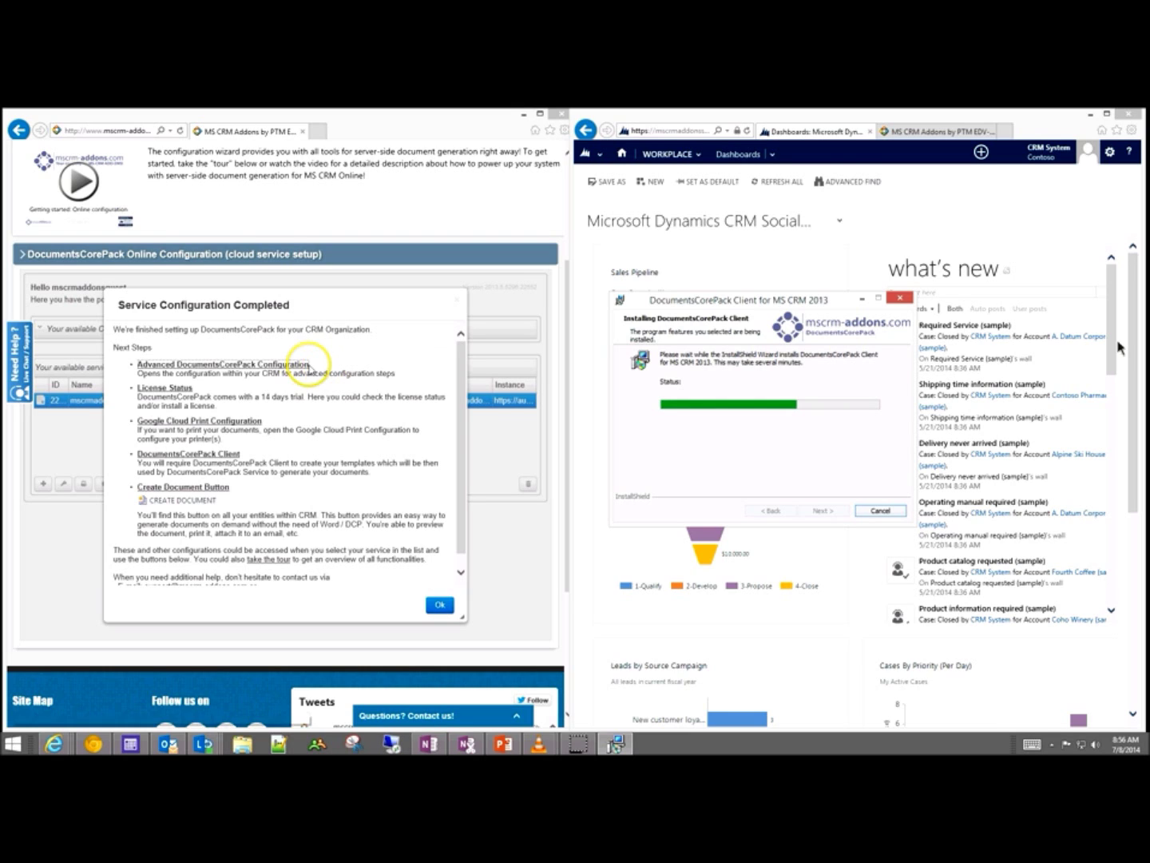
pyautogui.click(294, 366)
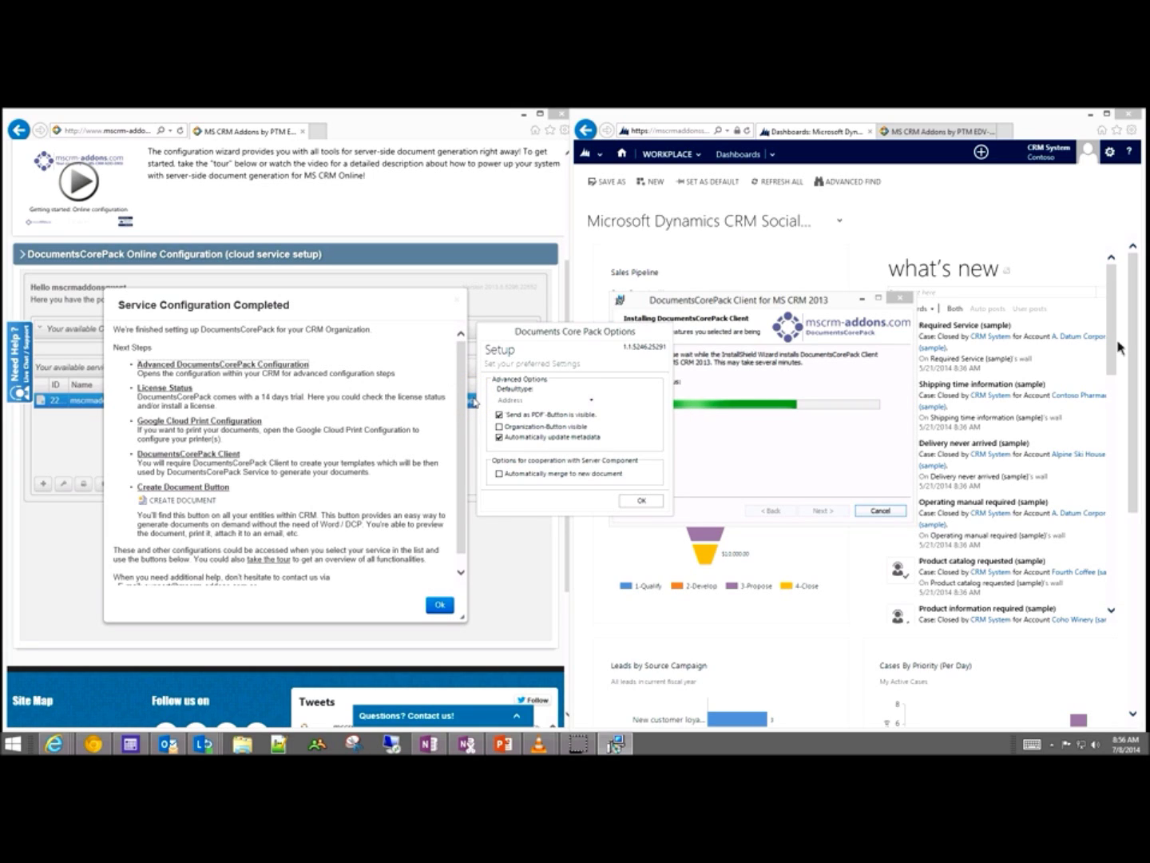
# Step: Set the client's Defaulttype to Opportunity and confirm so the installation completes
pyautogui.click(591, 400)
pyautogui.moveTo(591, 423); pyautogui.dragTo(591, 441)
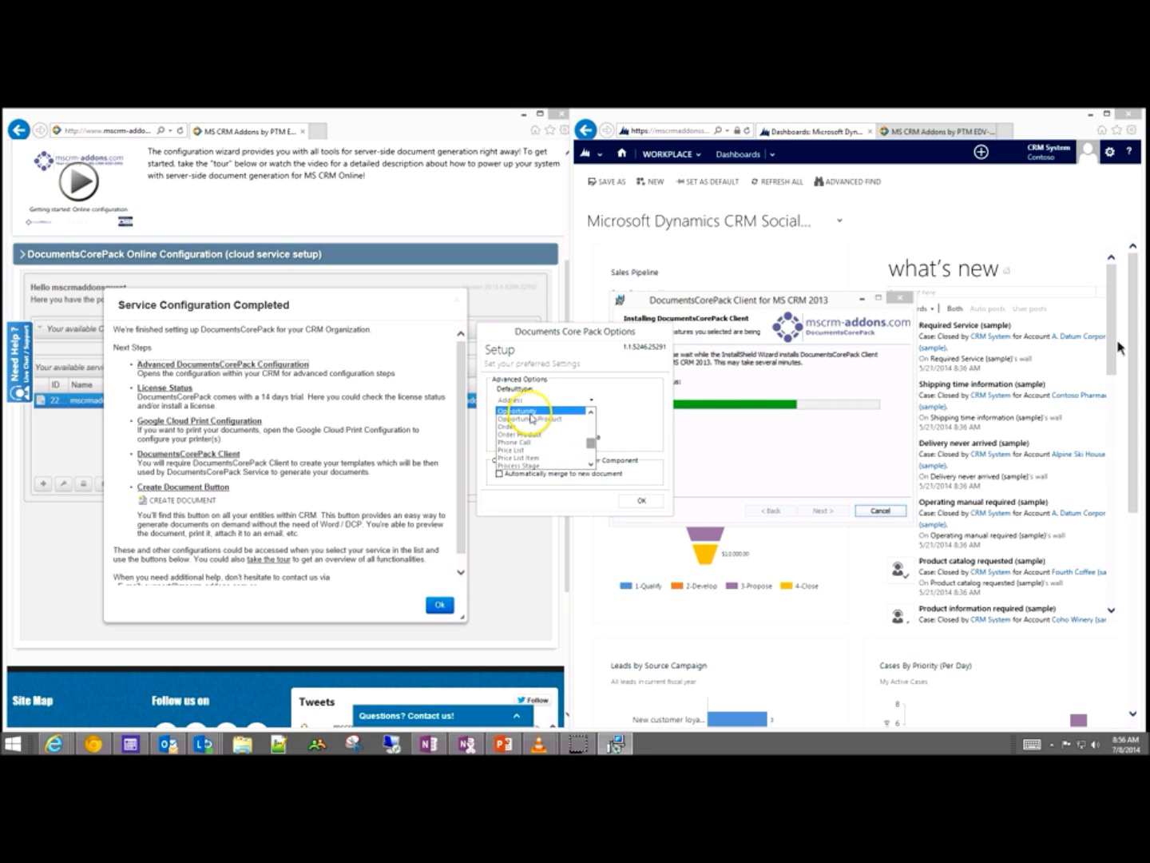
pyautogui.click(531, 412)
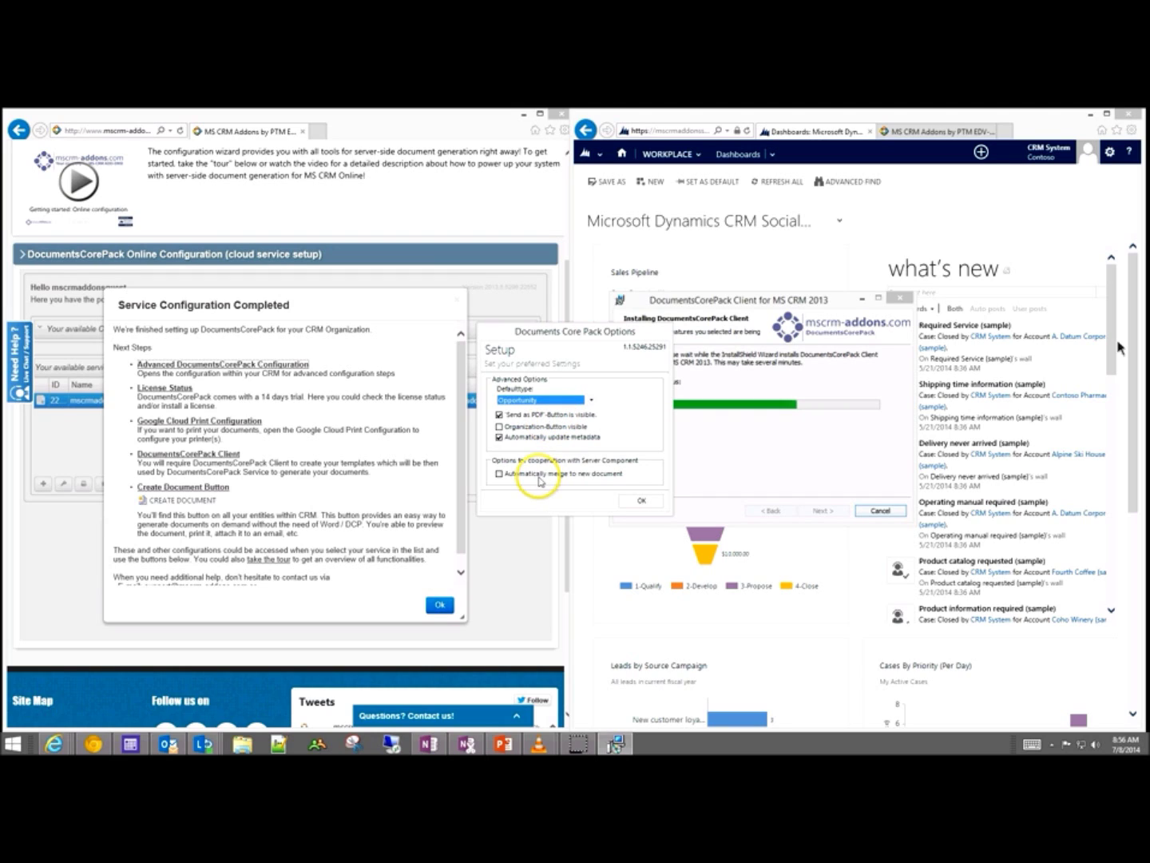
pyautogui.click(636, 500)
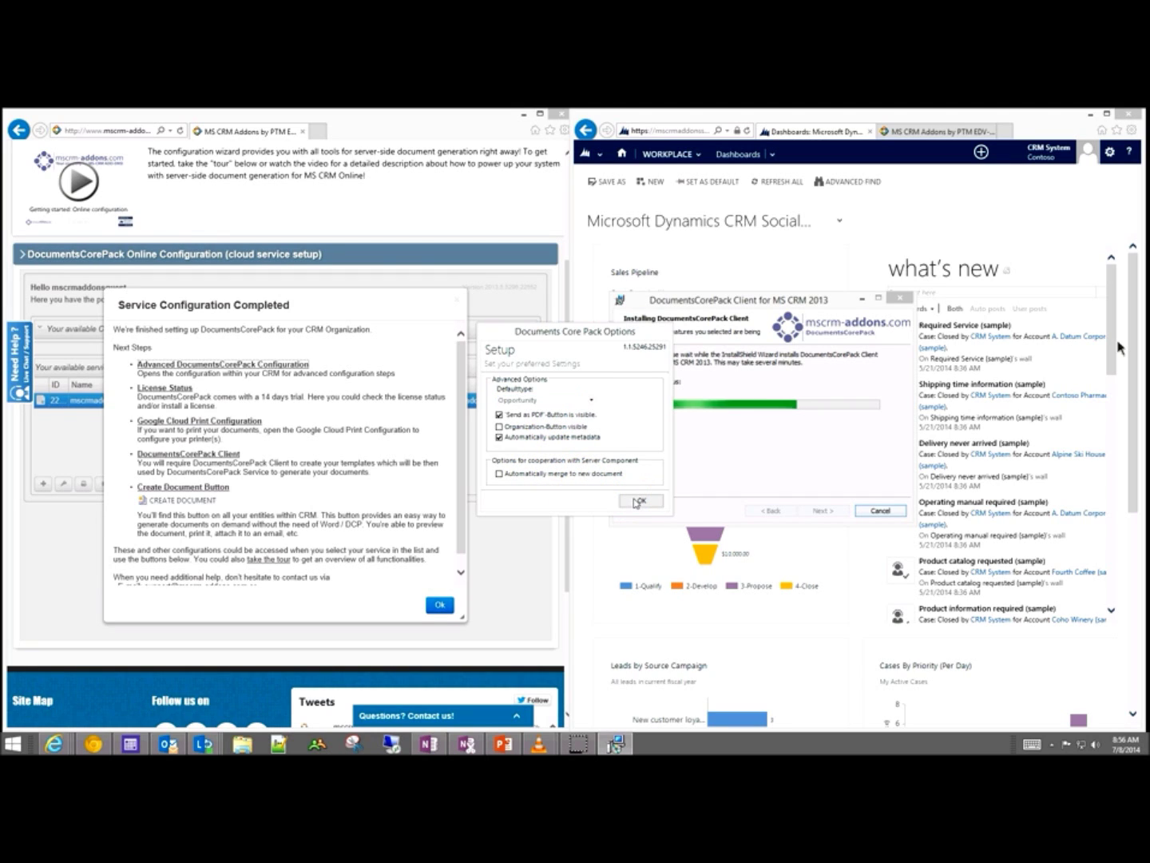
pyautogui.click(655, 474)
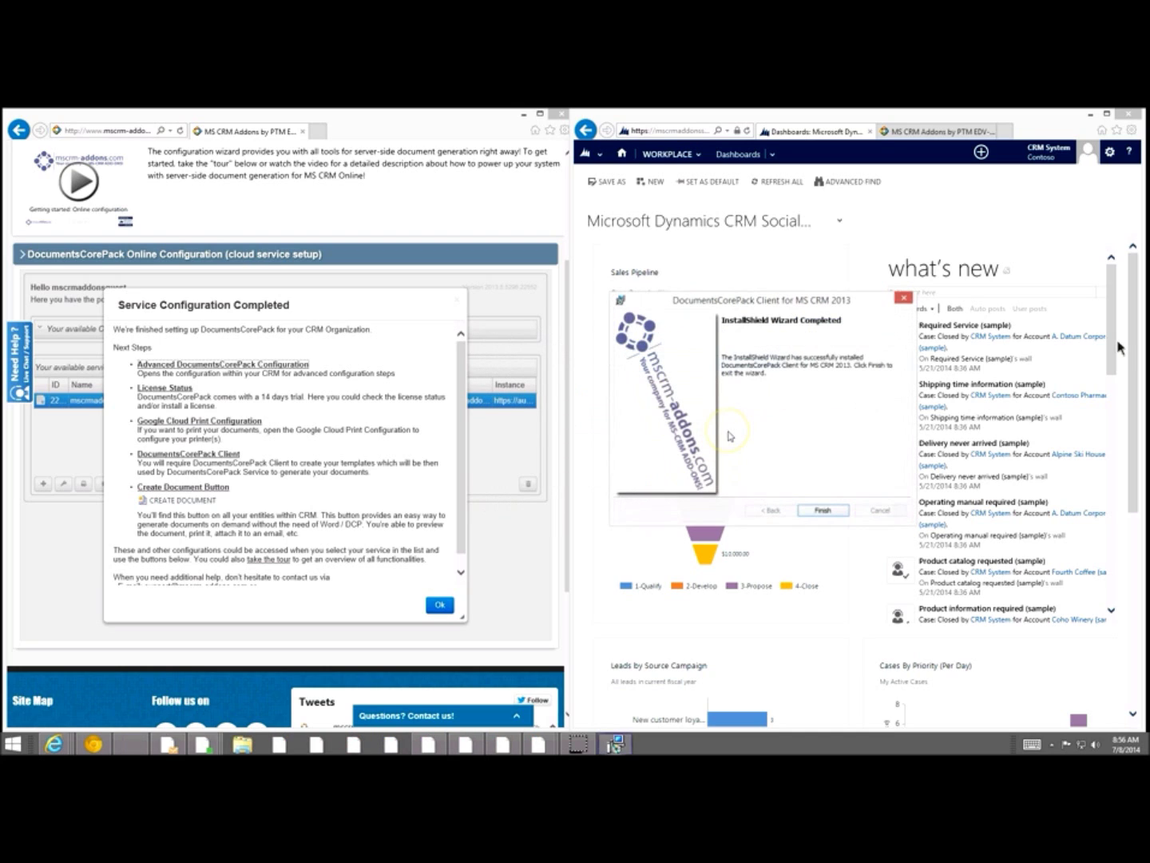
# Step: Finish the InstallShield wizard and follow the Advanced DocumentsCorePack Configuration link
pyautogui.click(823, 513)
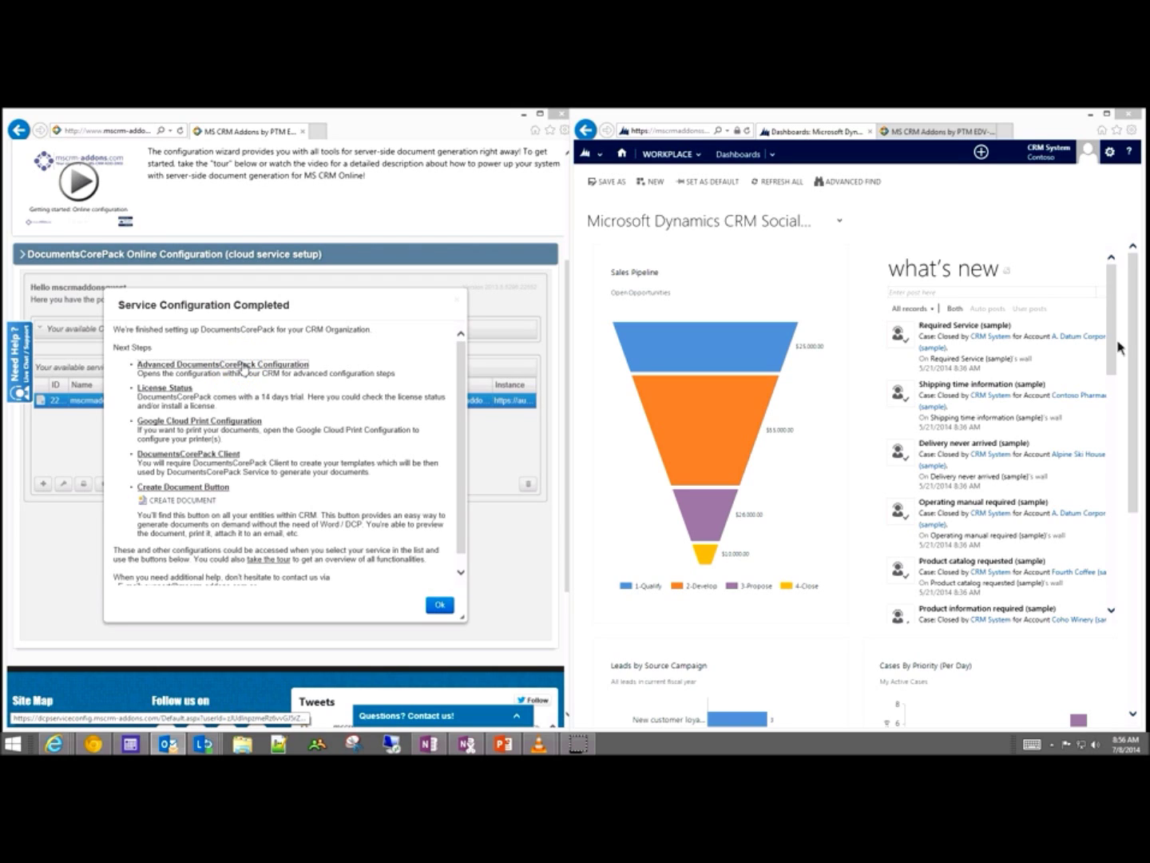
pyautogui.click(244, 366)
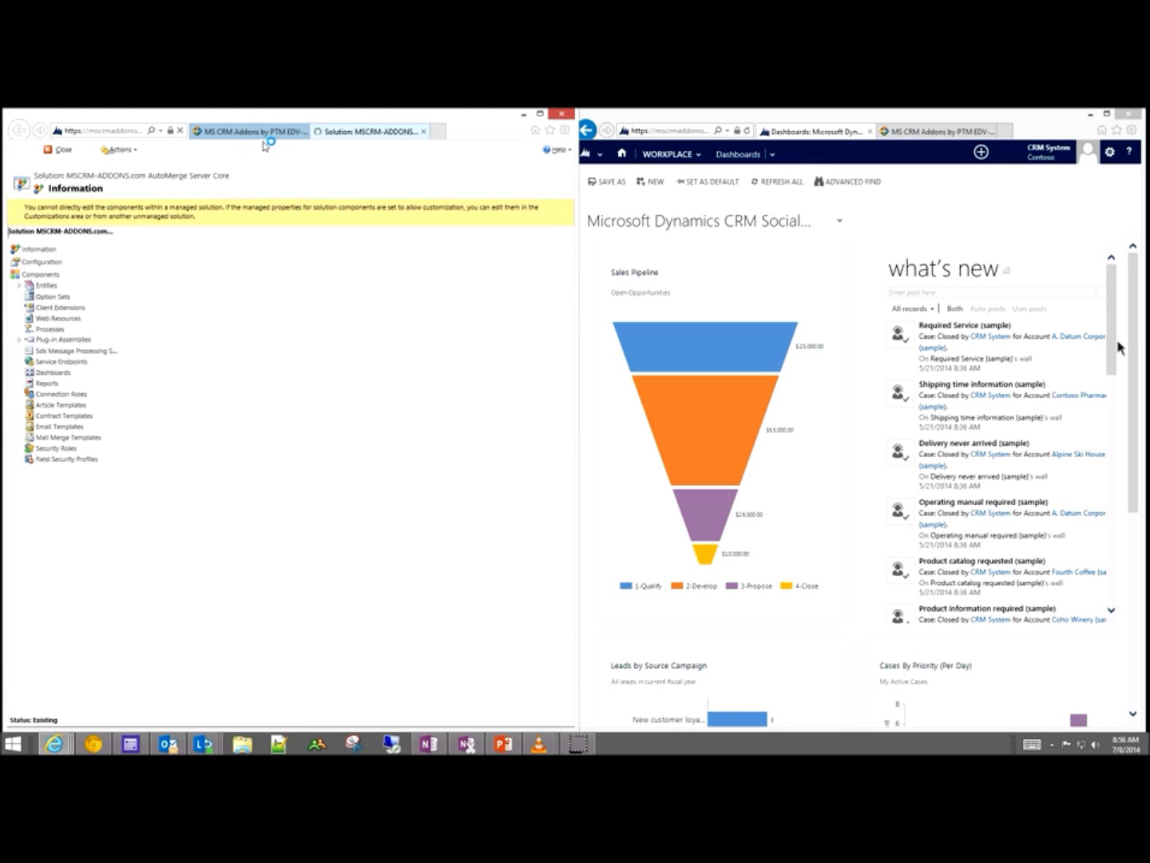
# Step: Save the AutoMerge Config settings, acknowledge the confirmation, and close the Solution tab
pyautogui.click(333, 371)
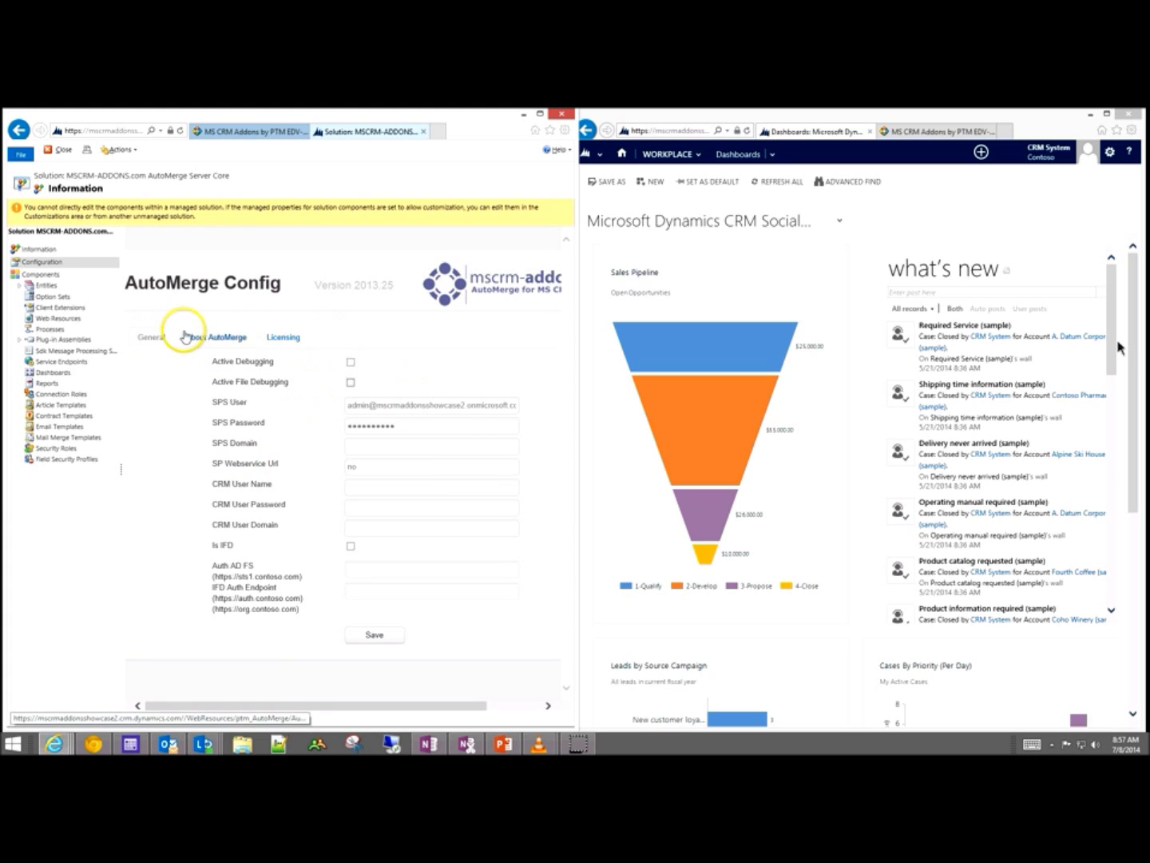
pyautogui.click(389, 644)
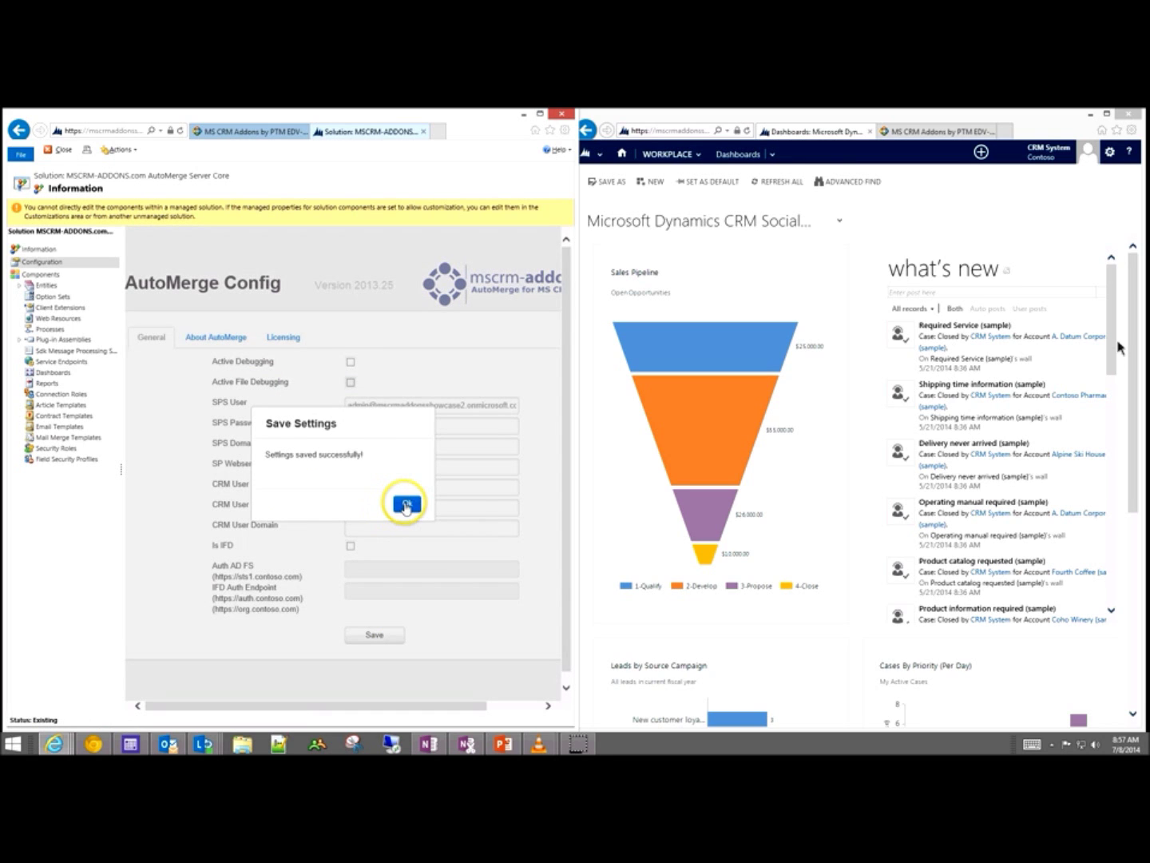
pyautogui.click(406, 503)
pyautogui.click(426, 132)
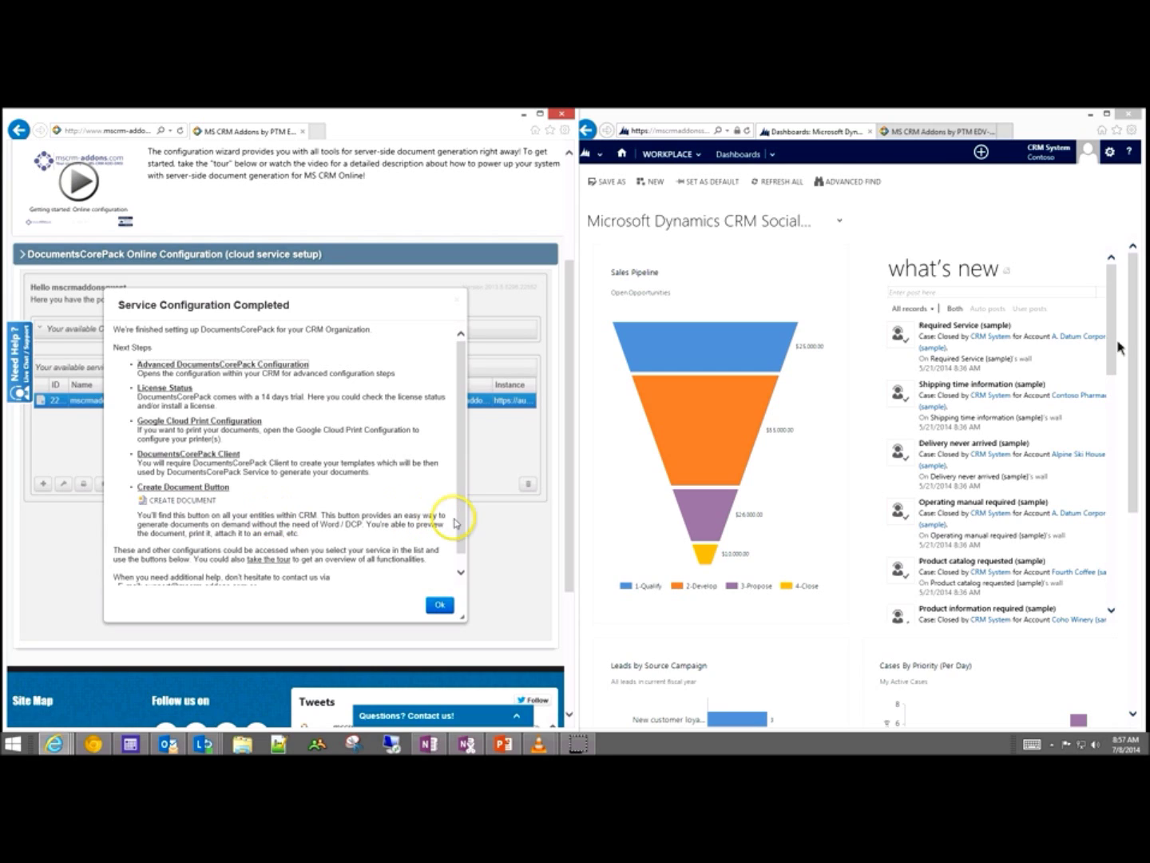
# Step: Scroll to the end of the Service Configuration Completed summary and close it with Ok
pyautogui.click(461, 571)
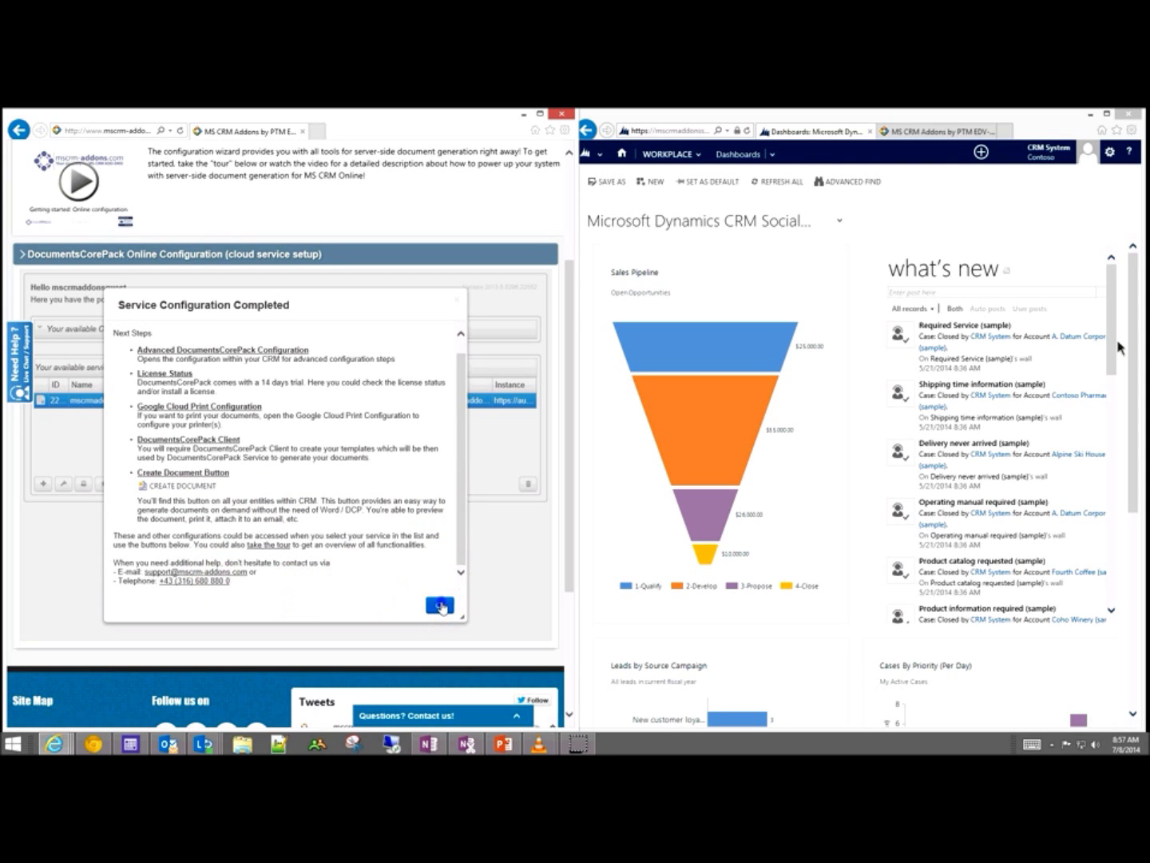
pyautogui.click(440, 605)
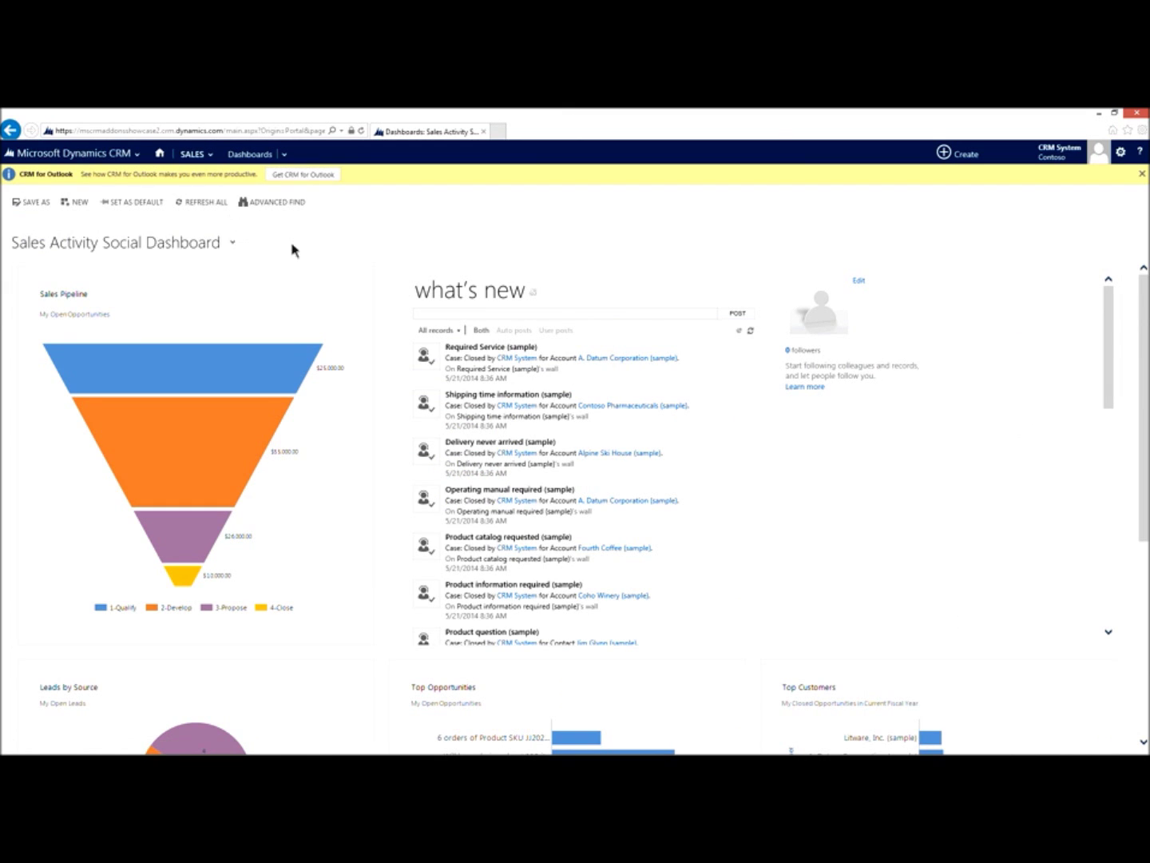
# Step: Go to Sales > Accounts, open A. Datum Corporation (sample), and show its overflow commands
pyautogui.click(88, 153)
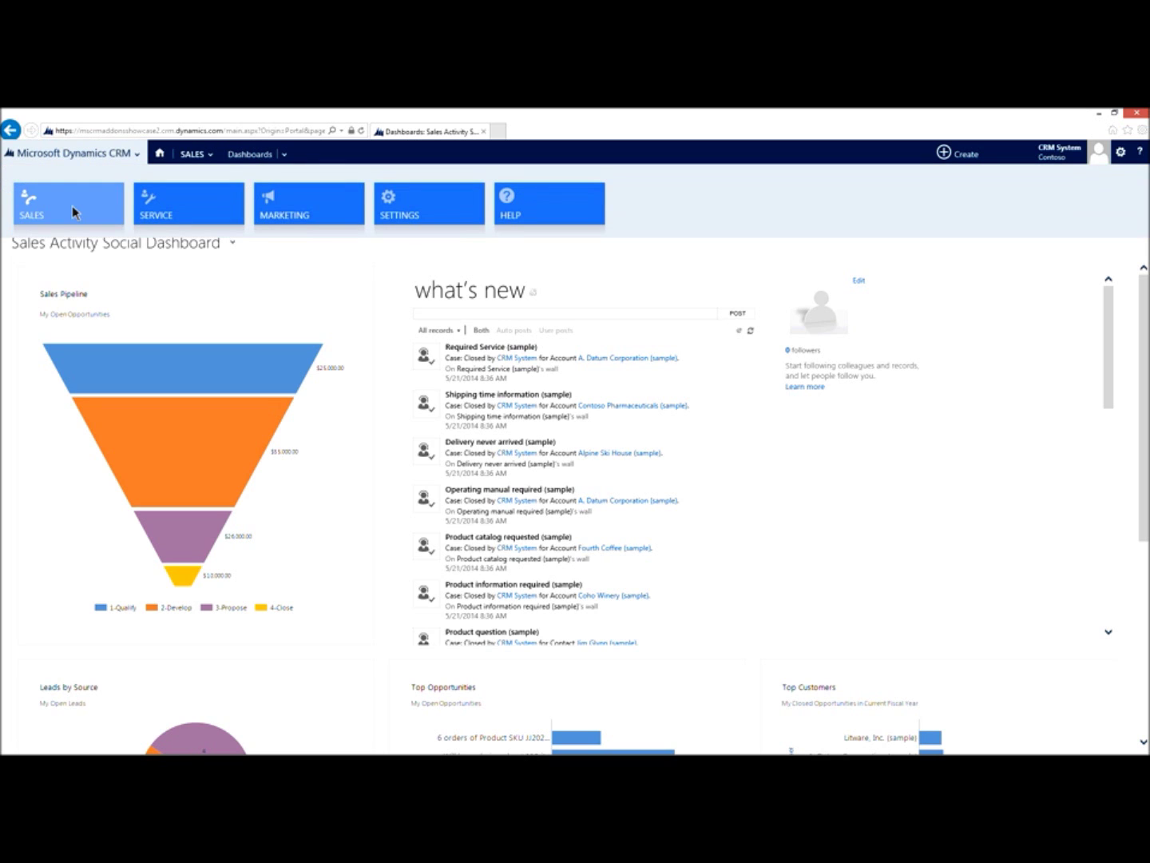
pyautogui.click(72, 206)
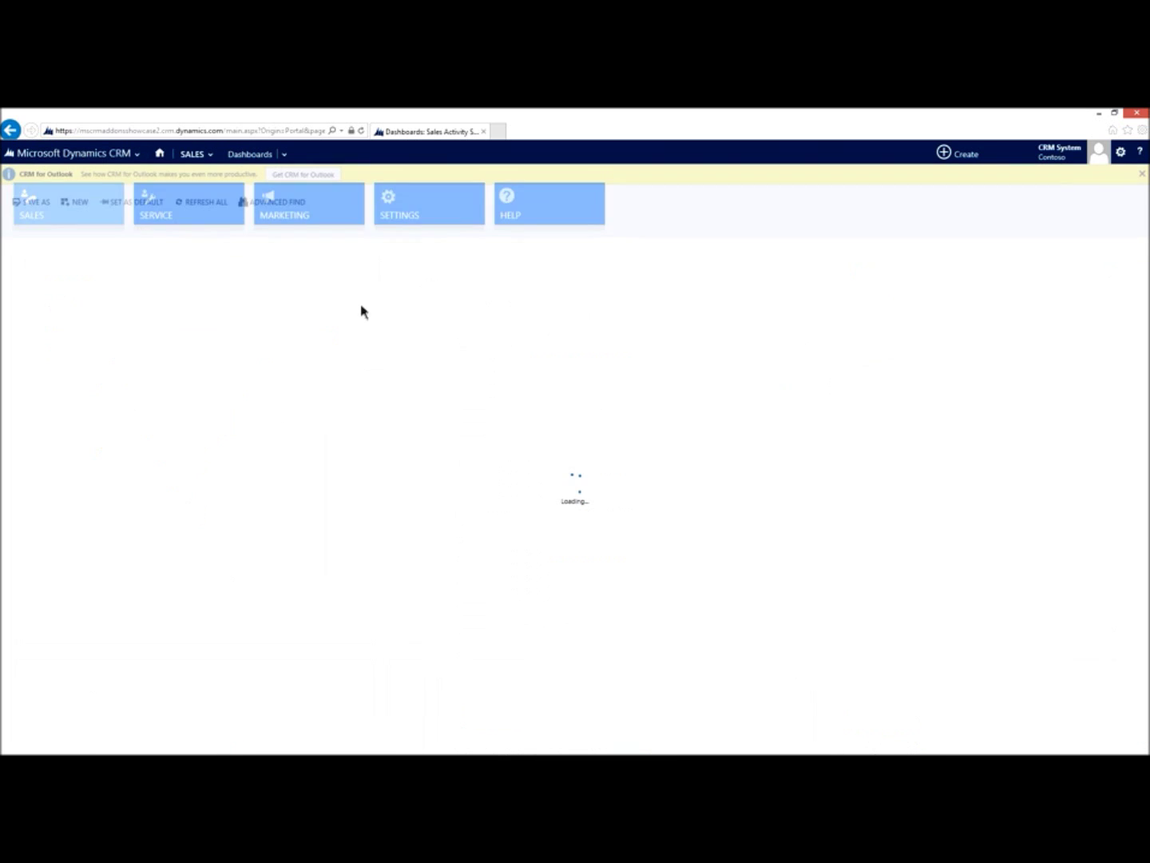
pyautogui.click(198, 156)
pyautogui.click(412, 209)
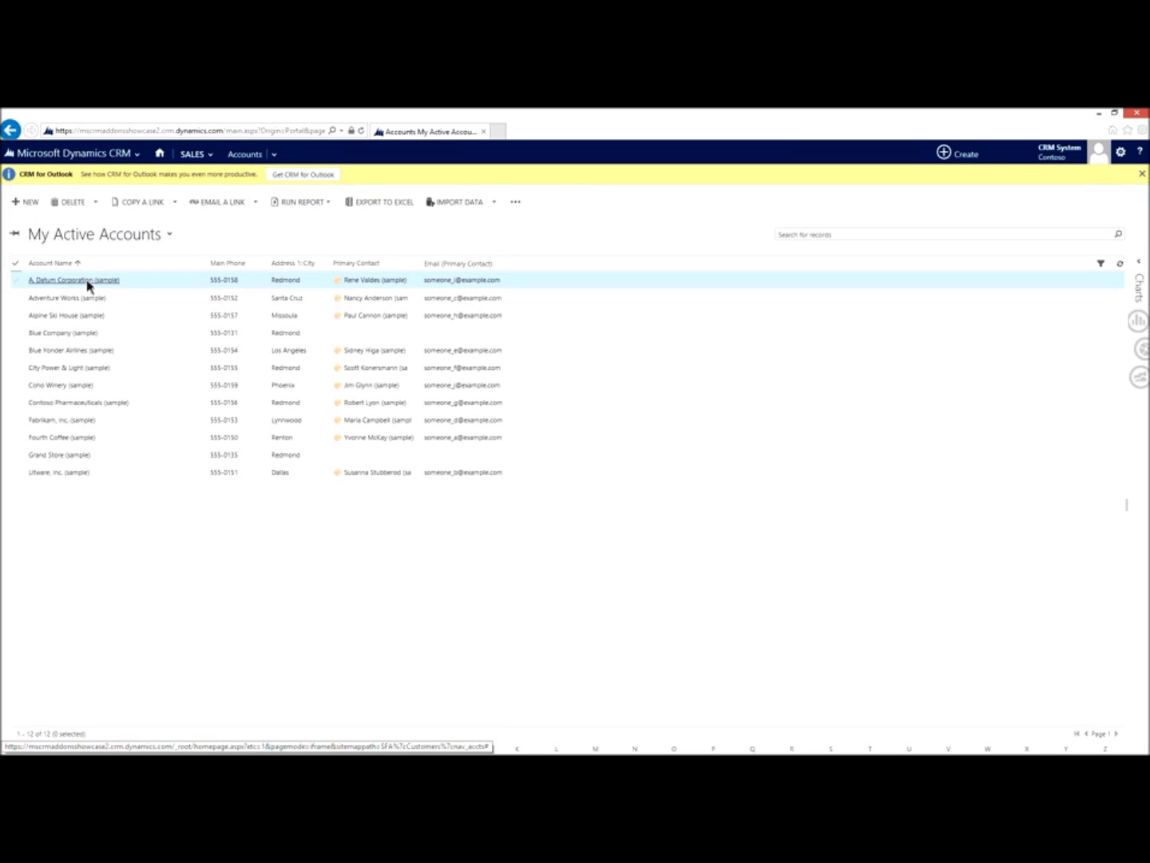
pyautogui.click(87, 281)
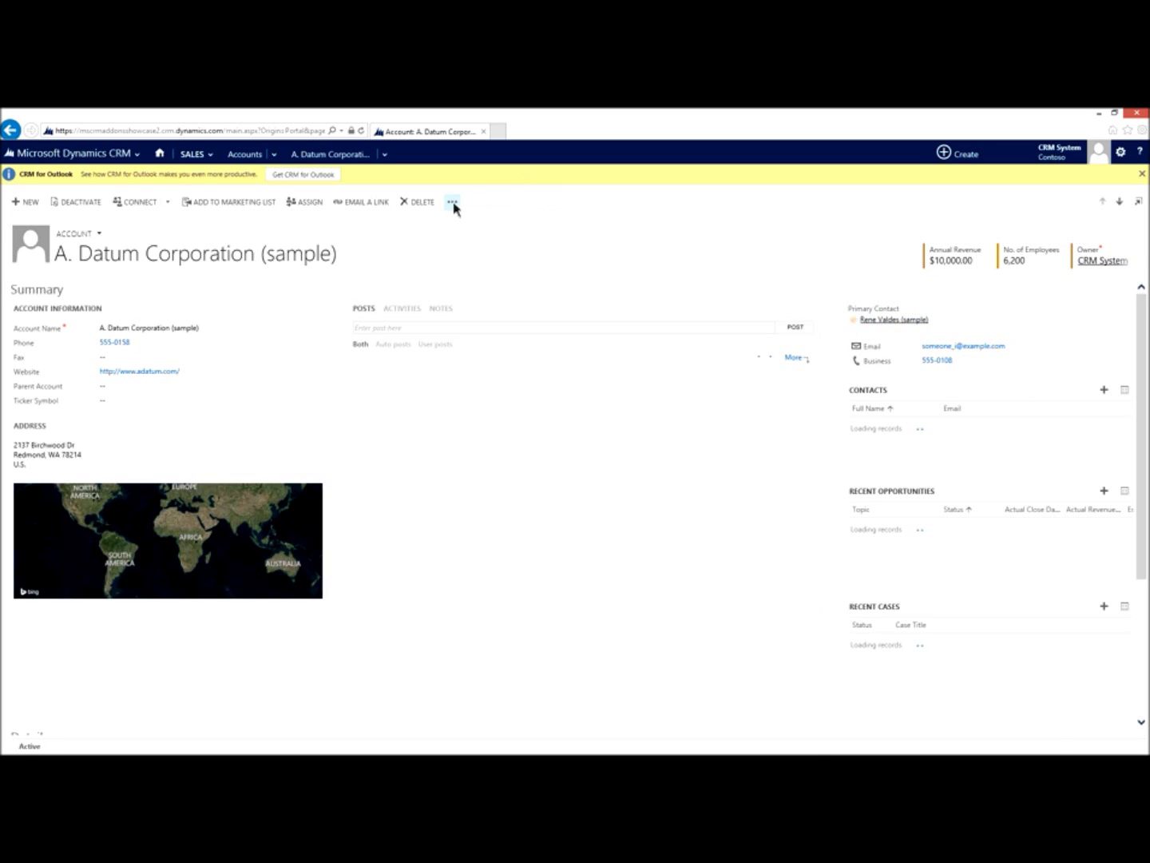
pyautogui.click(453, 203)
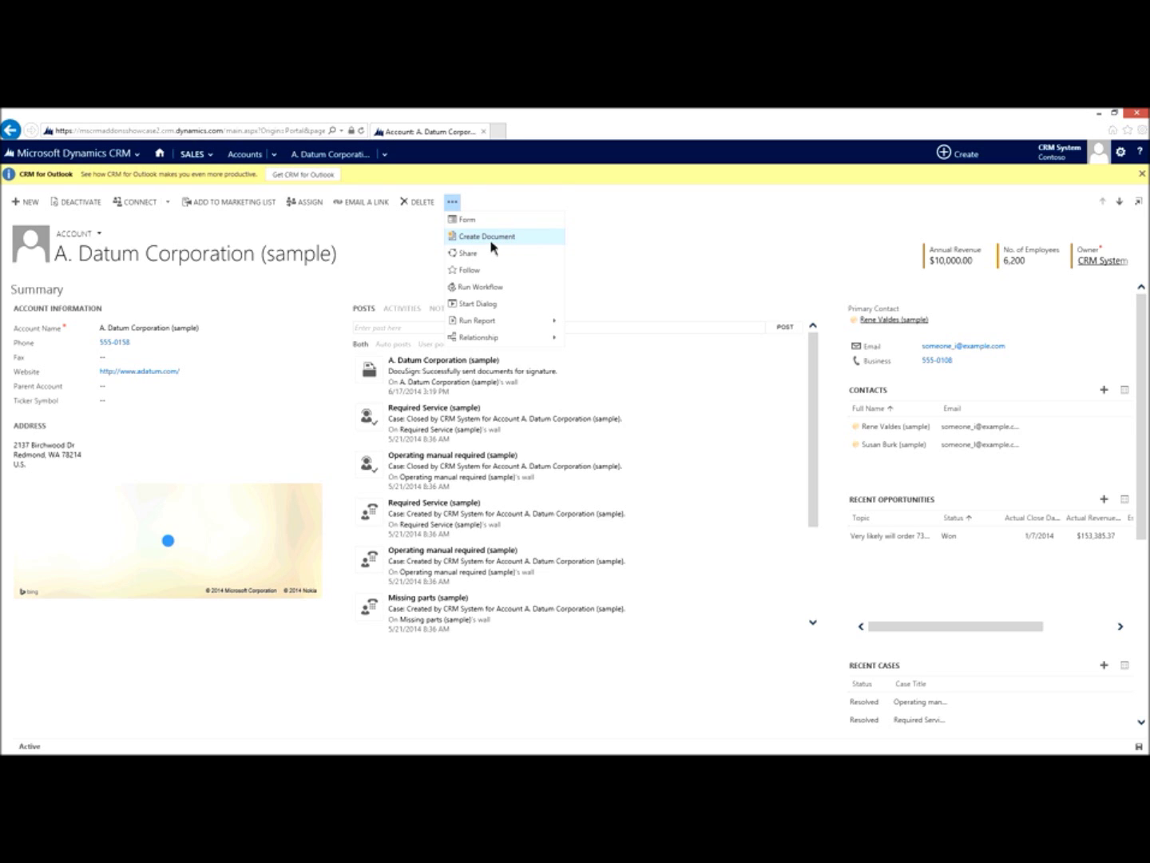
# Step: Launch Create Document for the account and pick the Account Reconnect.docx template
pyautogui.click(491, 240)
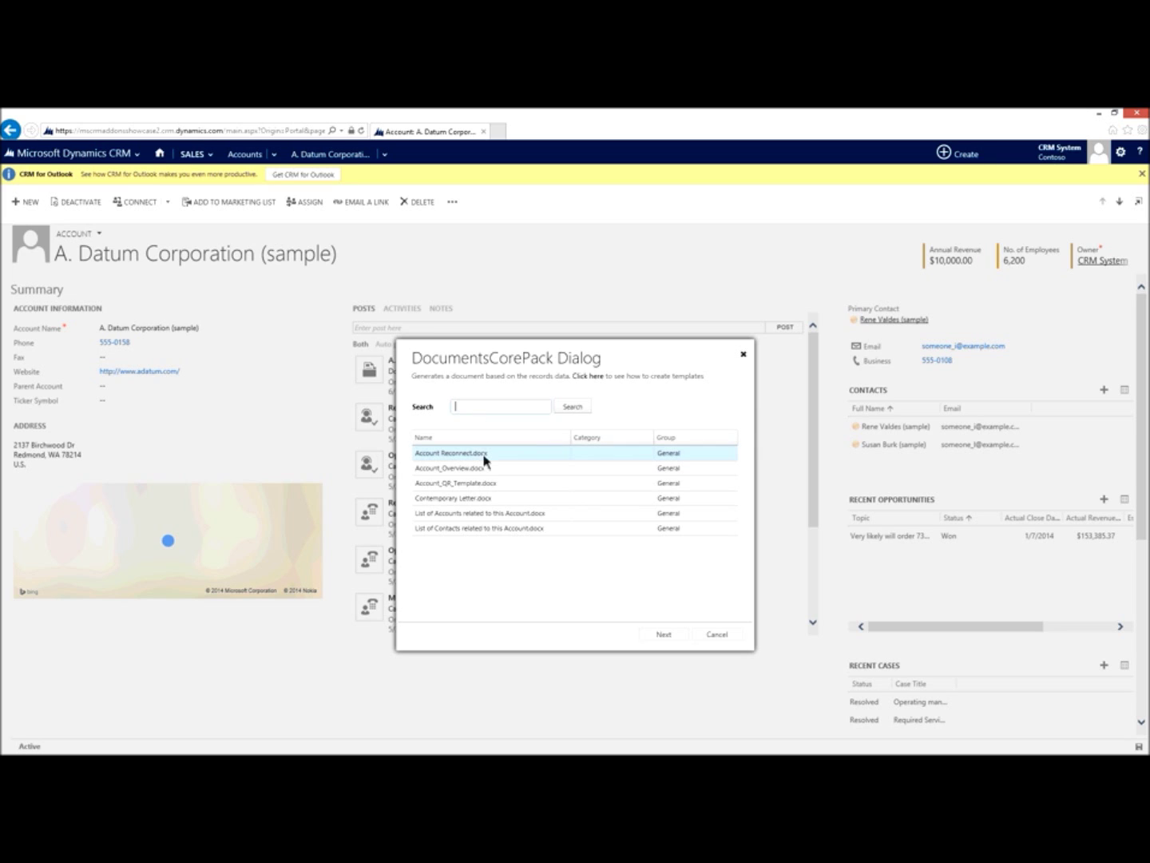
pyautogui.click(503, 453)
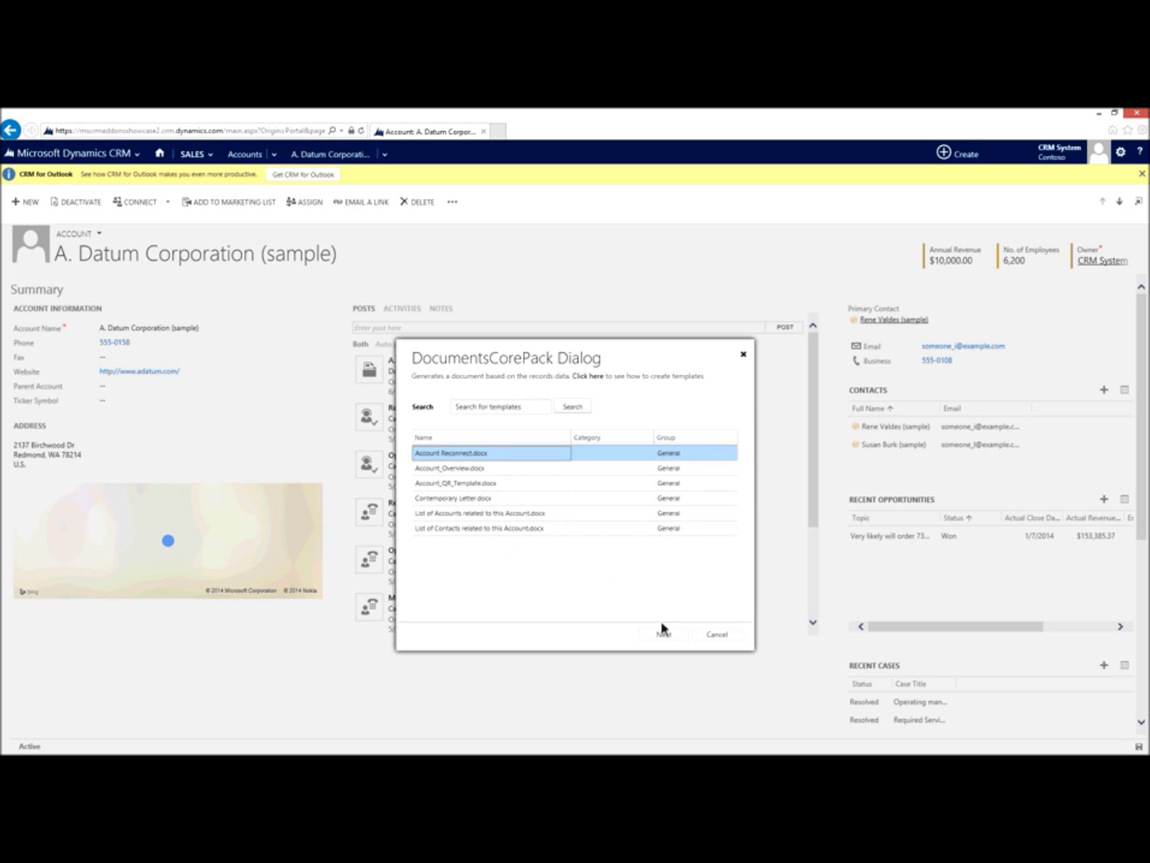
# Step: Keep the output as an email attachment in PDF format
pyautogui.click(666, 635)
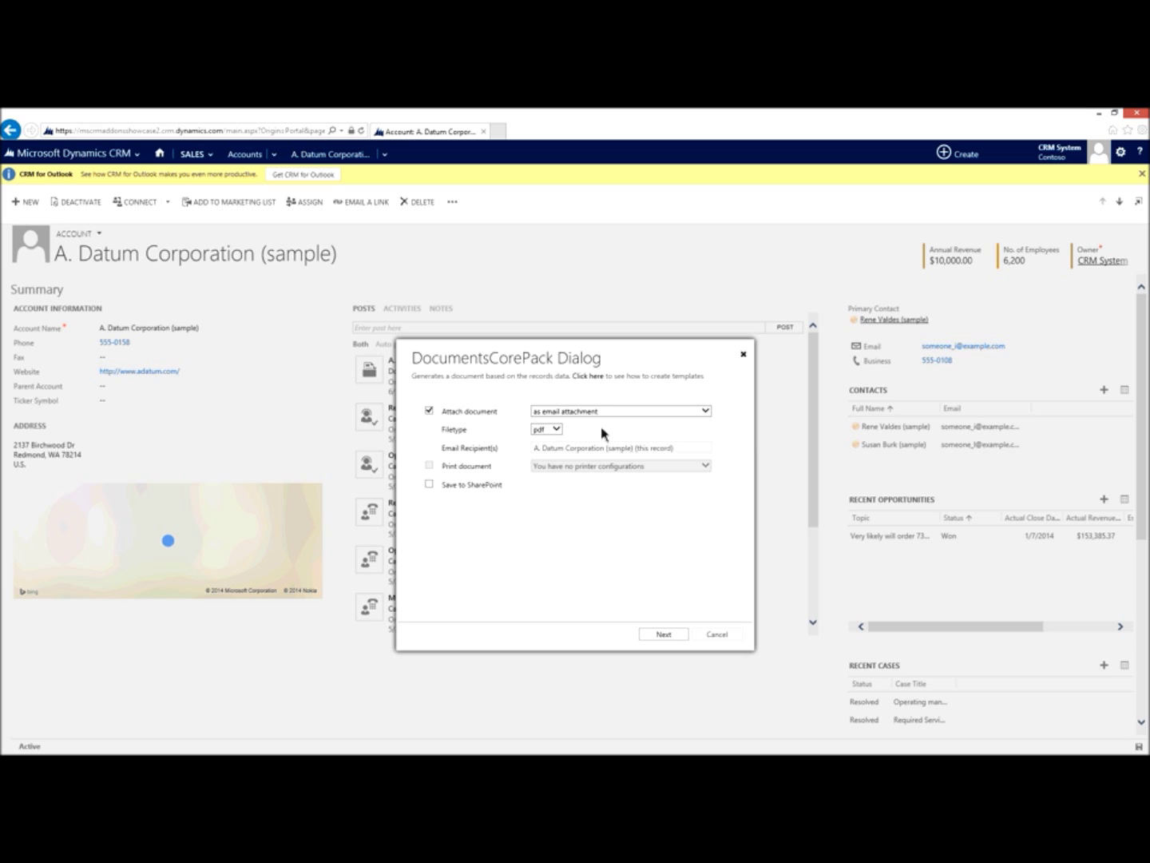
pyautogui.click(706, 412)
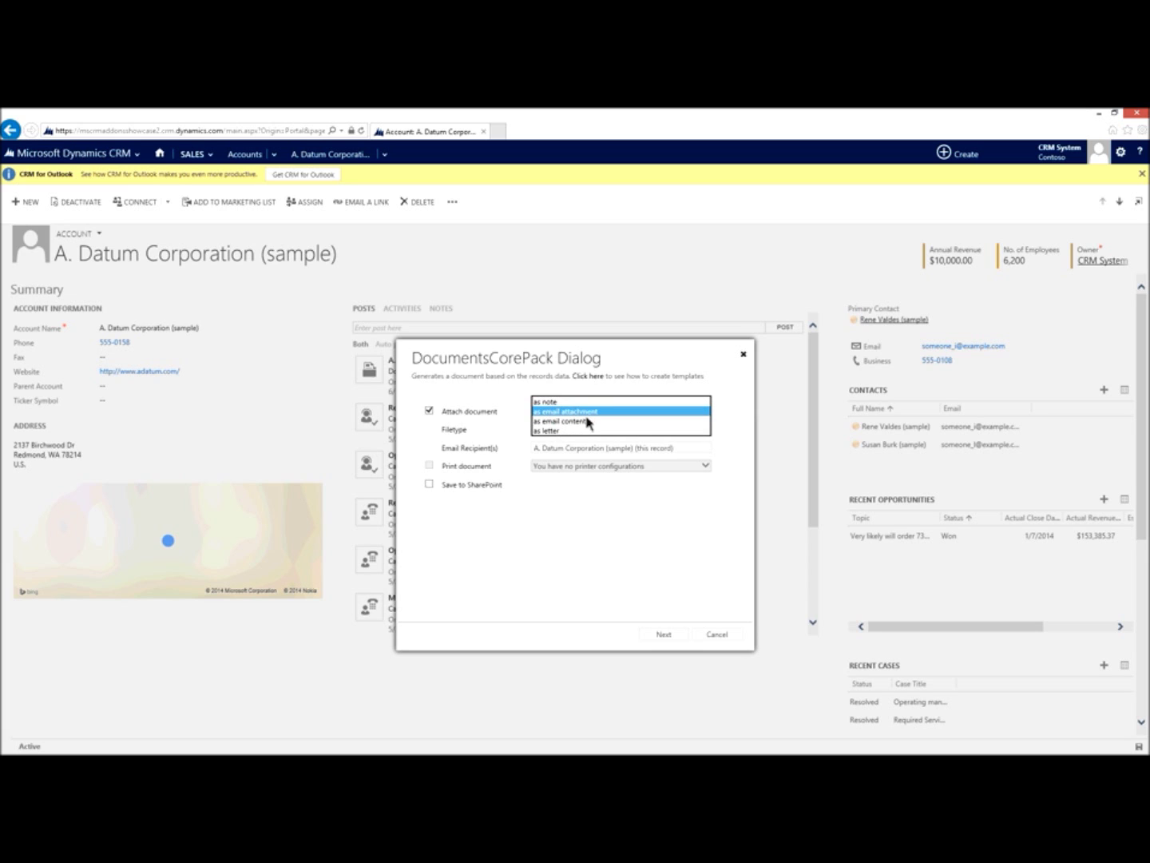
pyautogui.click(543, 410)
pyautogui.click(557, 431)
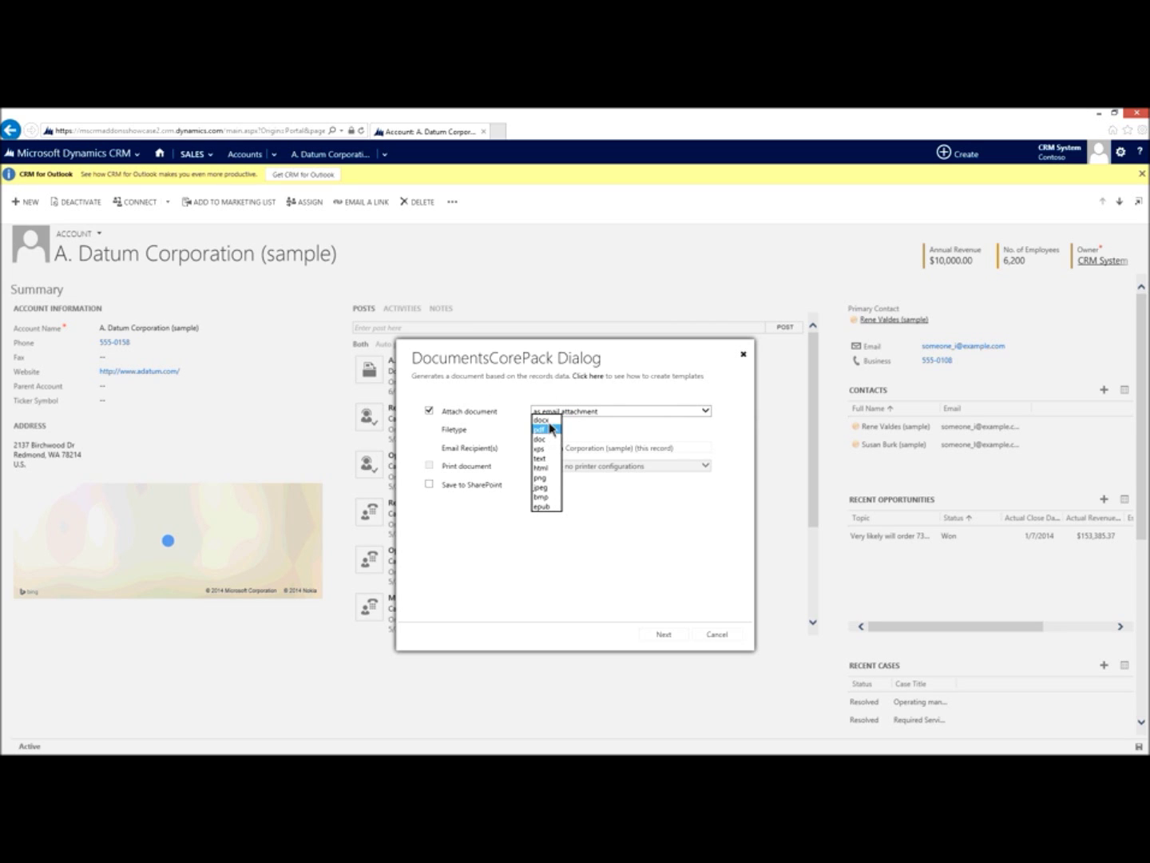
pyautogui.click(550, 429)
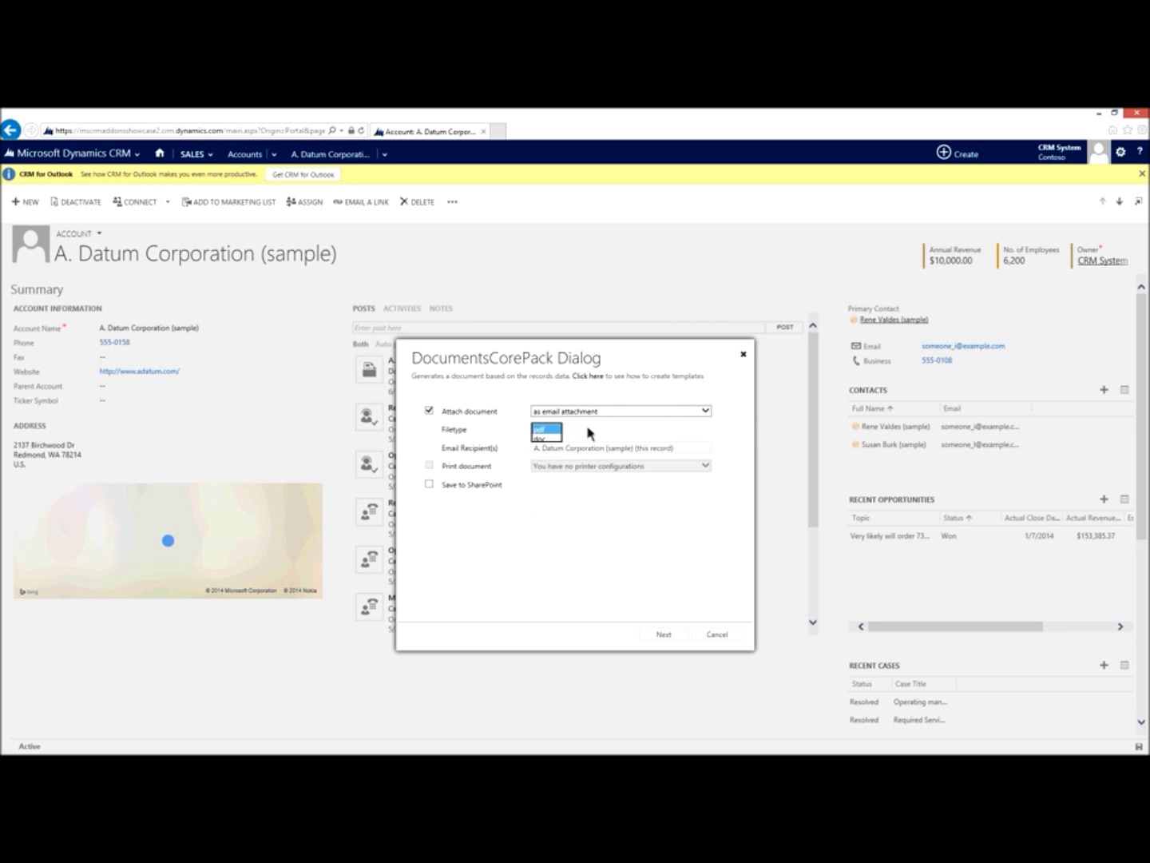
# Step: Address the email to the primary contact instead of the account and generate the PDF
pyautogui.click(689, 451)
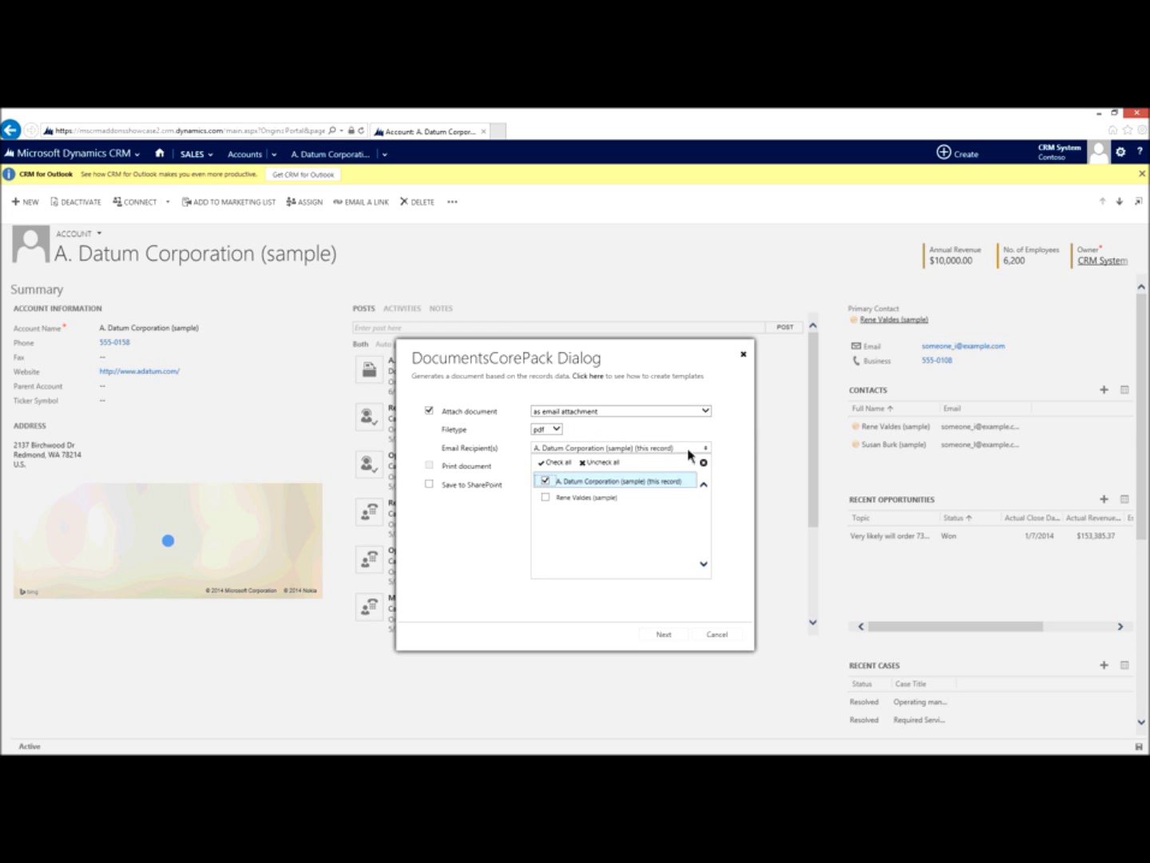
pyautogui.click(546, 482)
pyautogui.click(546, 498)
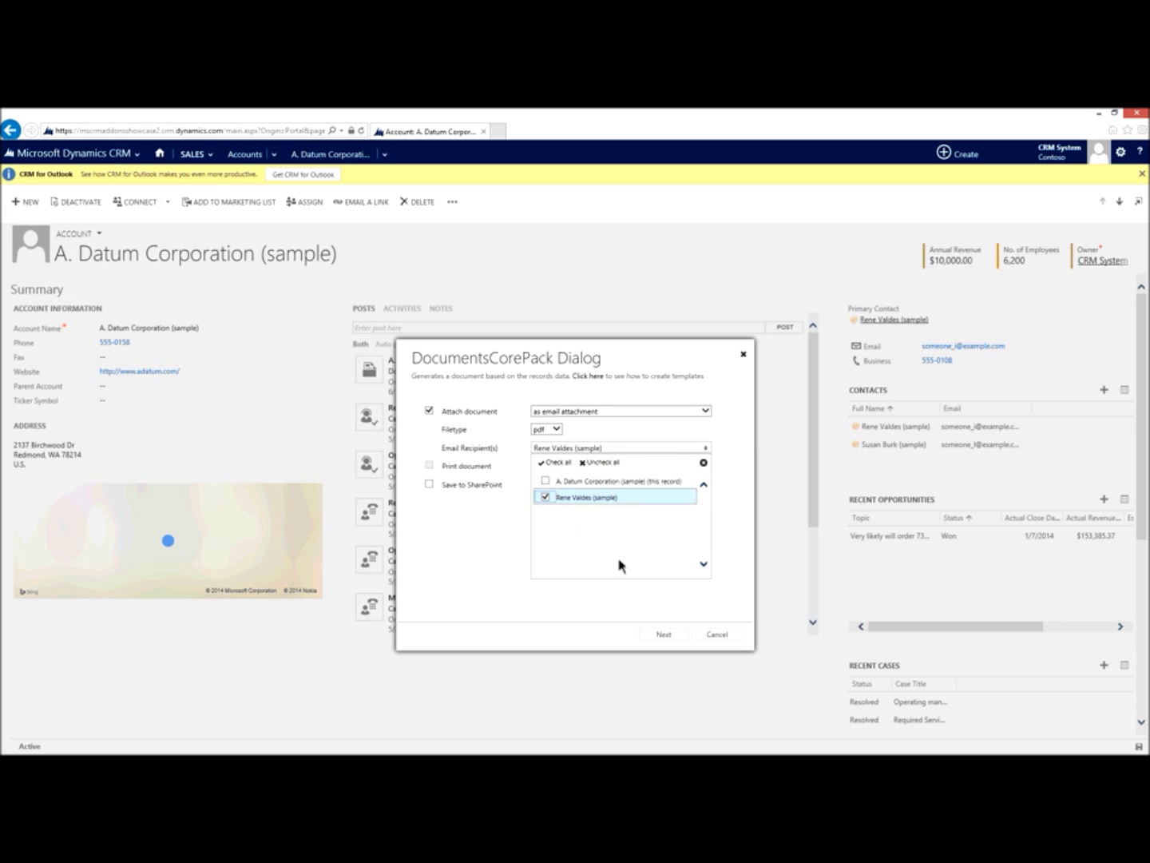
pyautogui.click(470, 526)
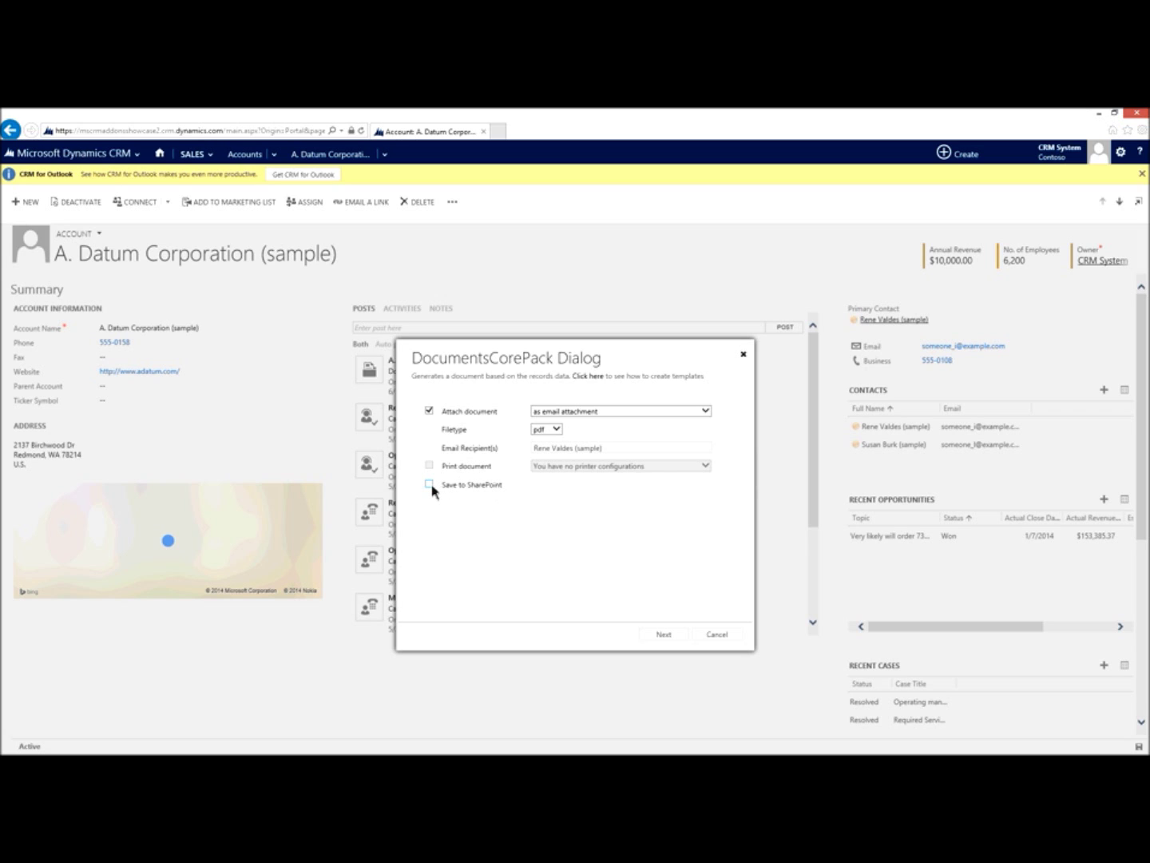
pyautogui.click(662, 635)
# Step: Generate the A. Datum reconnect letter as a PDF and open it in Reader
pyautogui.click(673, 636)
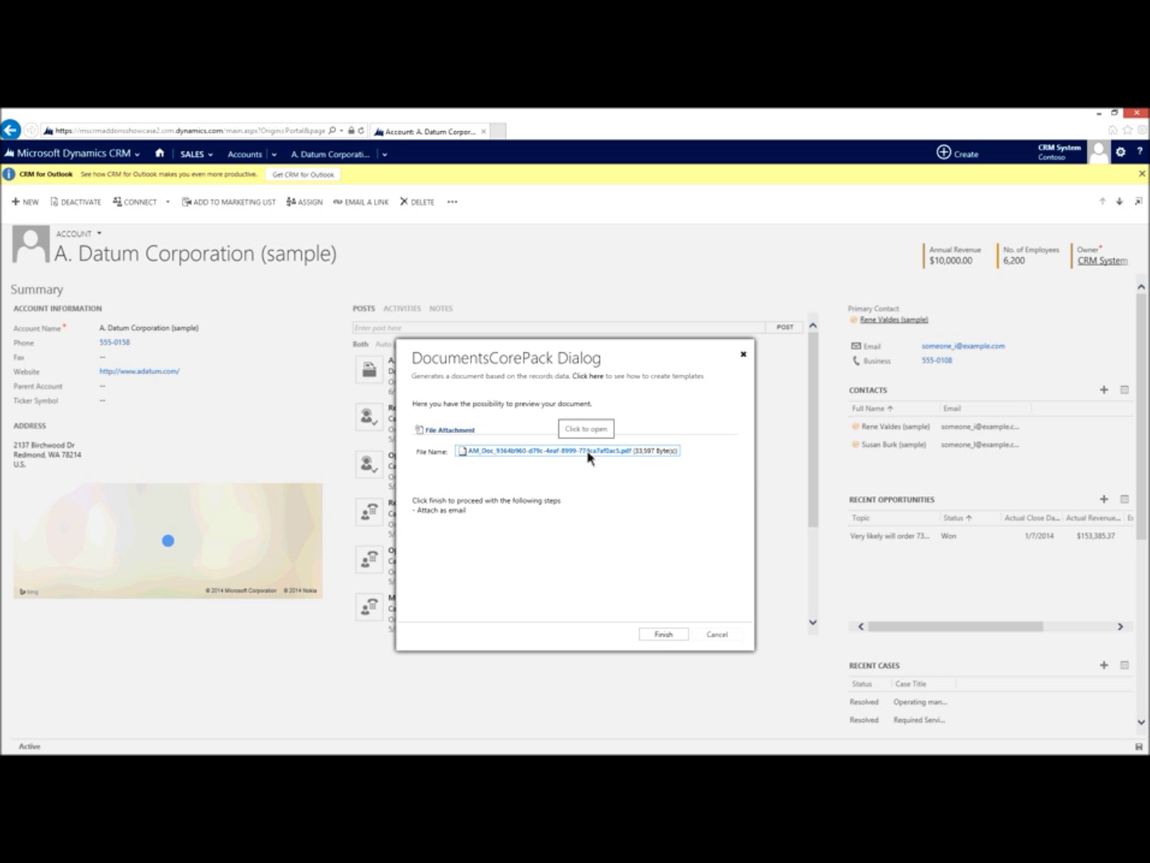
pyautogui.click(525, 454)
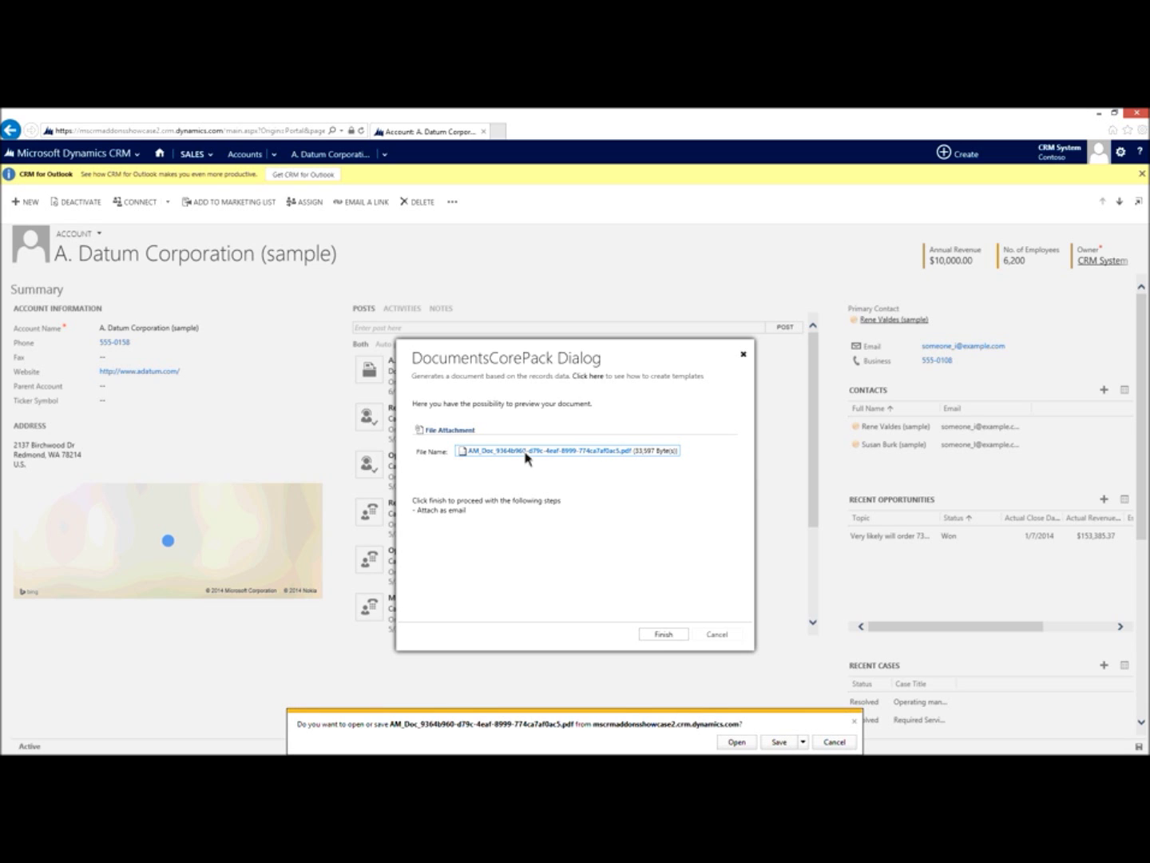
pyautogui.click(736, 742)
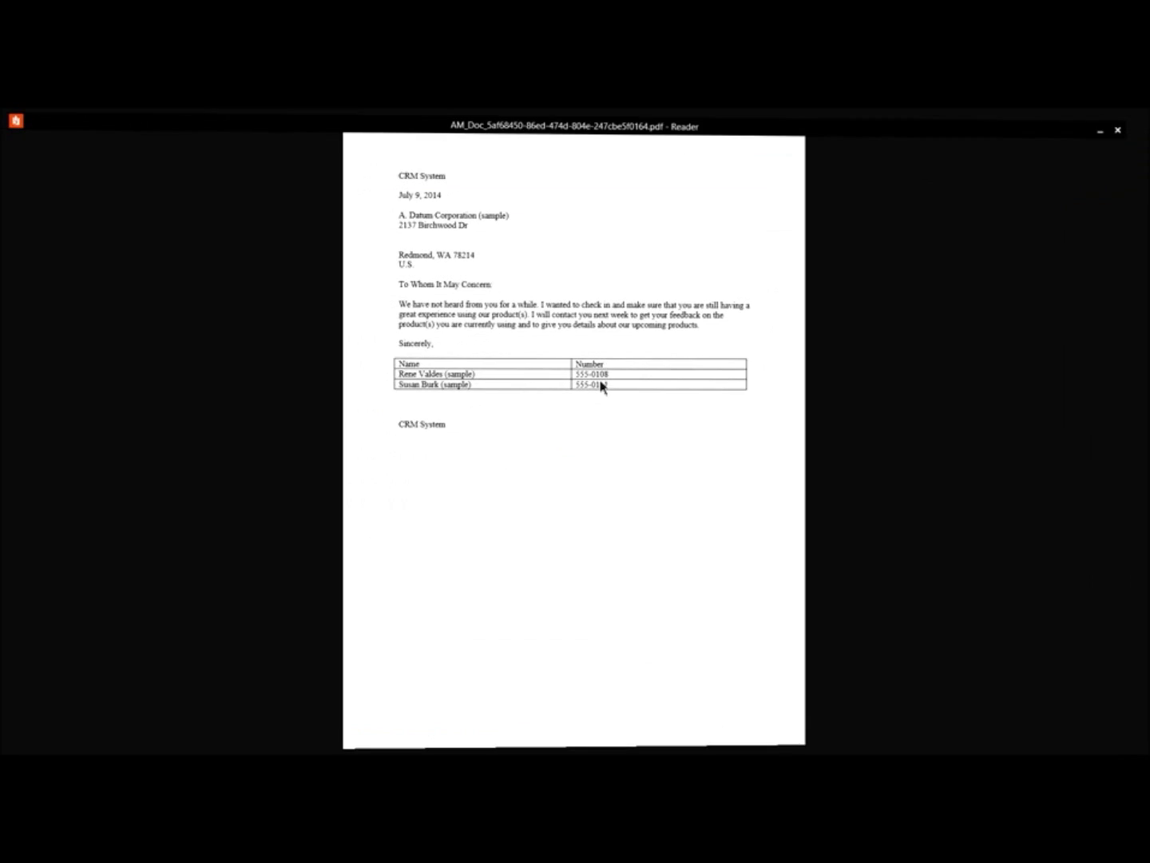
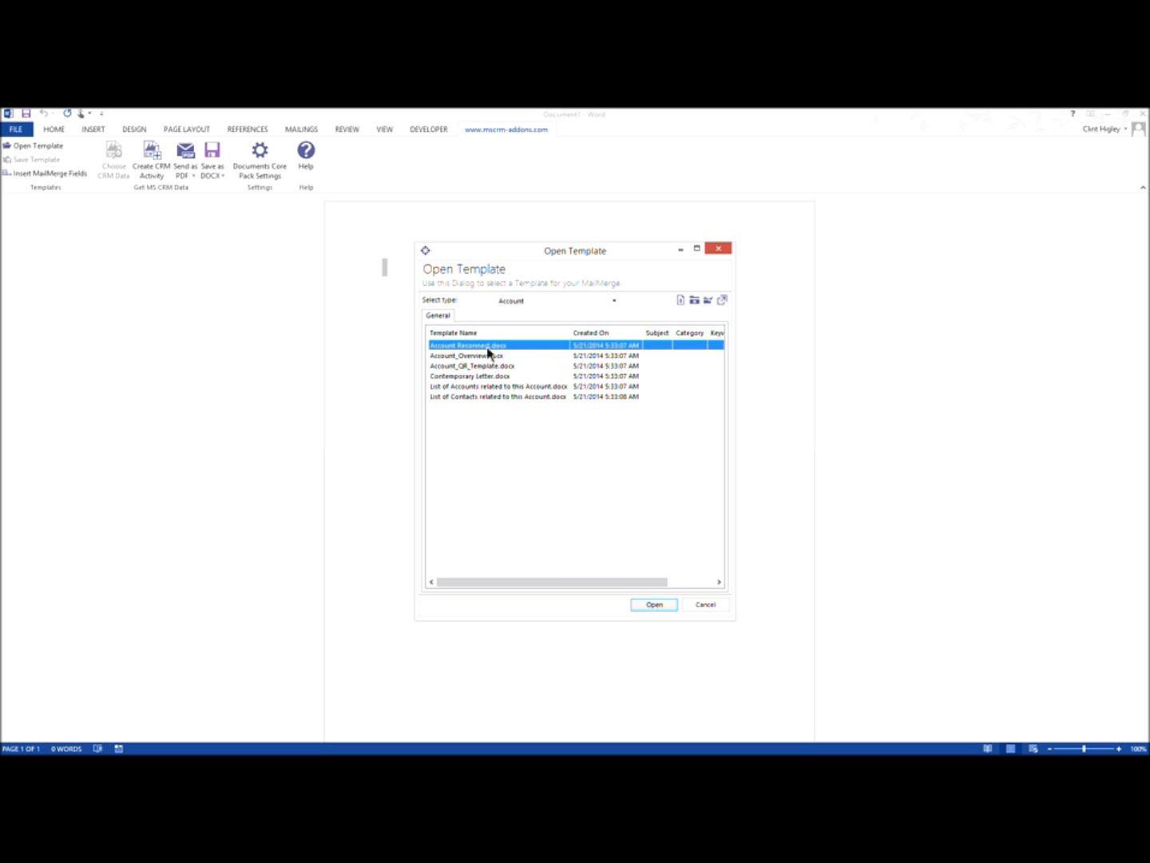
# Step: Open the Account Reconnect template and show the DocumentsCorePack Account merge-field pane
pyautogui.click(654, 605)
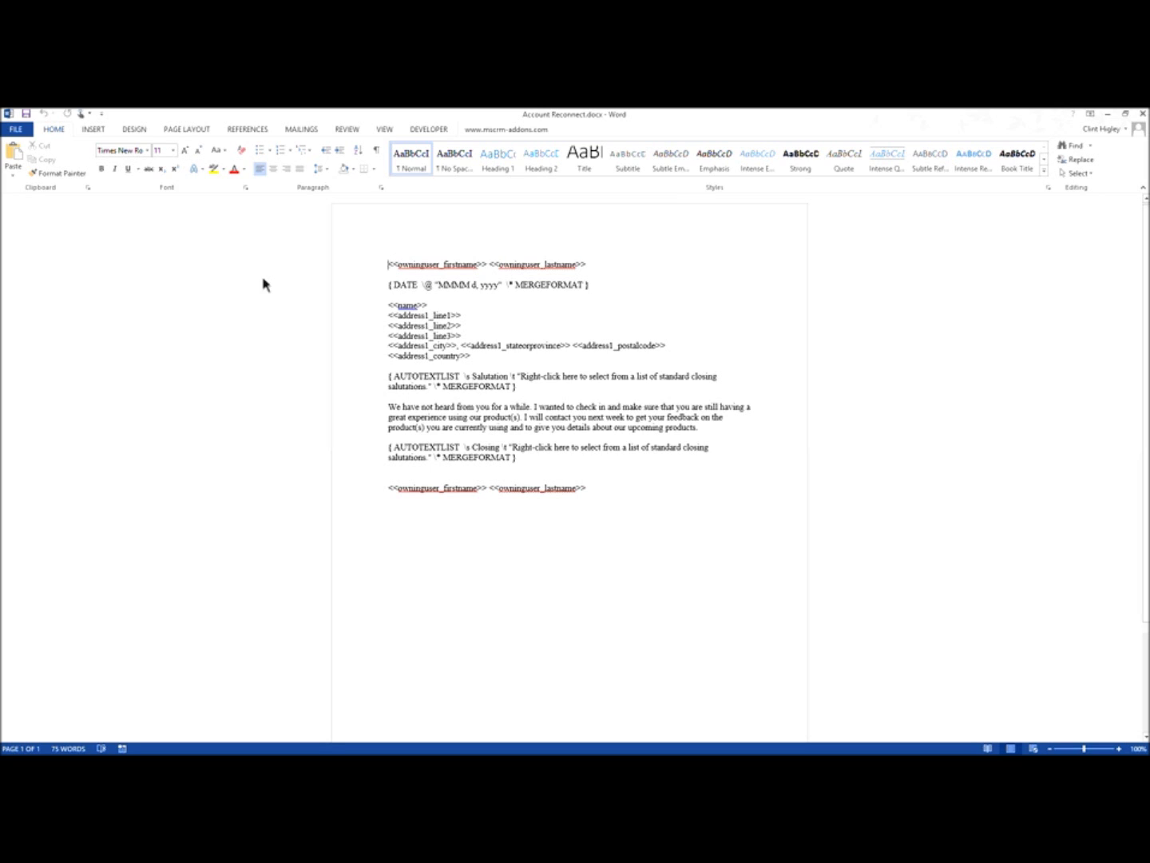
pyautogui.click(517, 131)
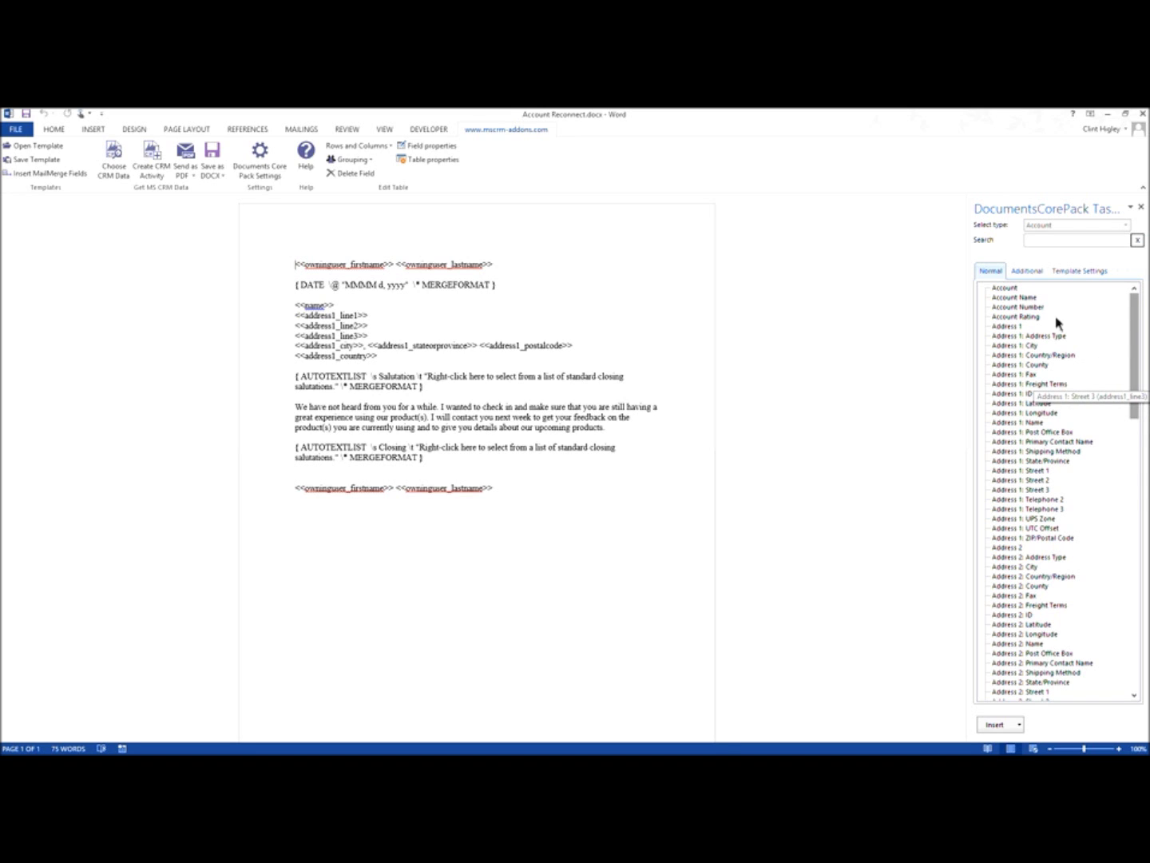
# Step: Insert an empty line just above the closing signature of the letter
pyautogui.moveTo(1138, 384); pyautogui.dragTo(1103, 655)
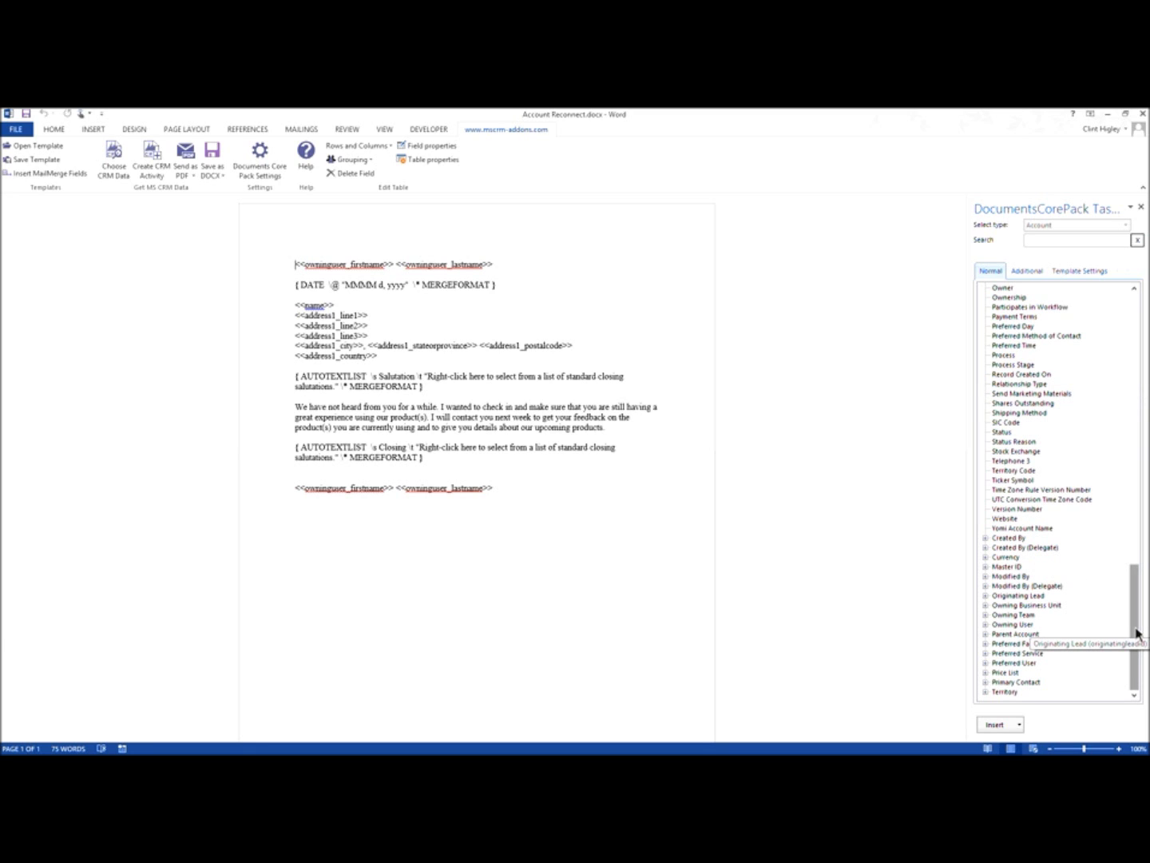
pyautogui.moveTo(1138, 605); pyautogui.dragTo(1061, 266)
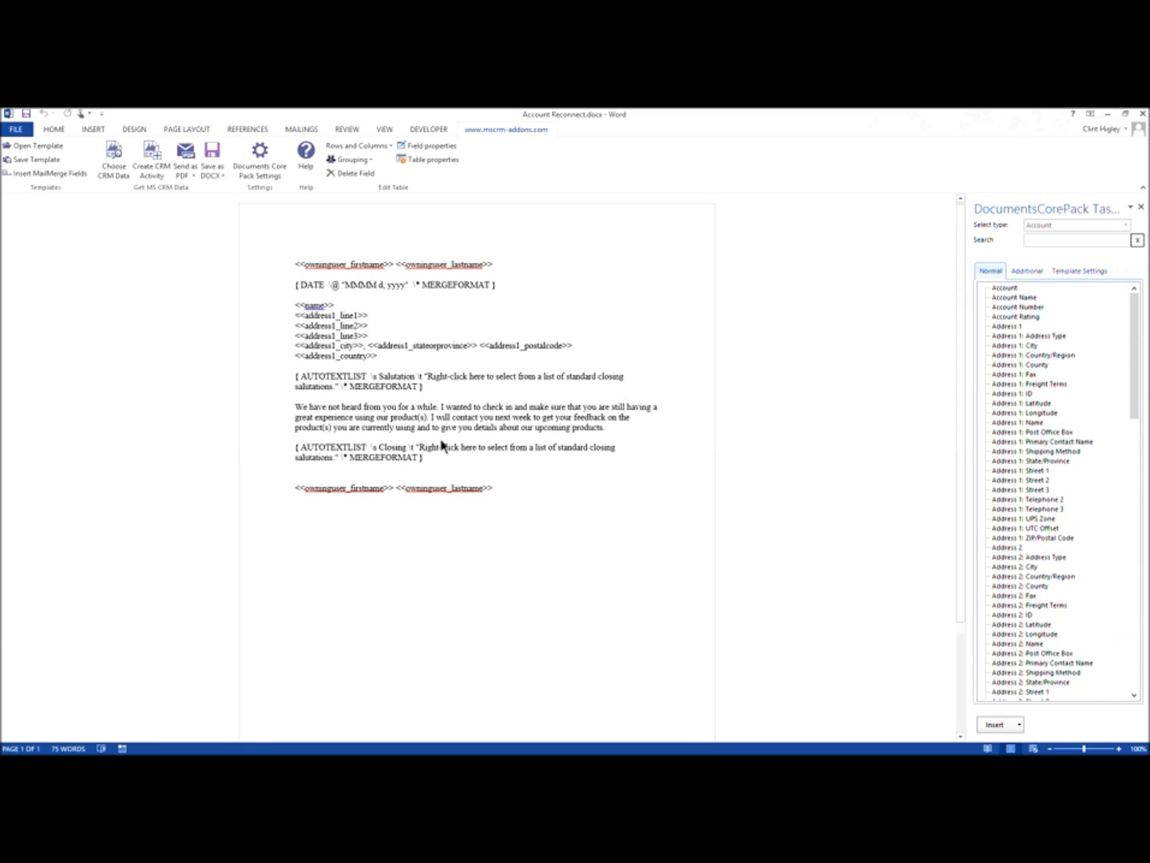
pyautogui.click(318, 478)
pyautogui.press('Return')
# Step: Insert an All Contacts table with the Full Name field, a header row and 2 columns
pyautogui.click(1036, 273)
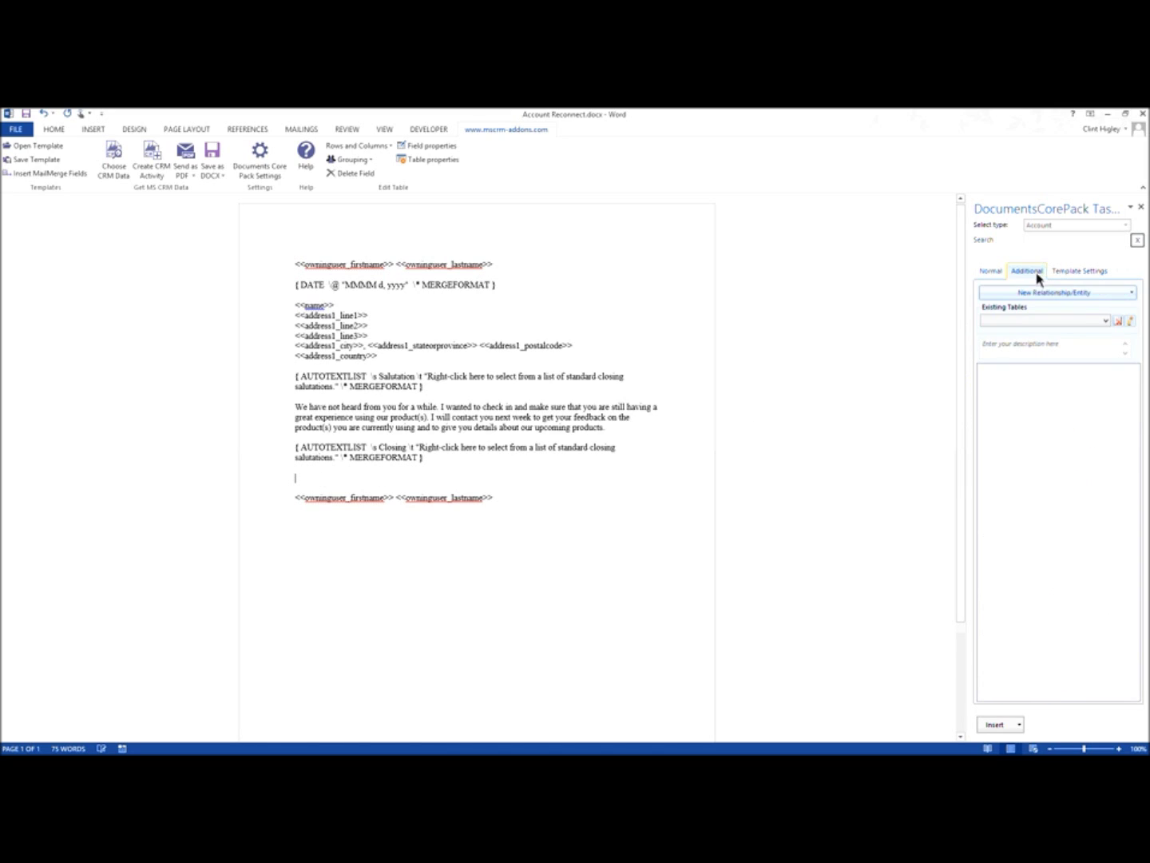
pyautogui.click(1119, 294)
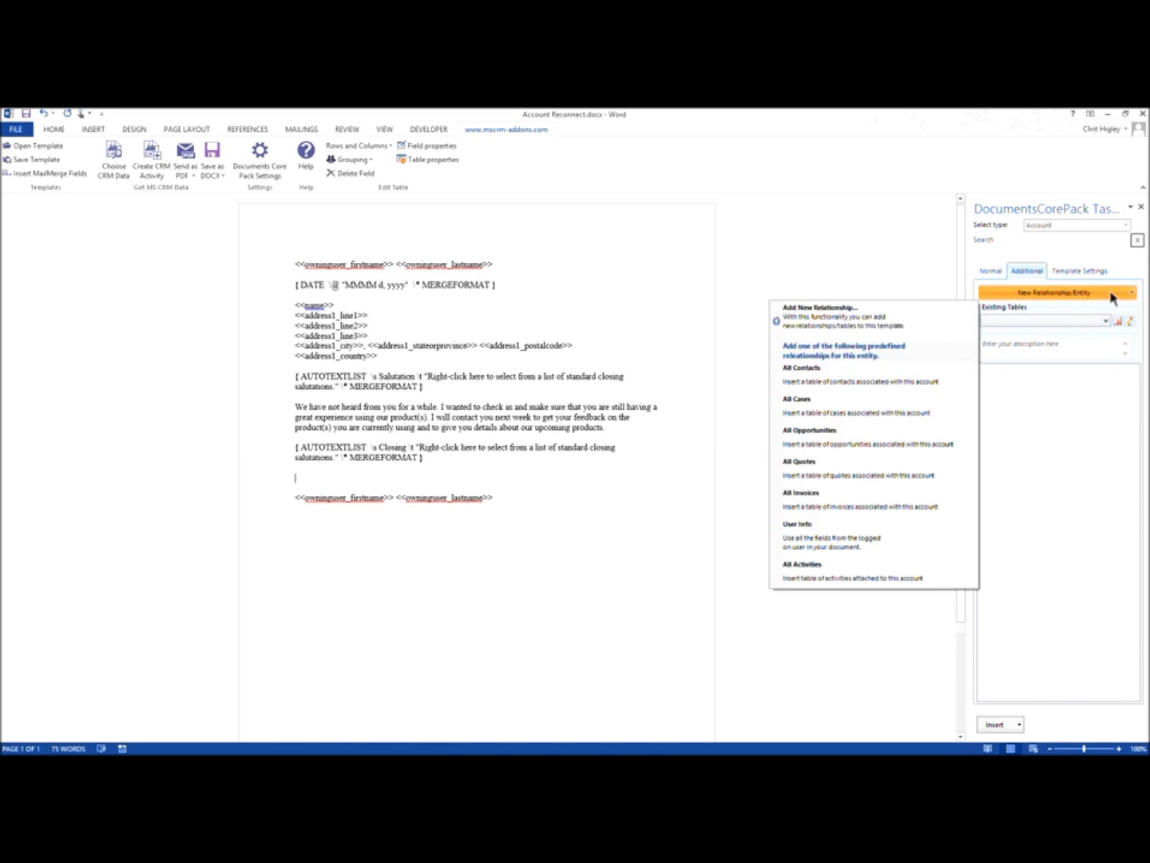
pyautogui.click(845, 383)
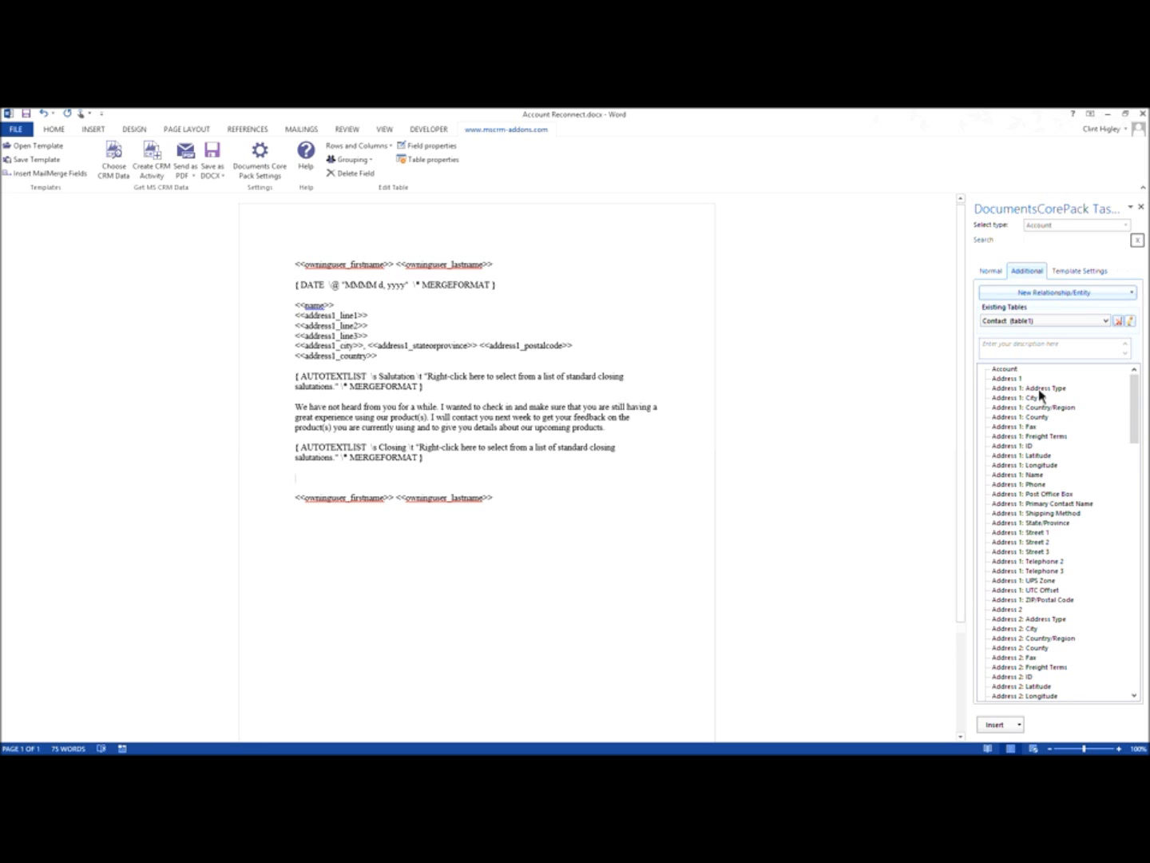
pyautogui.moveTo(1132, 435); pyautogui.dragTo(1136, 593)
pyautogui.click(1015, 524)
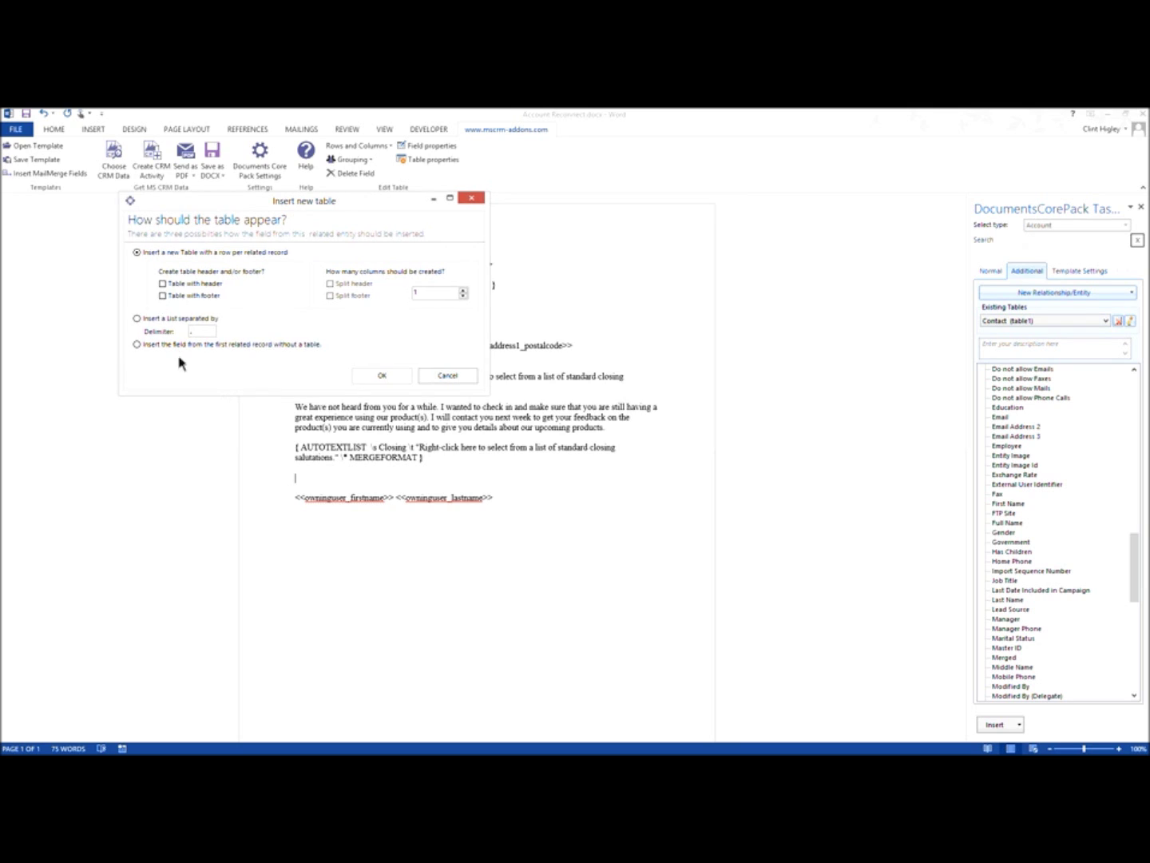
pyautogui.click(164, 287)
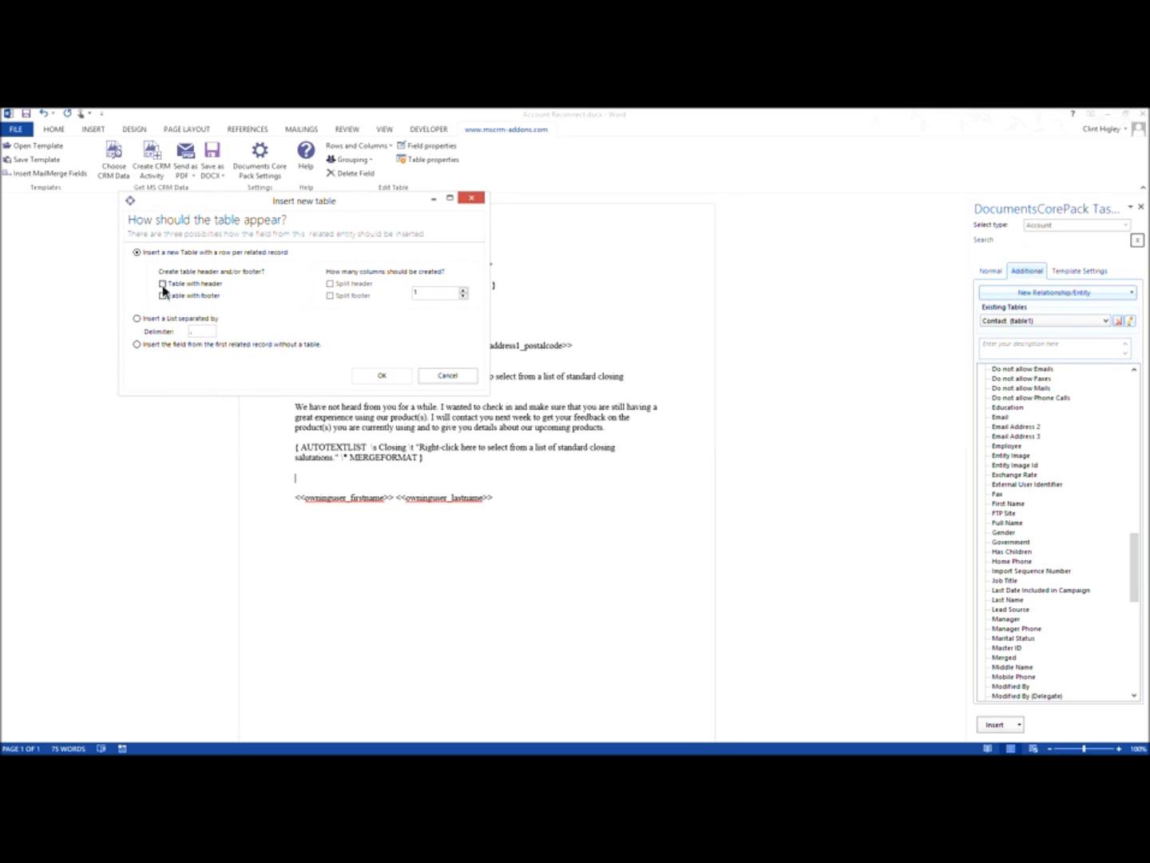
pyautogui.click(331, 284)
pyautogui.click(463, 291)
pyautogui.click(382, 376)
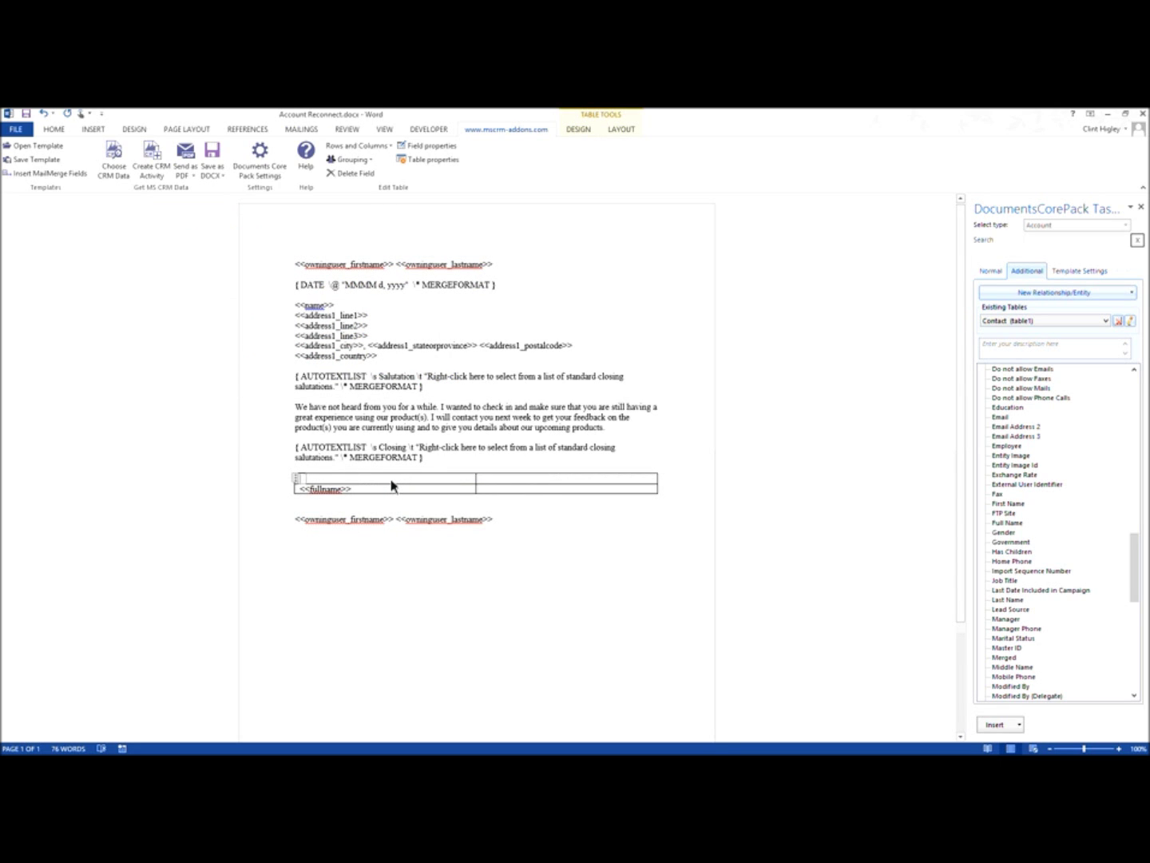
# Step: Head the columns Name and Phone #, add the Business Phone field under Phone #, and start saving
pyautogui.write('Name')
pyautogui.click(507, 492)
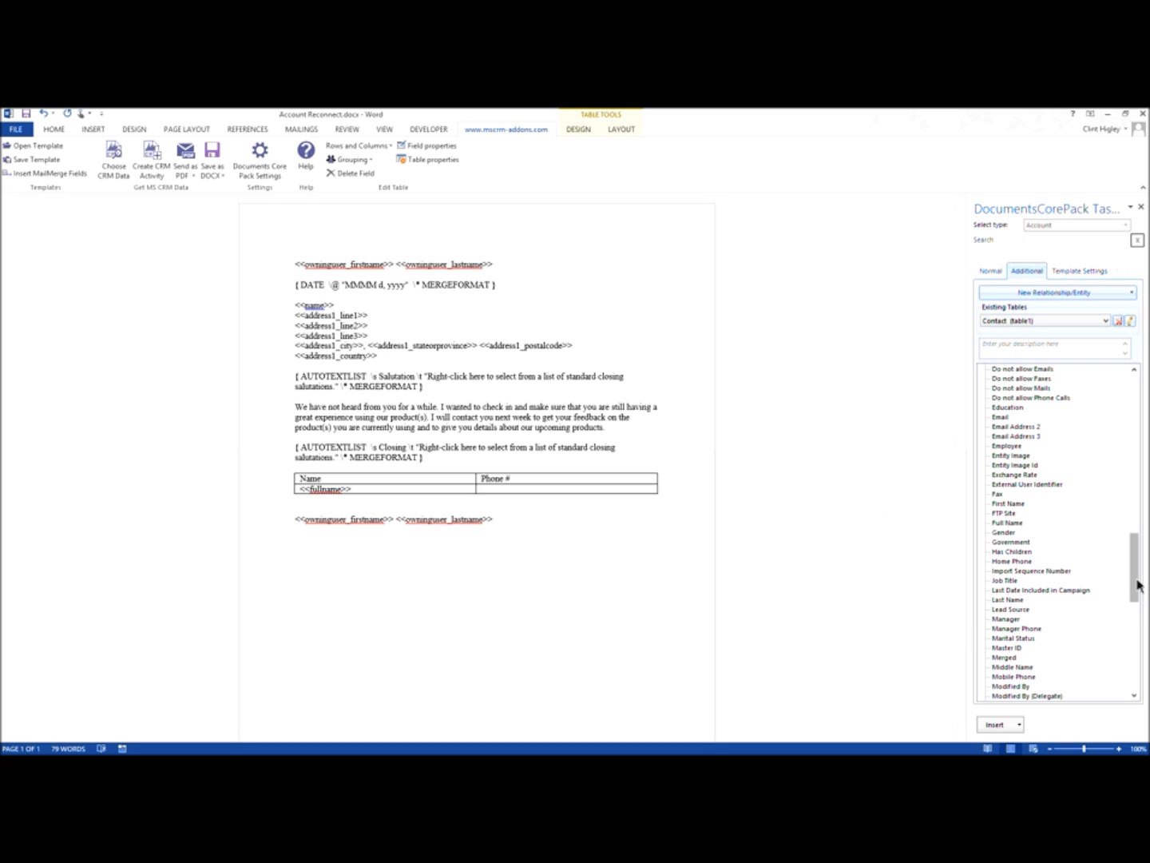
pyautogui.moveTo(1140, 581); pyautogui.dragTo(1139, 501)
pyautogui.click(1025, 601)
pyautogui.click(997, 734)
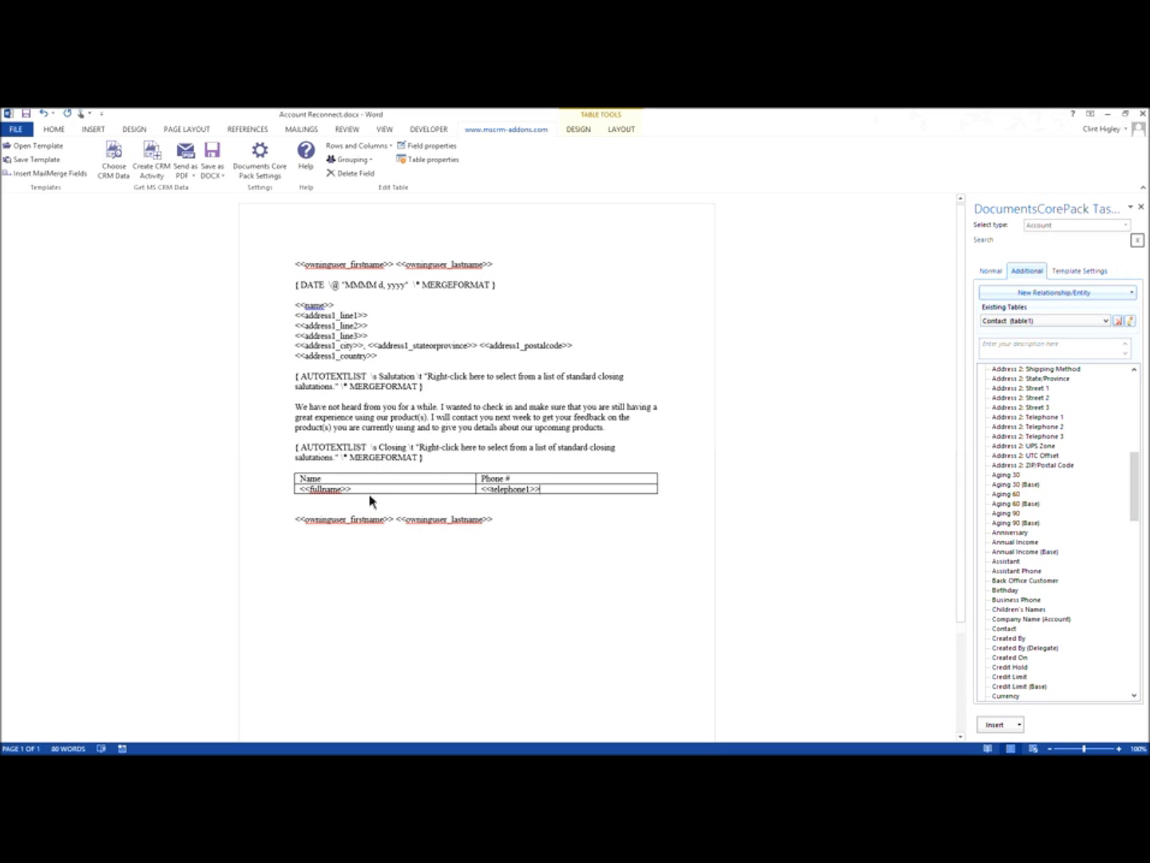
pyautogui.click(40, 160)
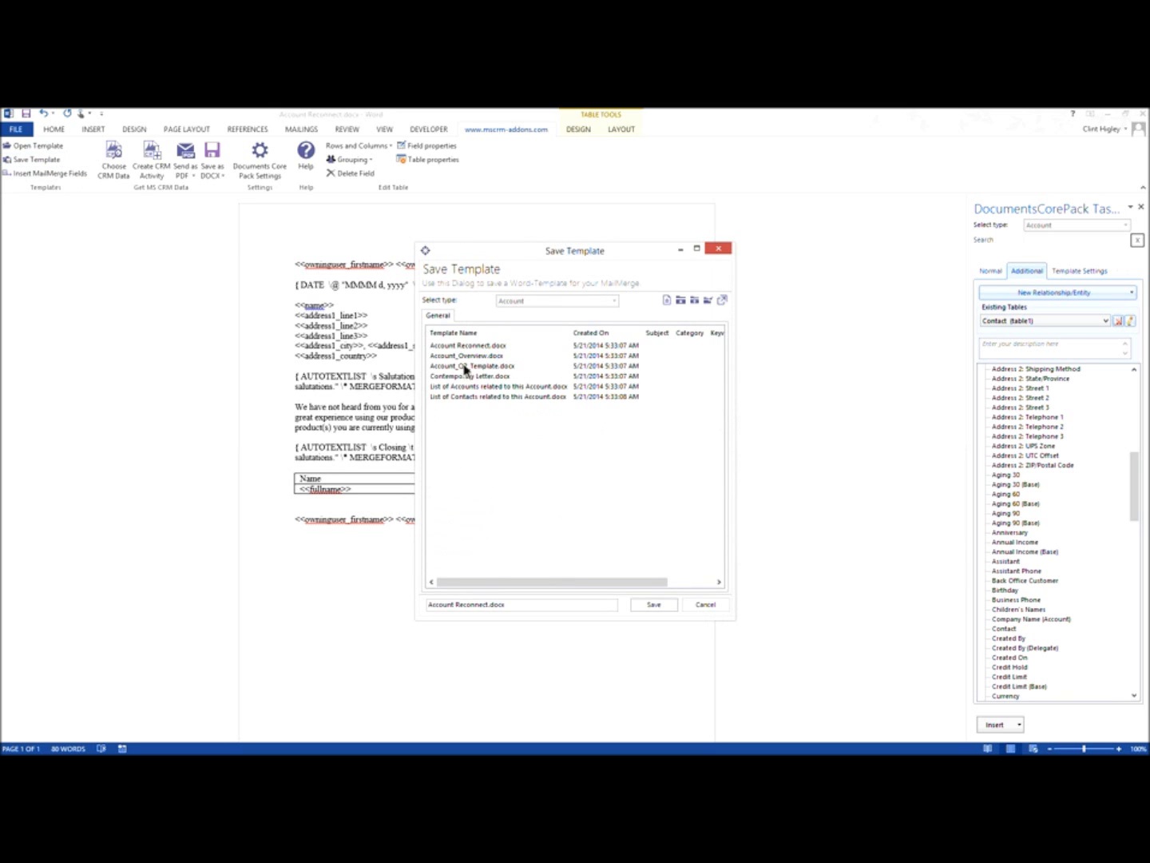
# Step: Save the template back to CRM as Account Reconnect v2.docx
pyautogui.click(490, 605)
pyautogui.write('v2')
pyautogui.click(654, 605)
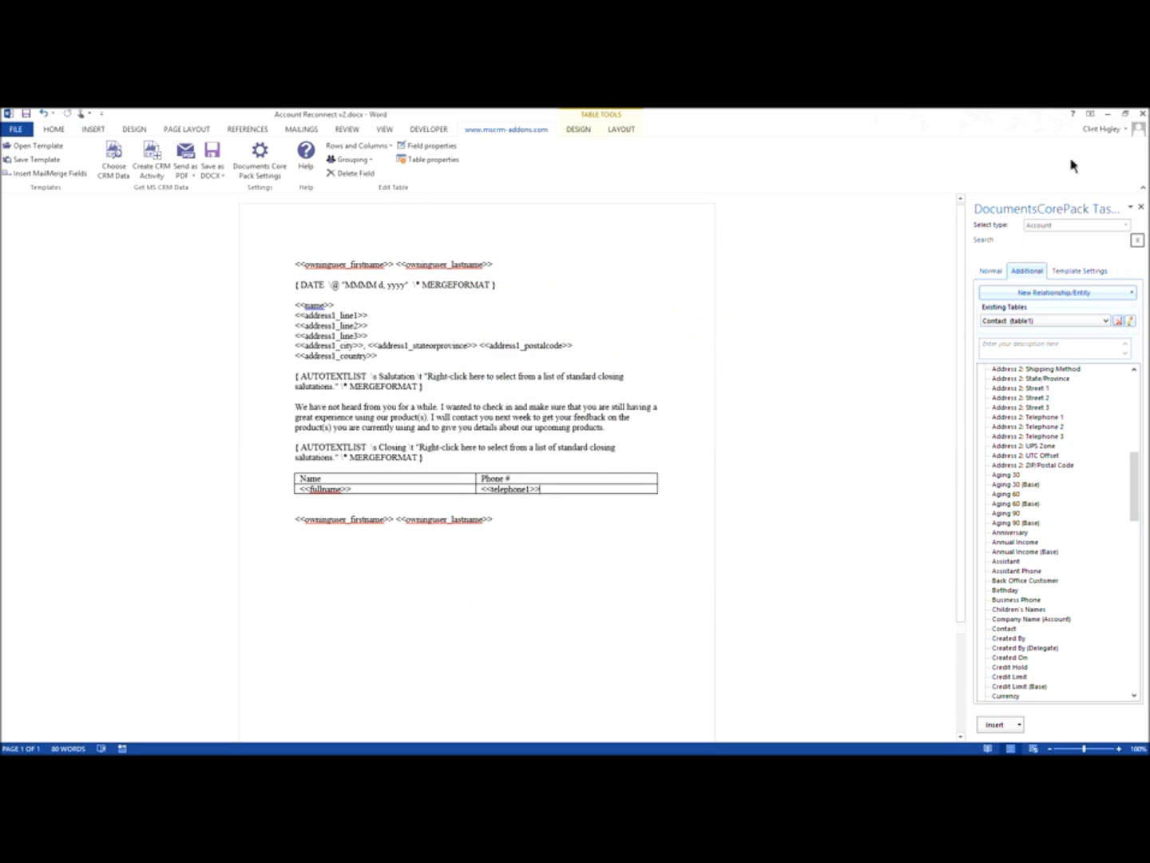
# Step: Close Word and return to the A. Datum Corporation account page in CRM
pyautogui.click(1143, 117)
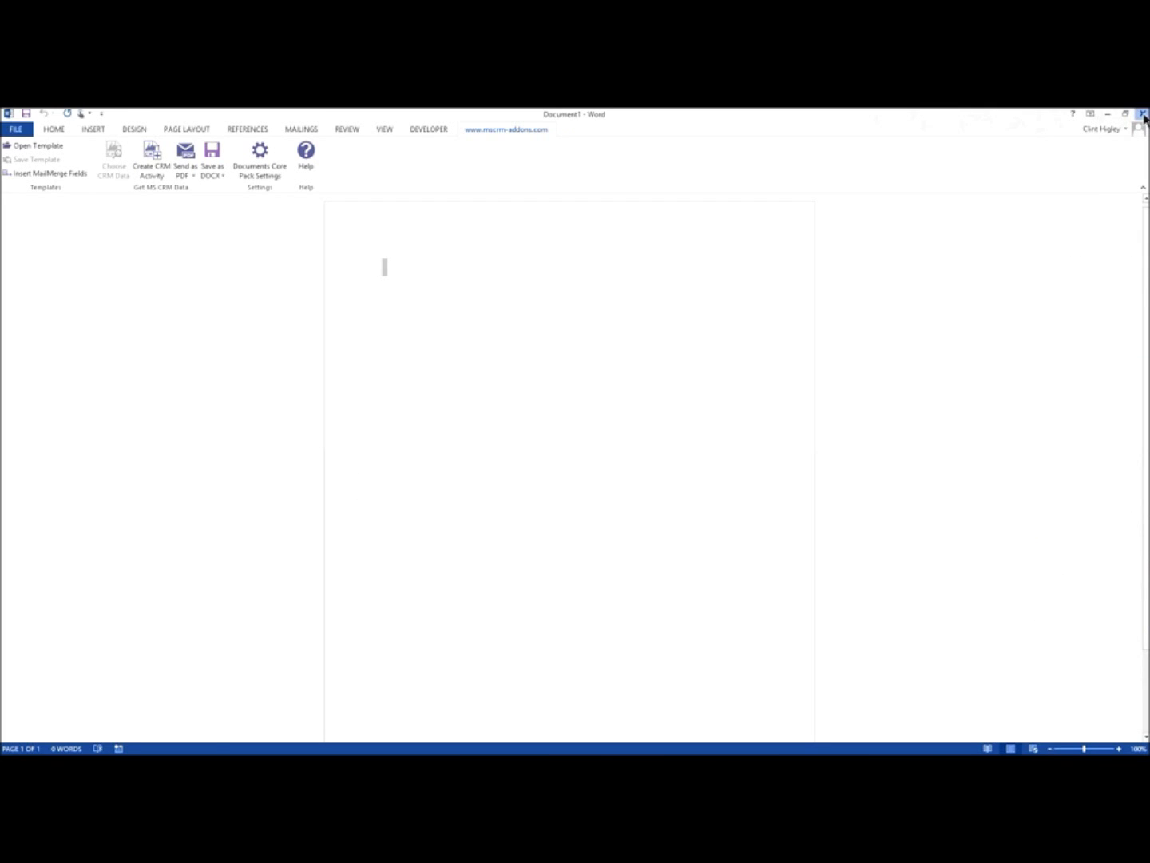
pyautogui.click(1144, 116)
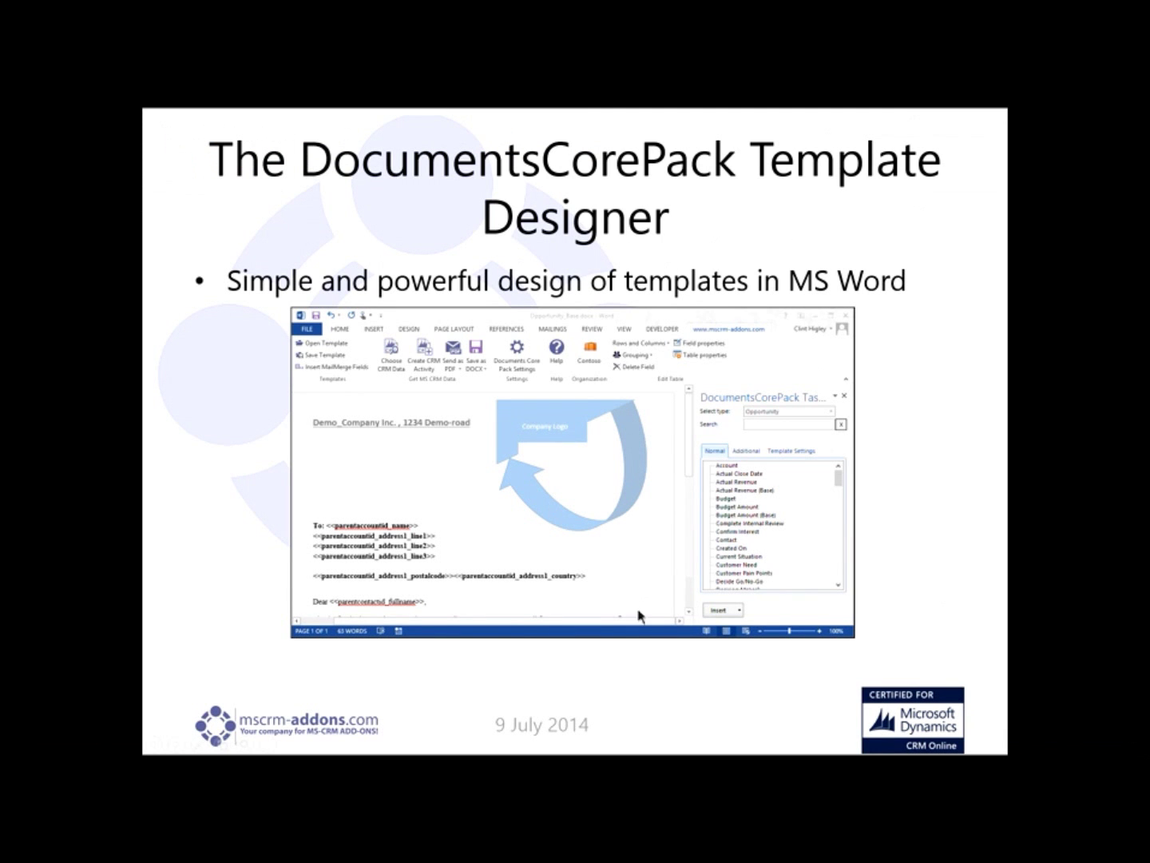
pyautogui.hotkey('alt', 'Tab')
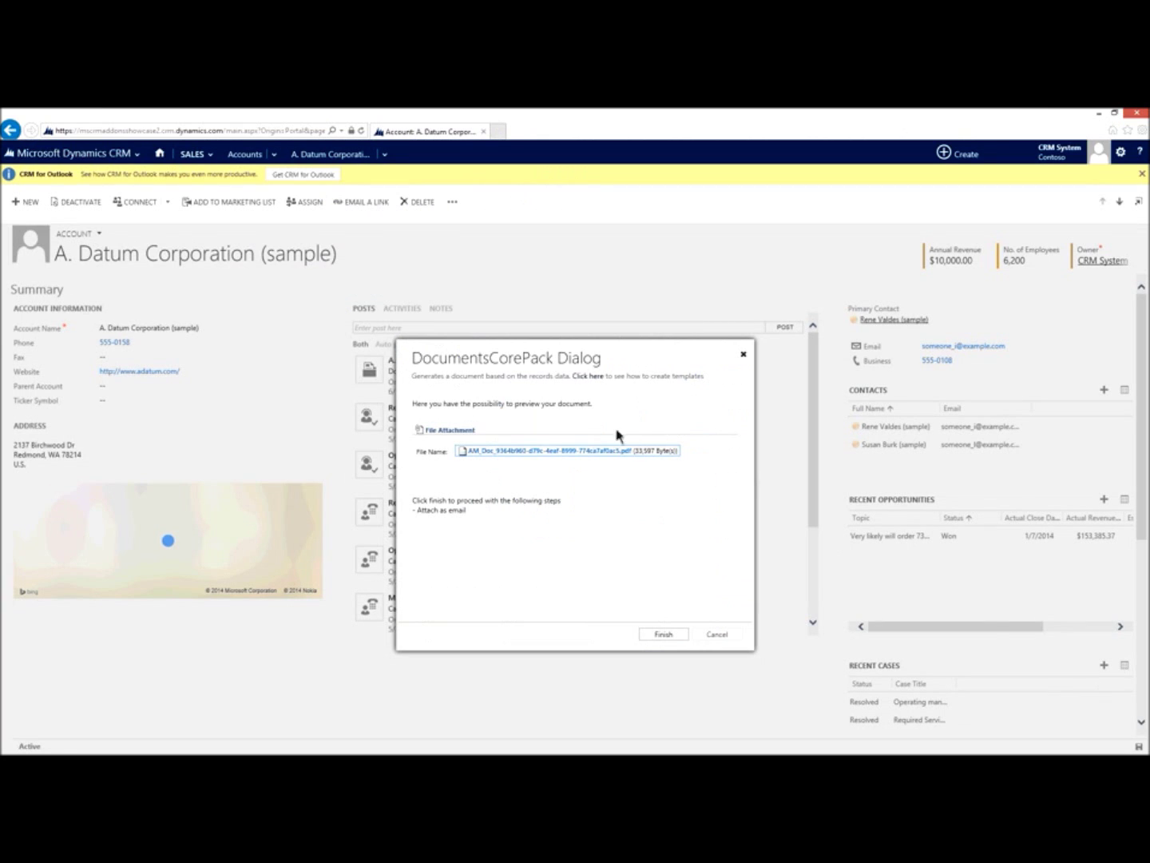
# Step: Start a new document for the account from the Account Reconnect v2.docx template
pyautogui.click(716, 636)
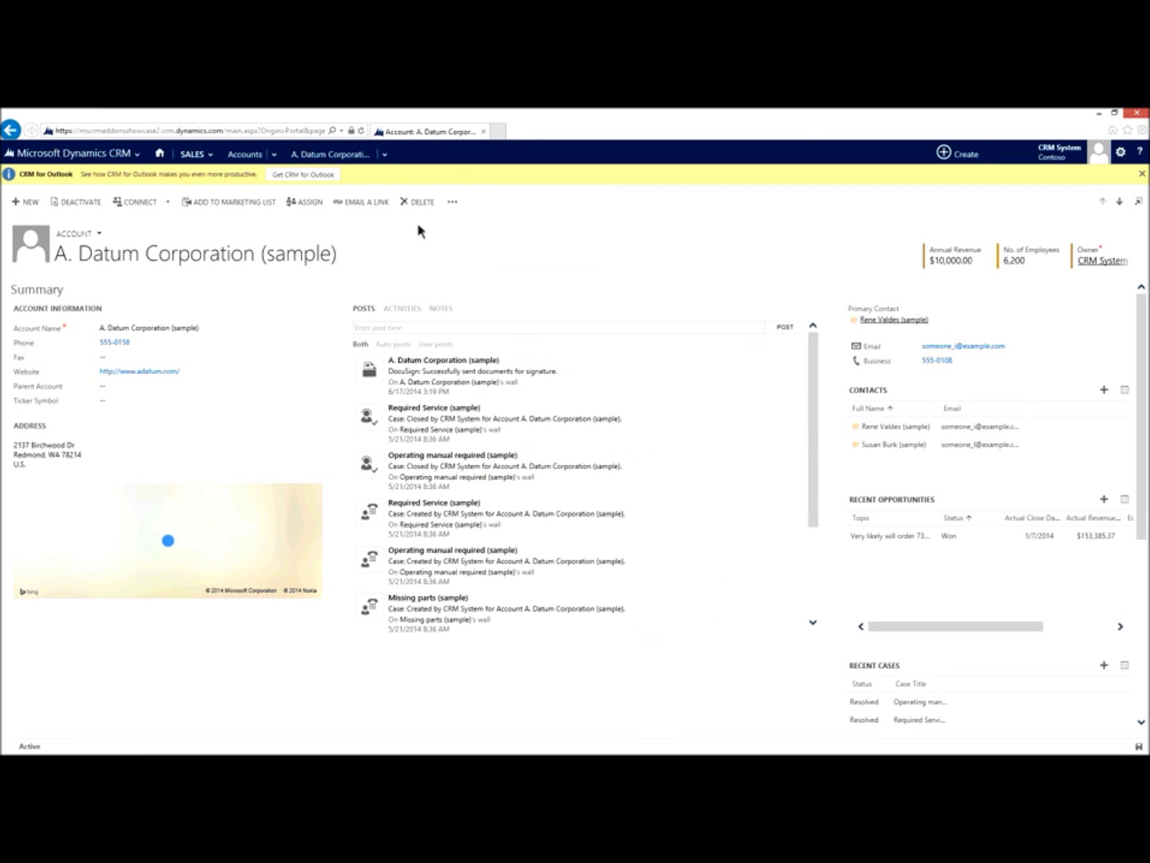
pyautogui.click(452, 204)
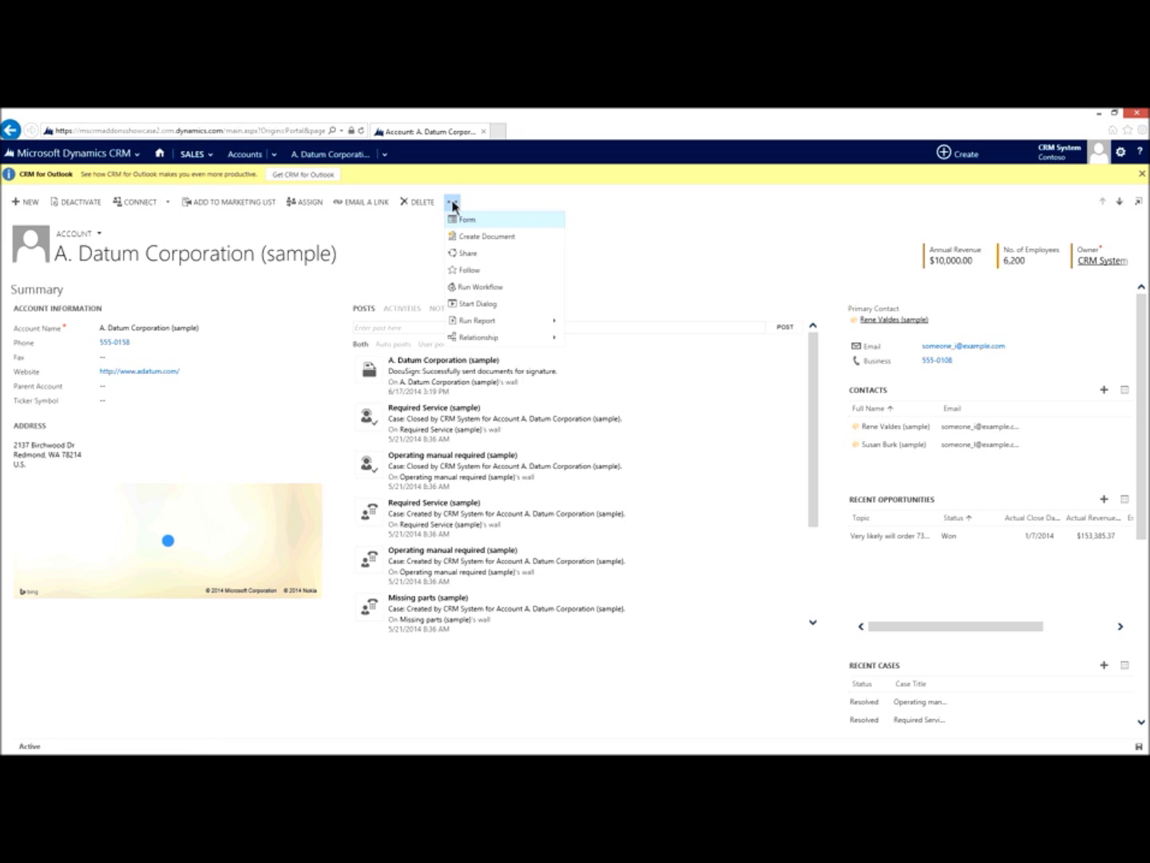
pyautogui.click(471, 239)
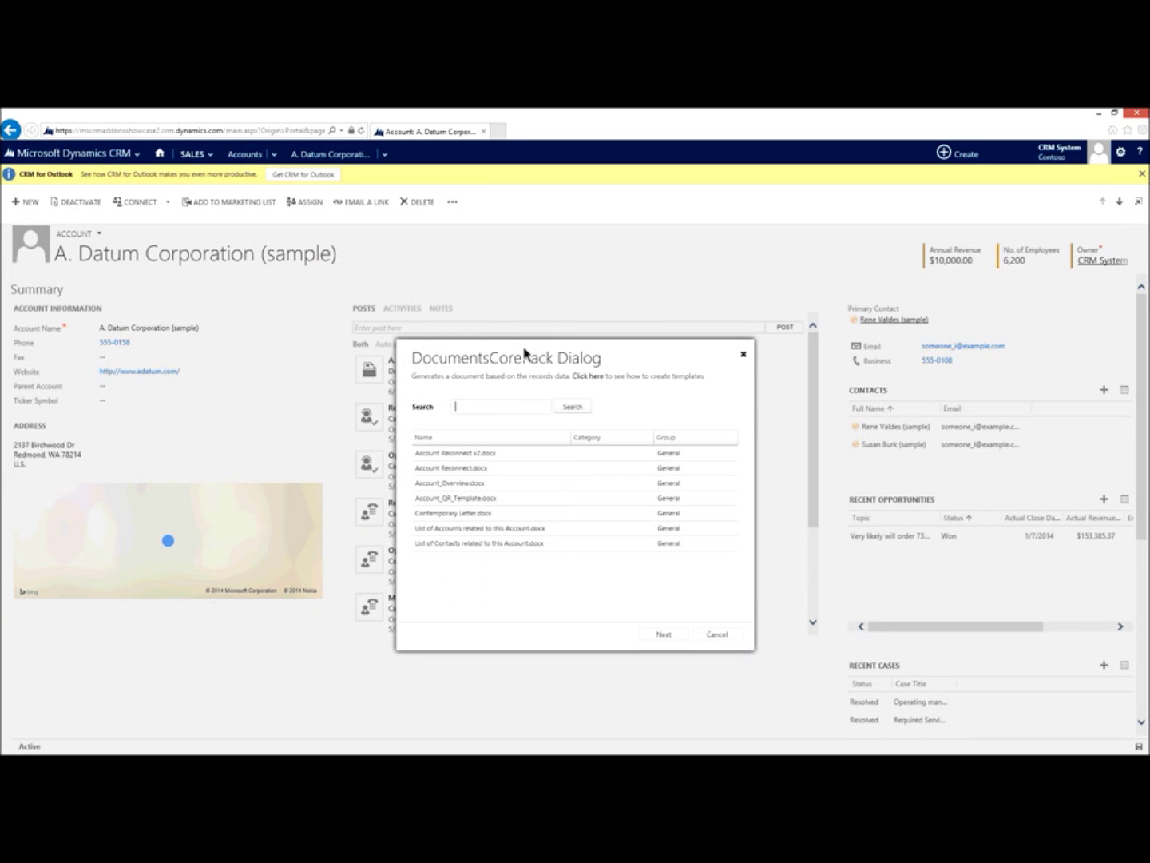
pyautogui.click(470, 453)
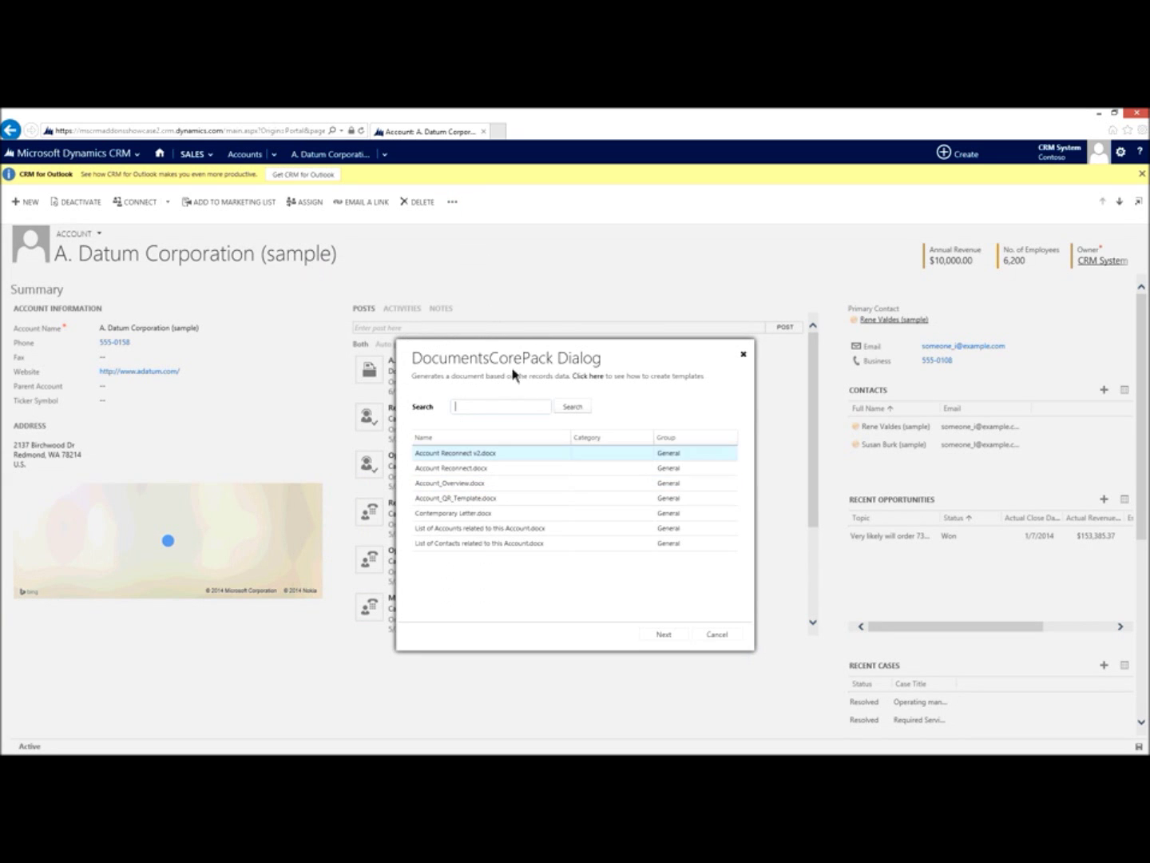
pyautogui.click(468, 455)
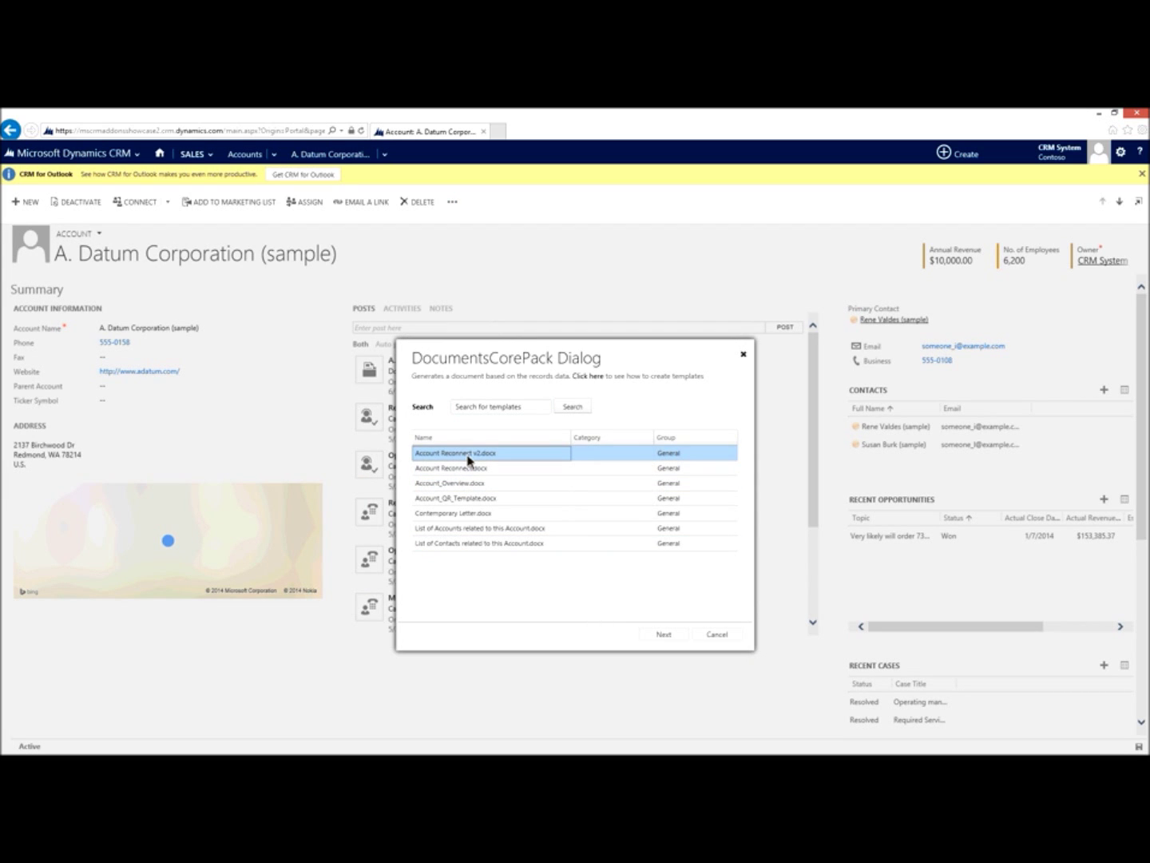
pyautogui.click(668, 636)
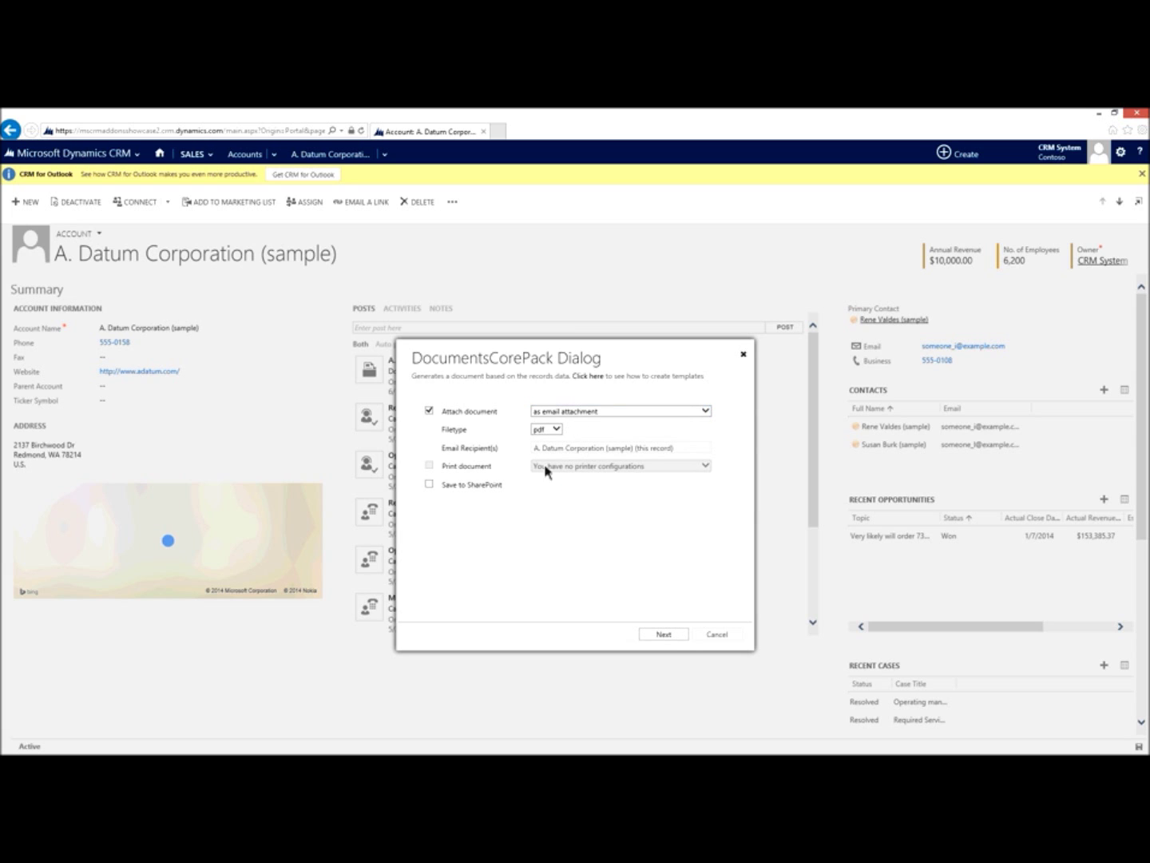
# Step: Make the primary contact the only email recipient and generate the PDF
pyautogui.click(697, 452)
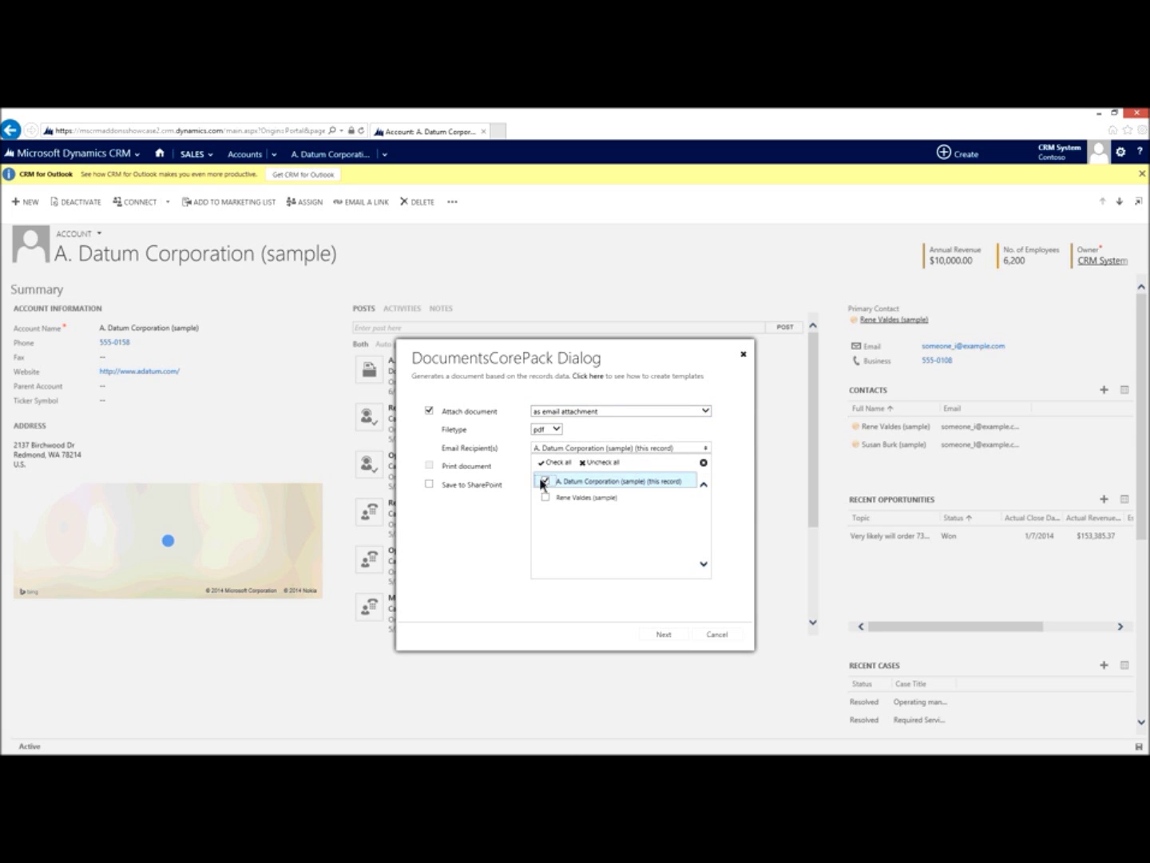
pyautogui.click(546, 480)
pyautogui.click(548, 500)
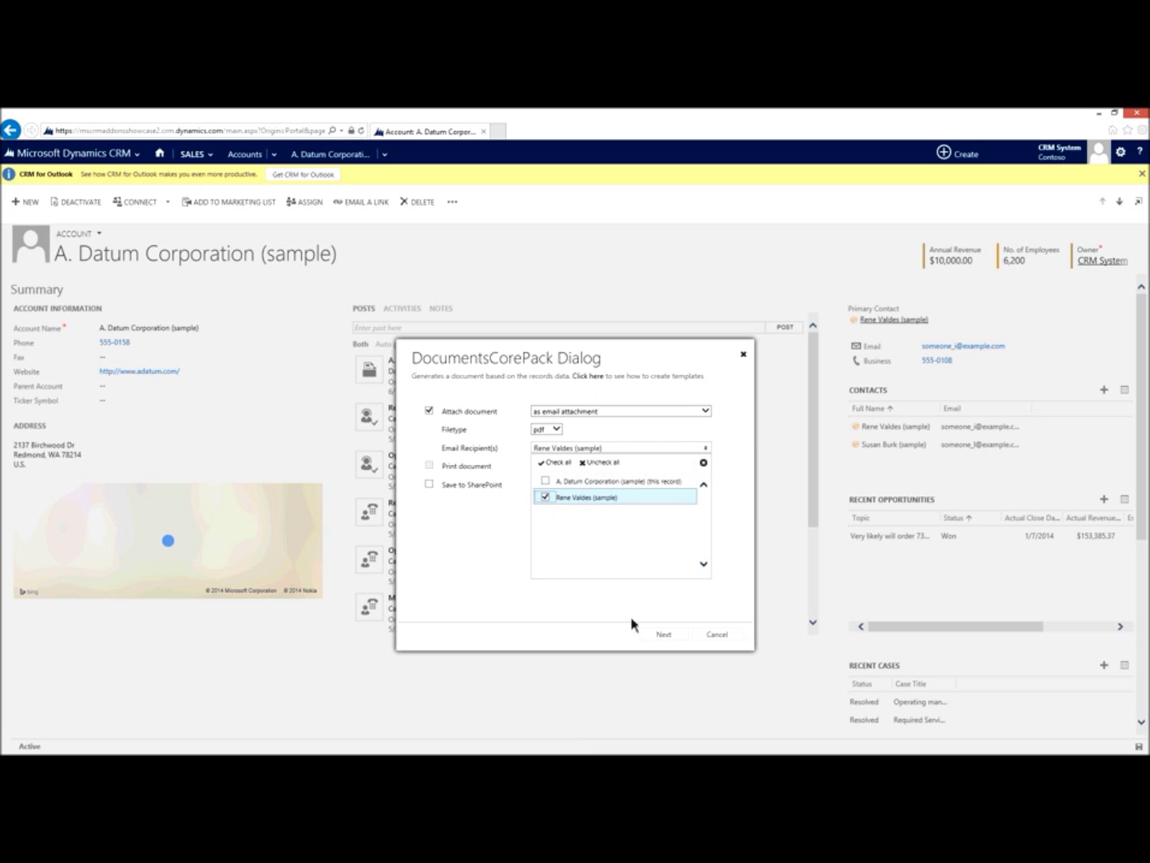
pyautogui.click(665, 639)
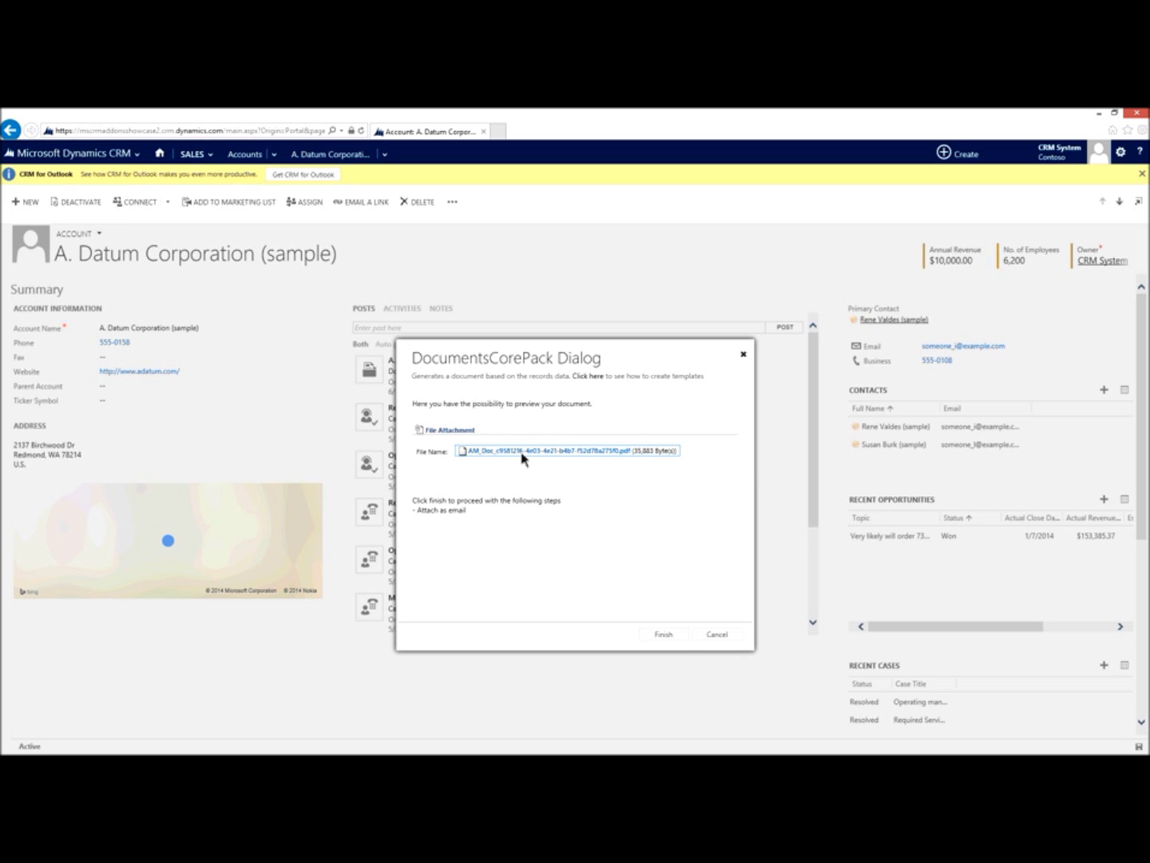
# Step: Preview the generated PDF's contacts table, then finish to attach it to a draft email
pyautogui.click(523, 457)
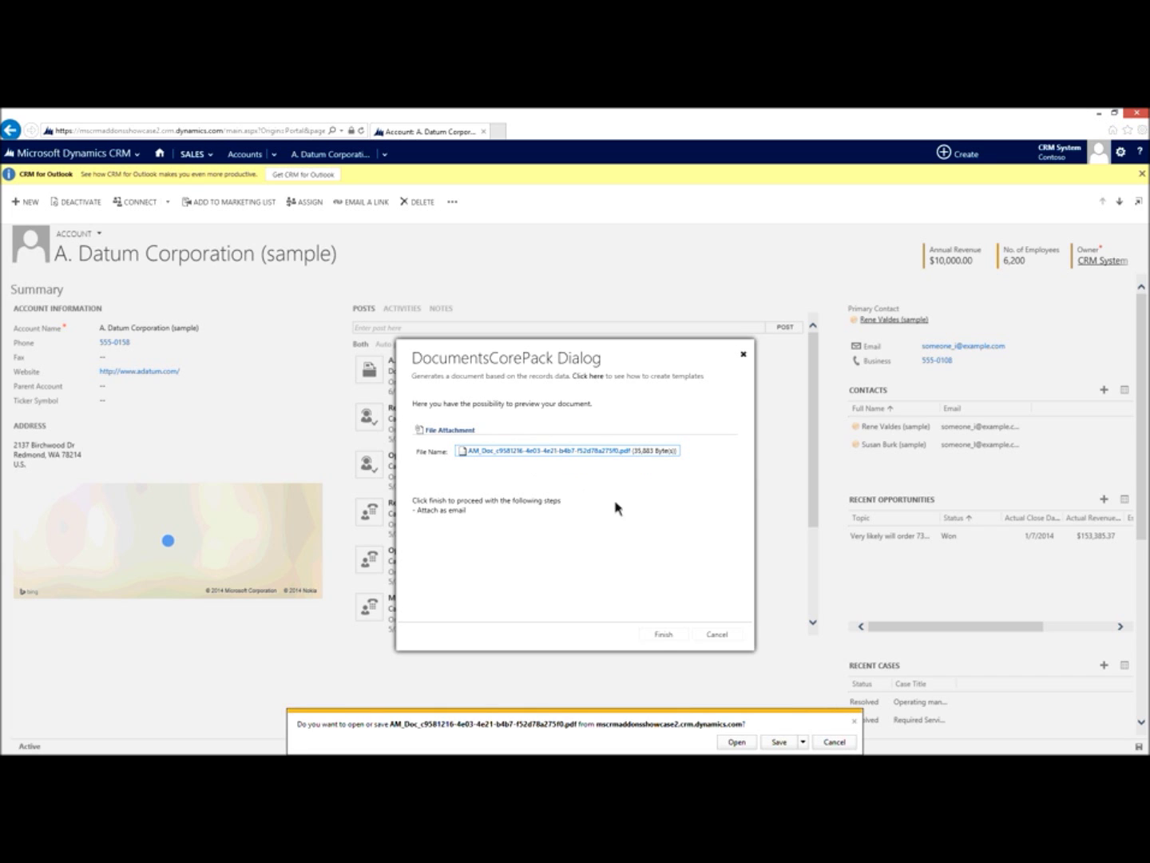
pyautogui.click(747, 744)
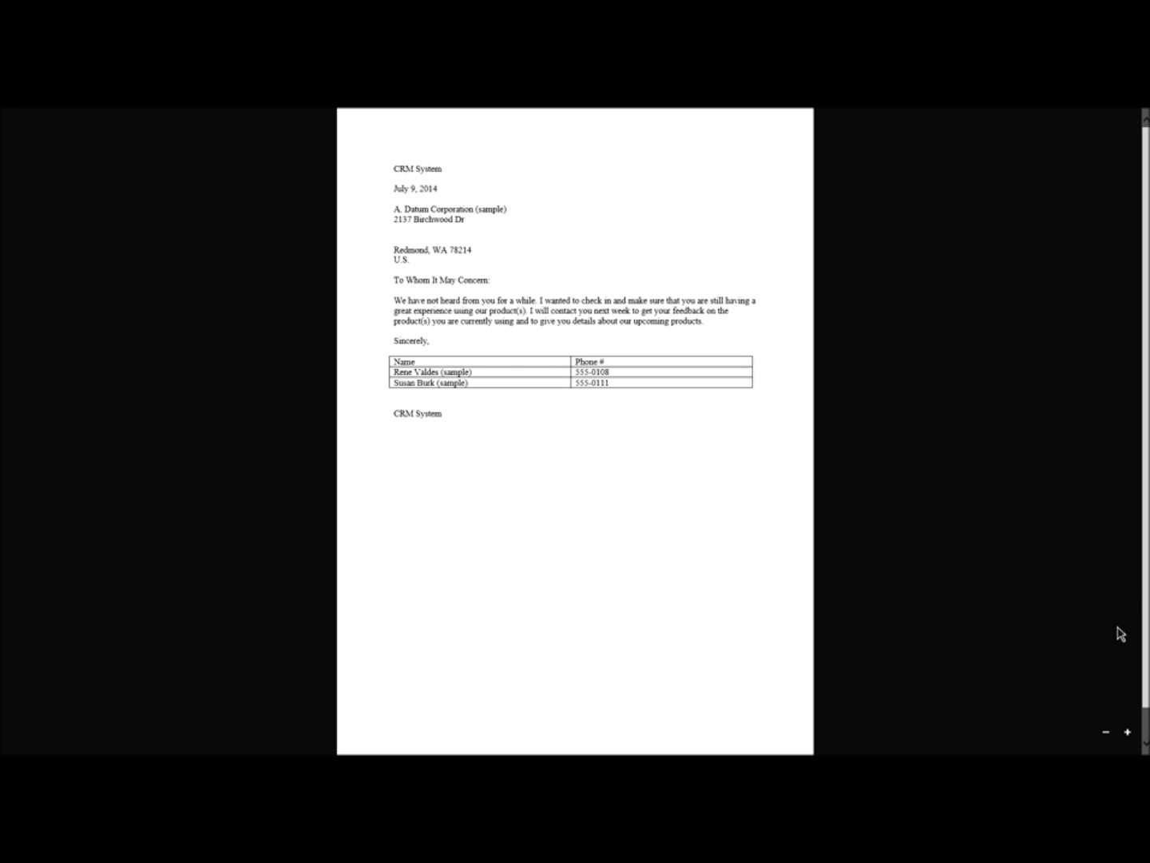
pyautogui.hotkey('alt', 'Tab')
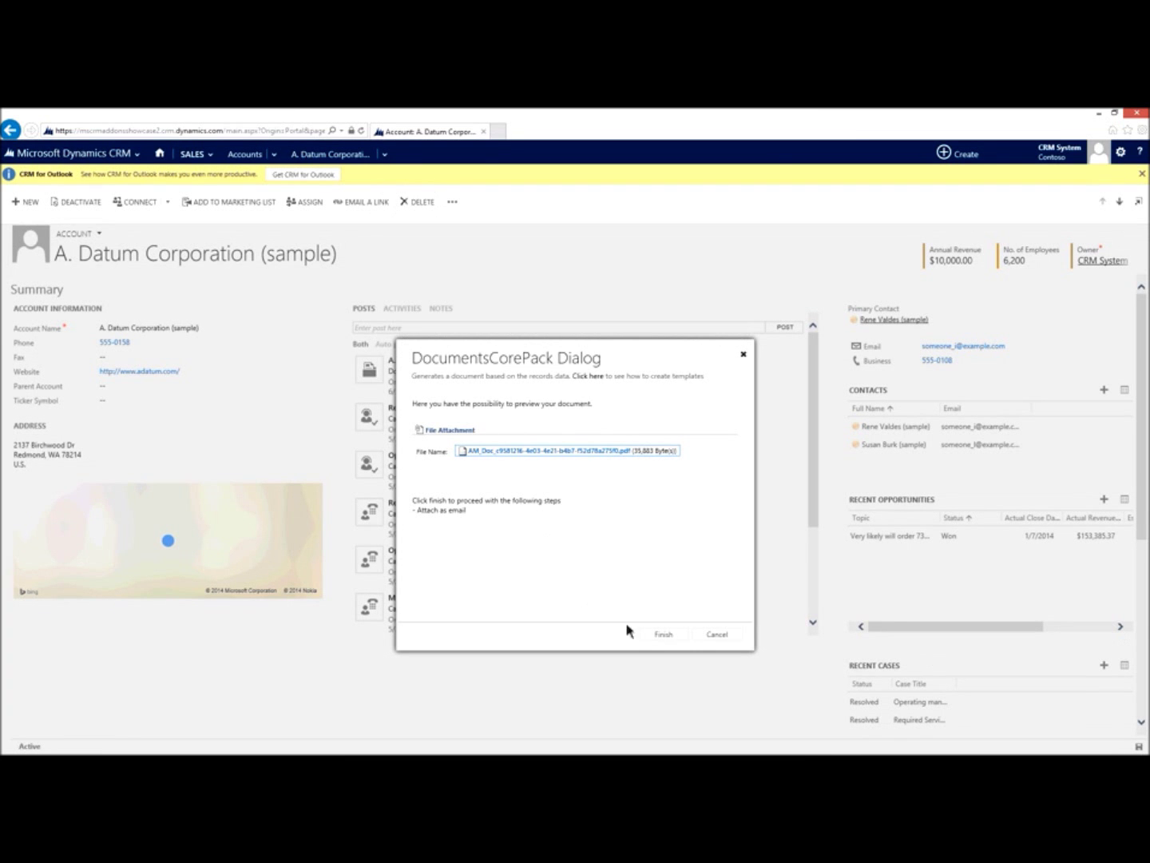
pyautogui.click(663, 634)
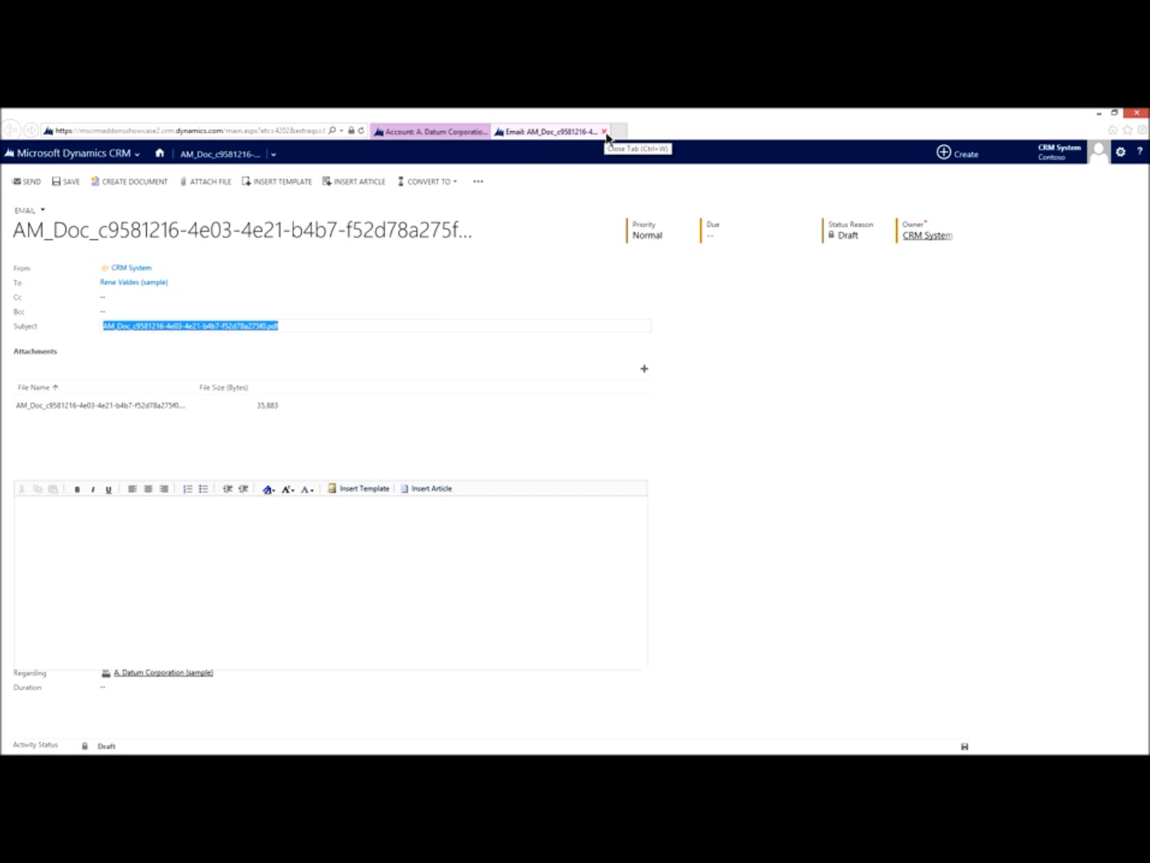
# Step: Close the draft email and advance the slideshow to the RoadMap slide
pyautogui.click(605, 132)
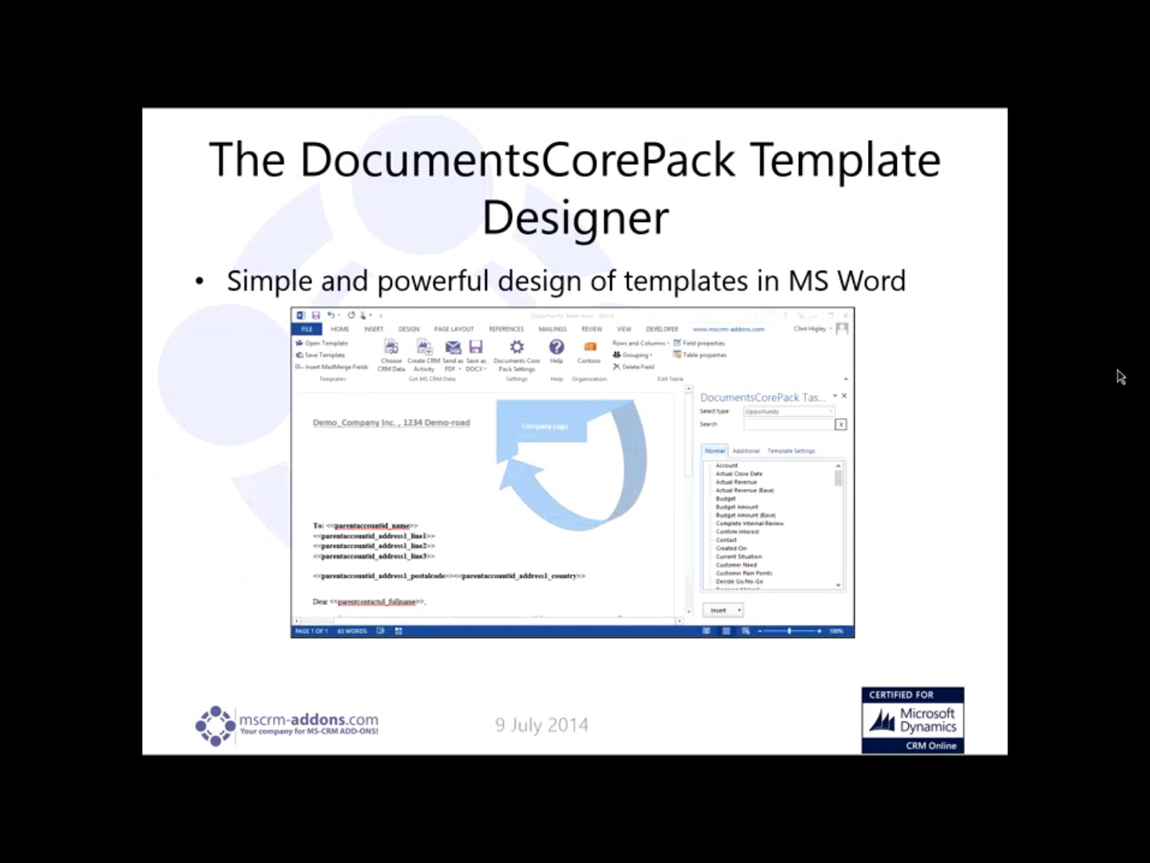
pyautogui.press('Right')
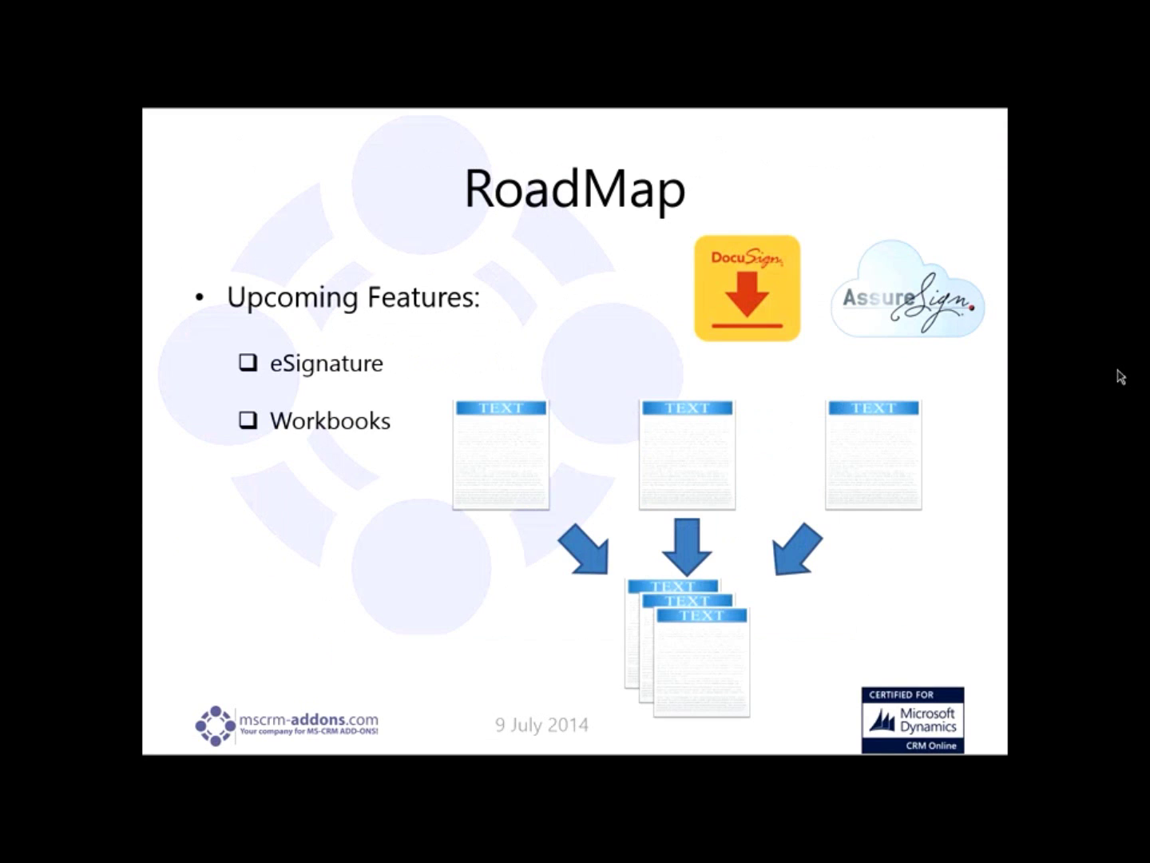